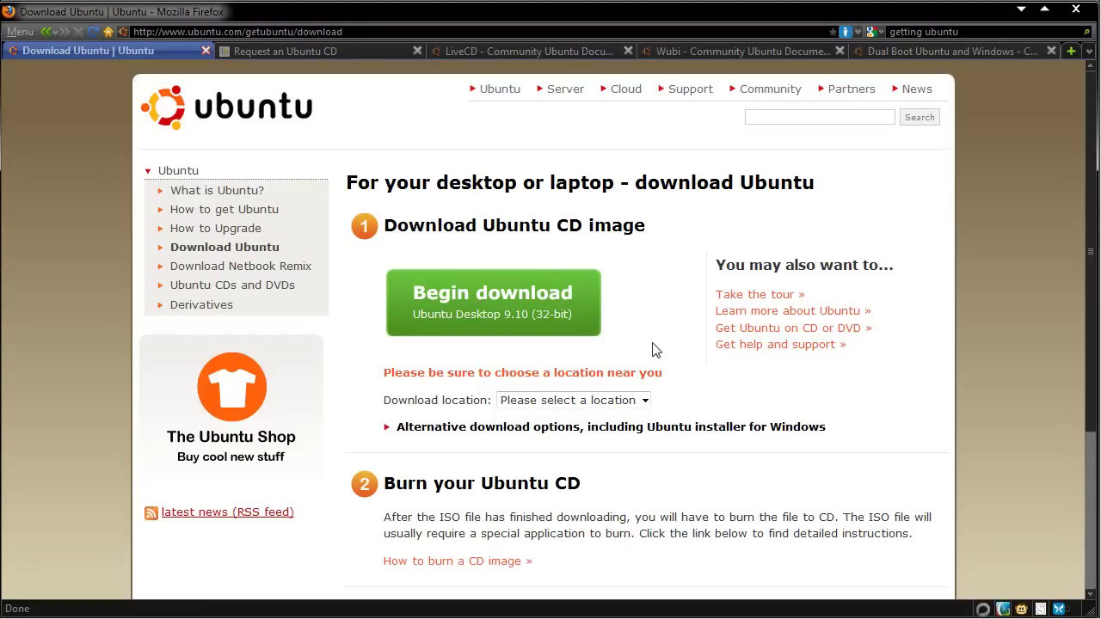
Browse the Request an Ubuntu CD and Download Ubuntu tabs, ending on the LiveCD documentation page
{"action": "left_click", "coordinate": [331, 53]}
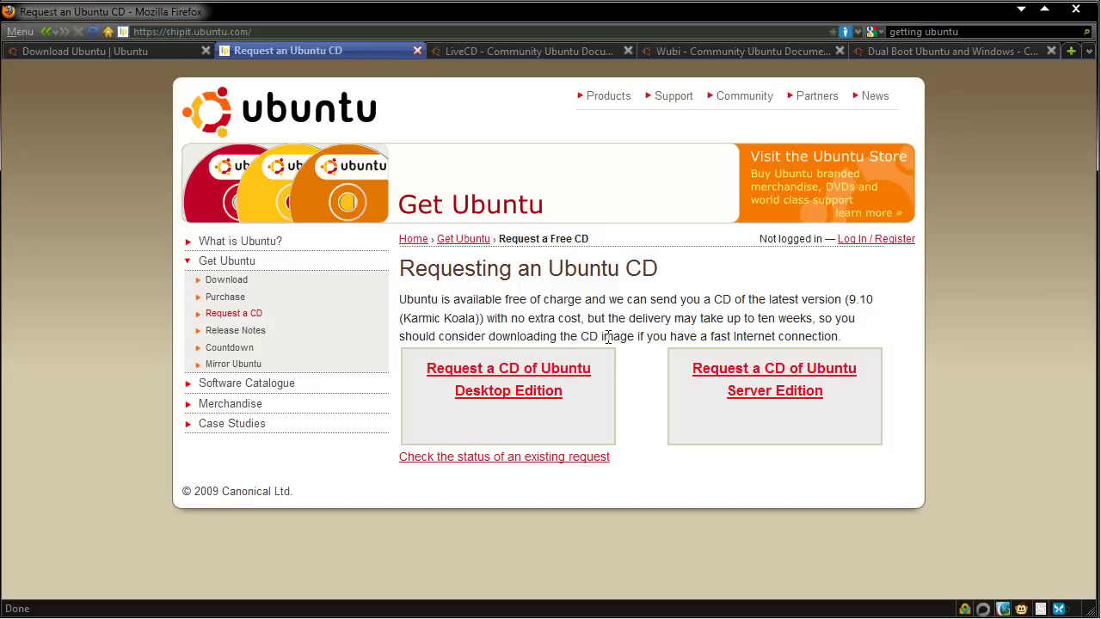
{"action": "left_click", "coordinate": [141, 53]}
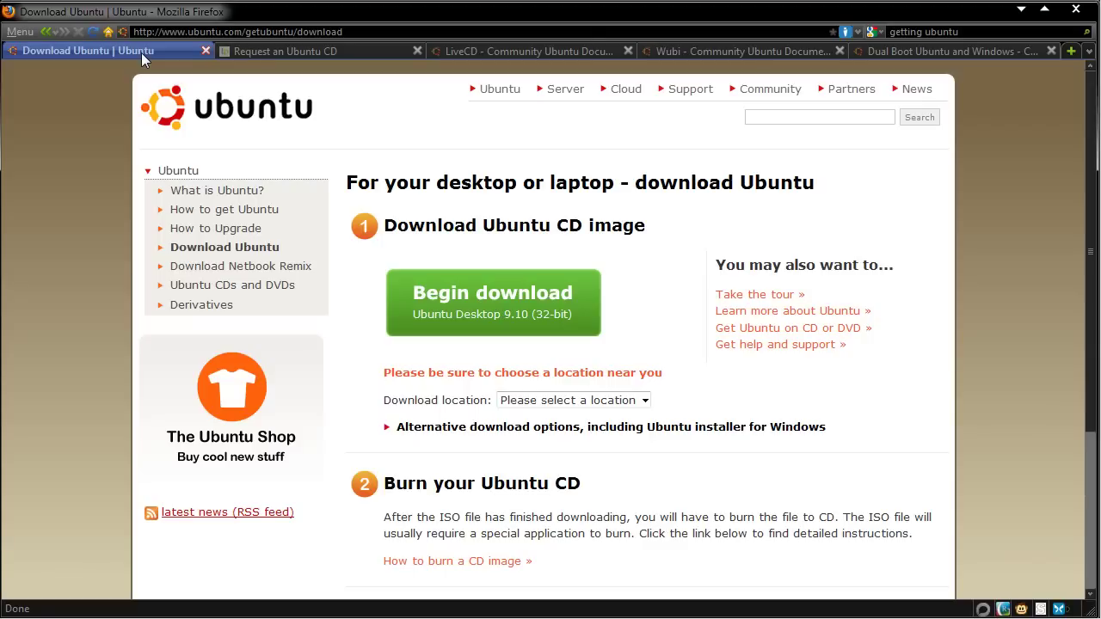
{"action": "left_click", "coordinate": [479, 54]}
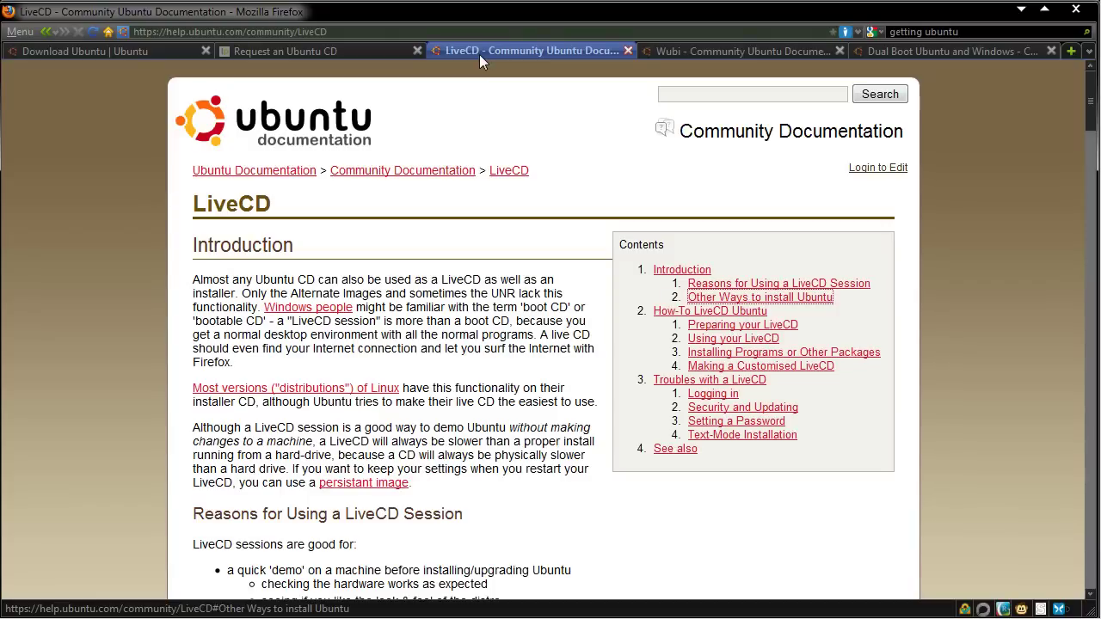
Switch to the Wubi - Community Ubuntu Documentation tab
{"action": "left_click", "coordinate": [712, 50]}
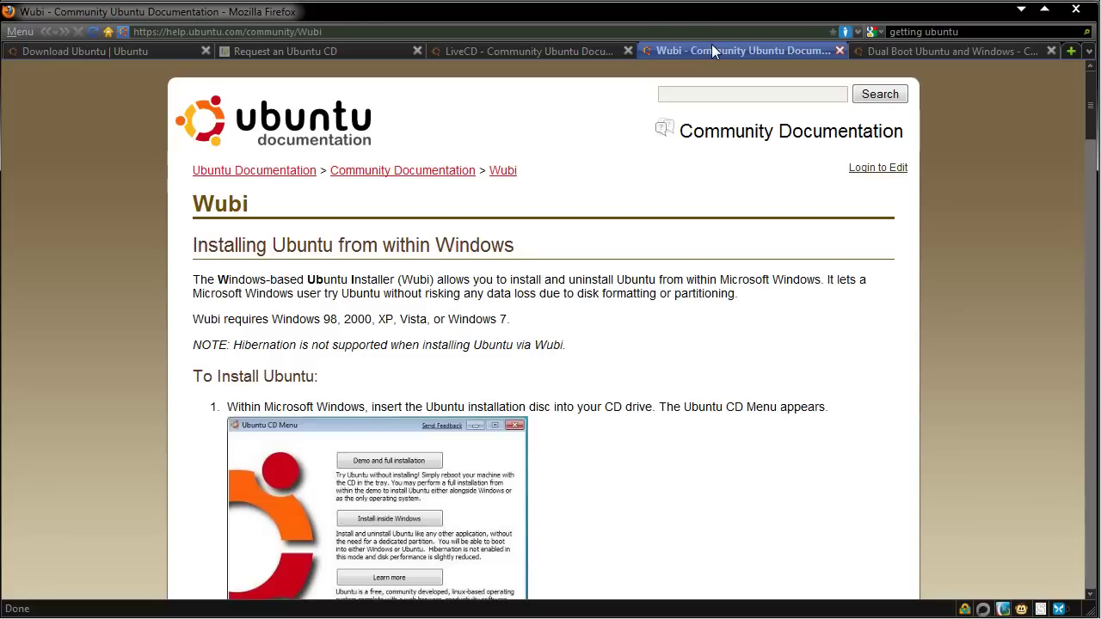
View the Dual Boot Ubuntu and Windows guide tab
{"action": "left_click", "coordinate": [890, 53]}
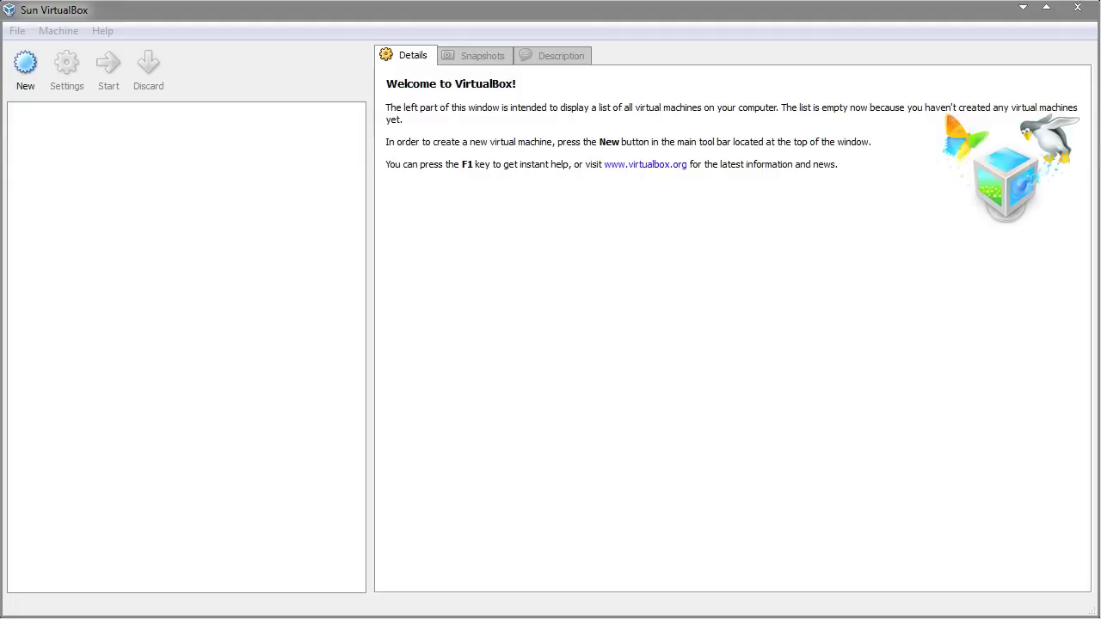
Start a new virtual machine named Ubuntu with the Linux/Ubuntu operating system type
{"action": "left_click", "coordinate": [29, 74]}
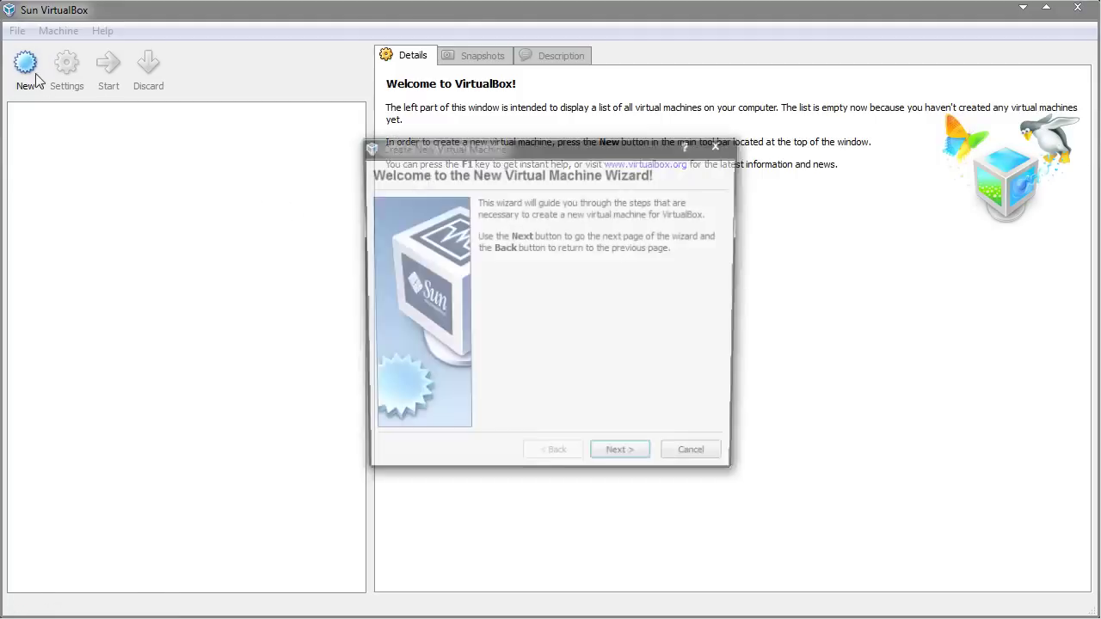
{"action": "left_click", "coordinate": [618, 451]}
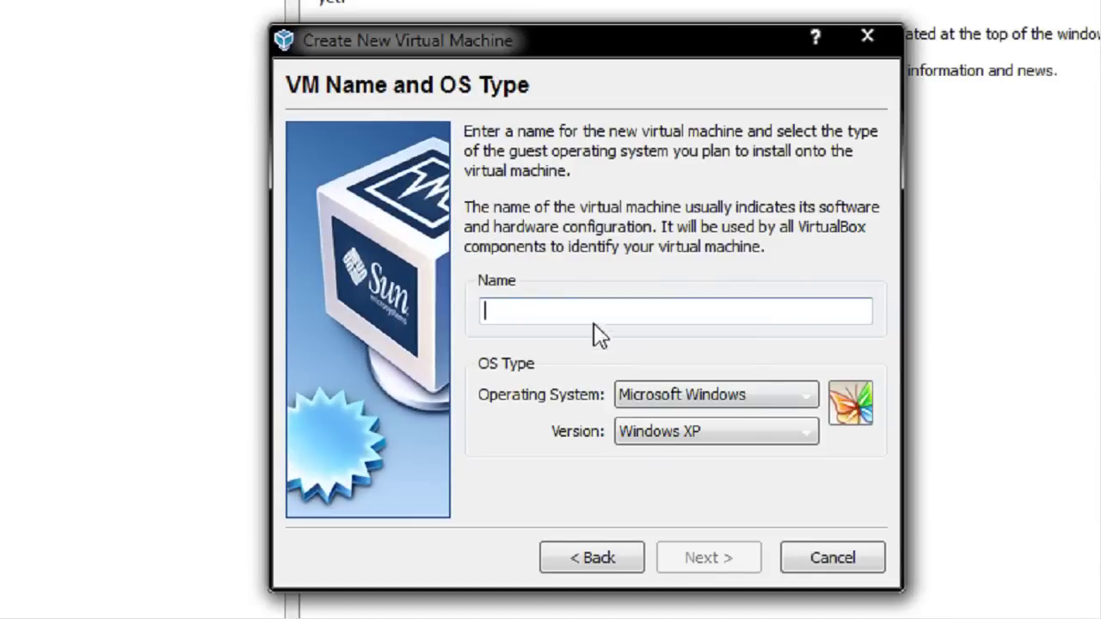
{"action": "type", "text": "Ubuntu"}
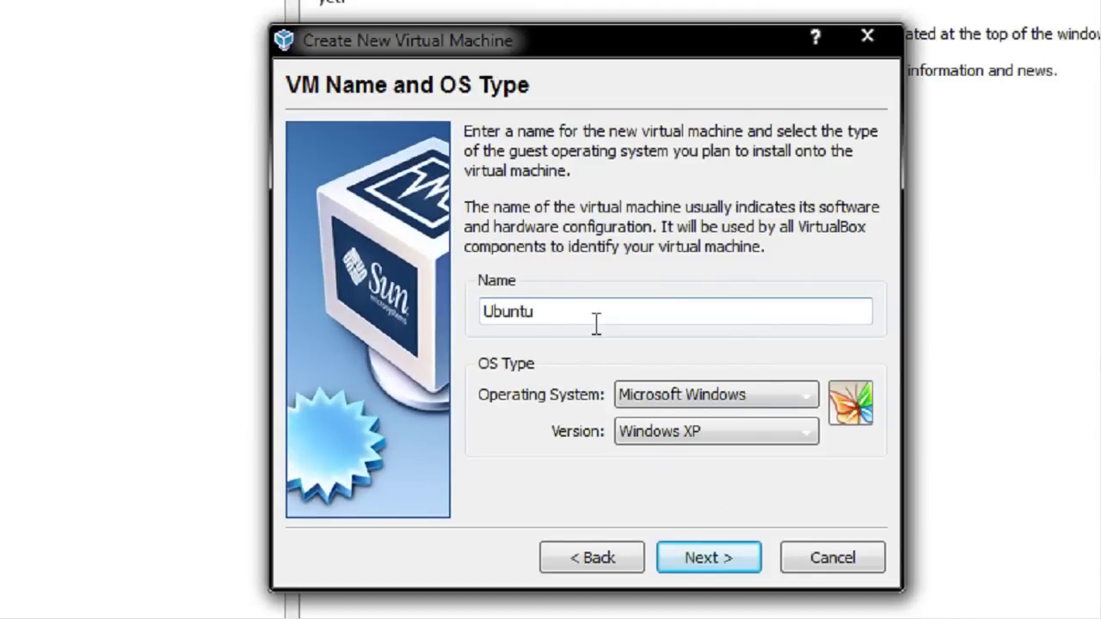
{"action": "left_click", "coordinate": [694, 394]}
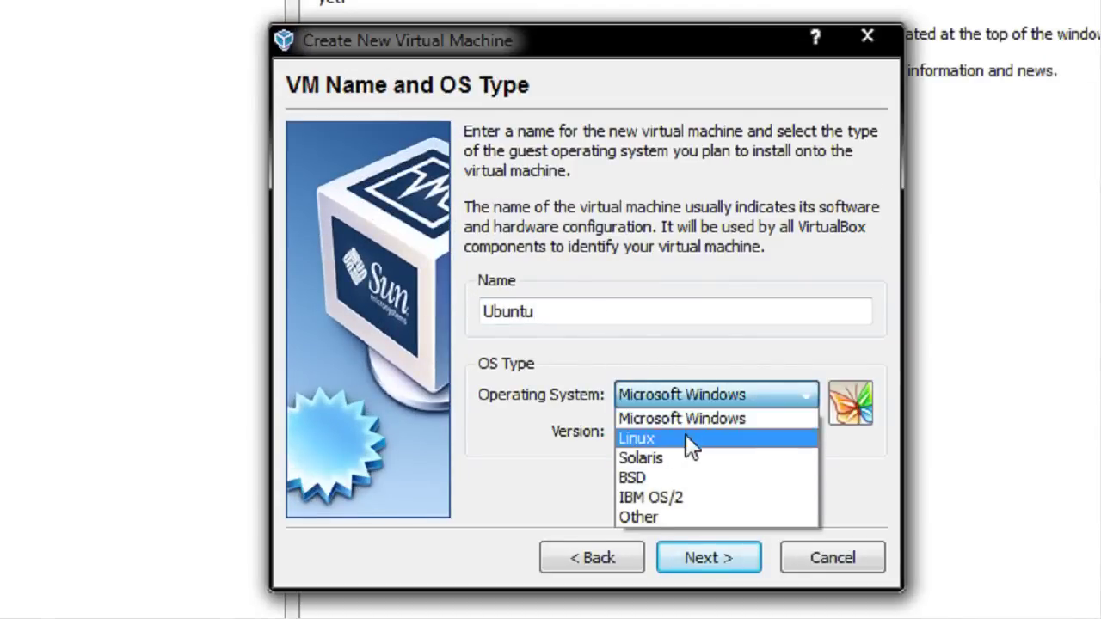
{"action": "left_click", "coordinate": [687, 438]}
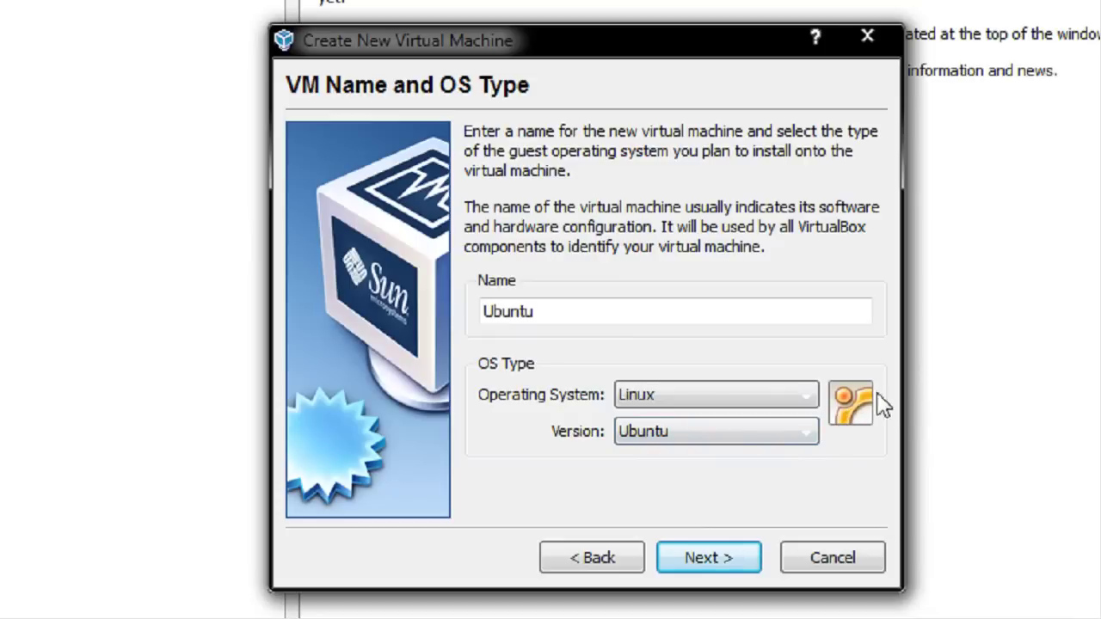
{"action": "left_click", "coordinate": [707, 561]}
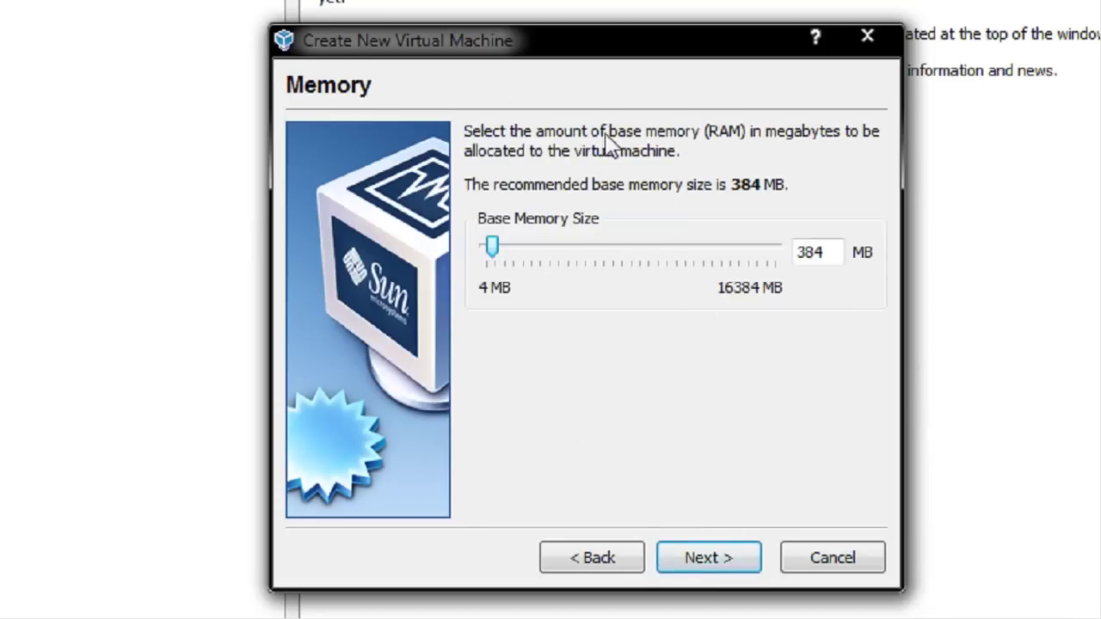
Give it 512 MB memory and a new dynamically expanding 8.00 GB Ubuntu.vdi disk, then finish
{"action": "double_click", "coordinate": [826, 252]}
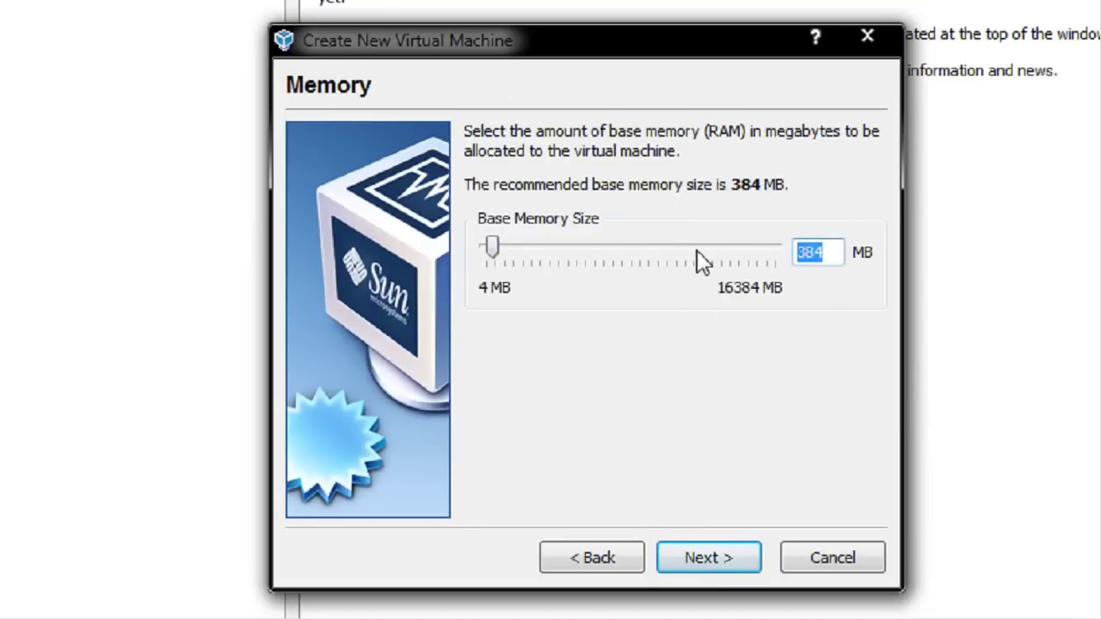
{"action": "type", "text": "512"}
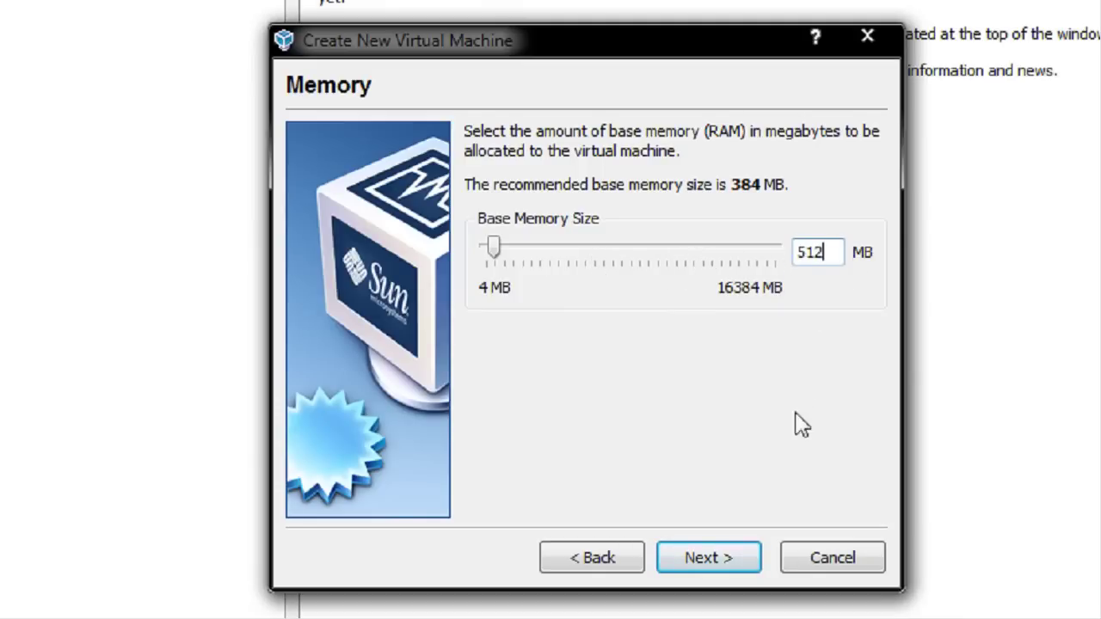
{"action": "left_click", "coordinate": [689, 558]}
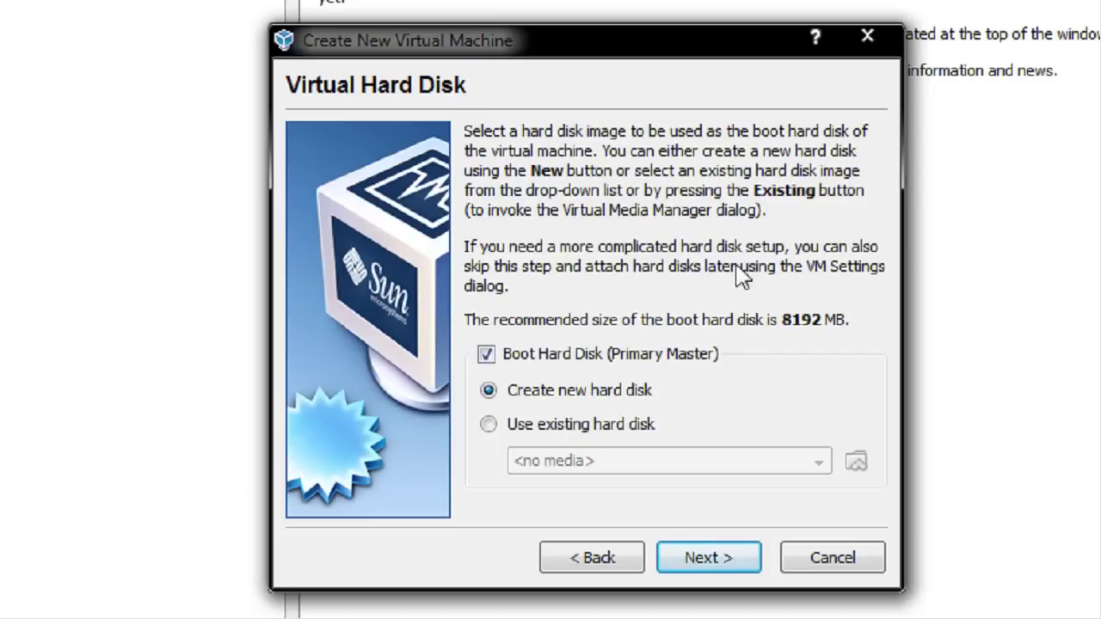
{"action": "left_click", "coordinate": [705, 556]}
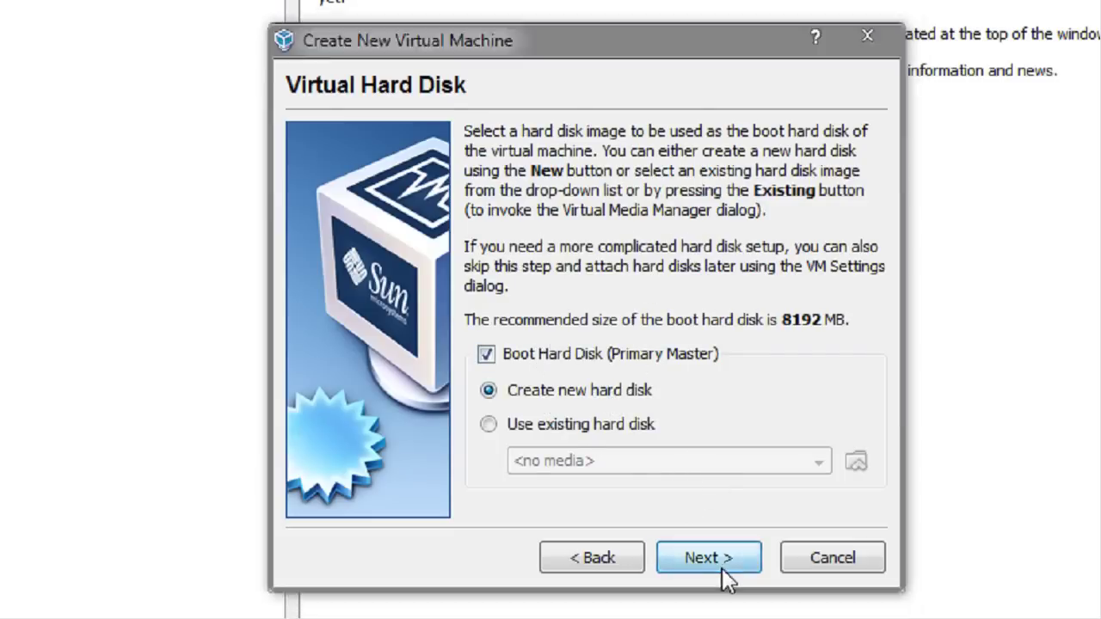
{"action": "left_click", "coordinate": [704, 558]}
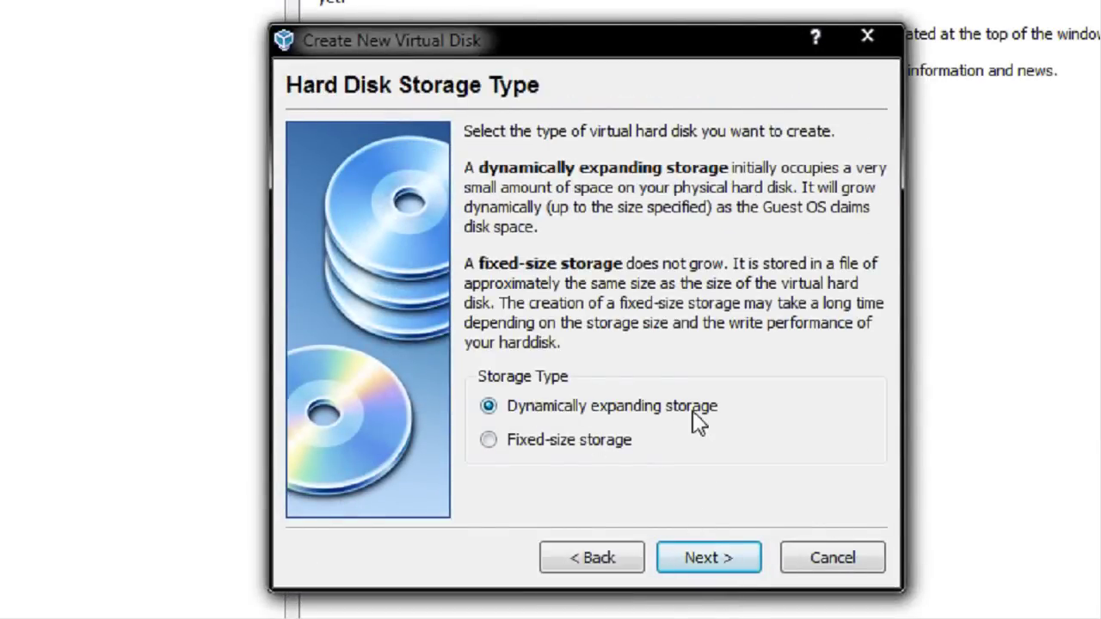
{"action": "left_click", "coordinate": [705, 559]}
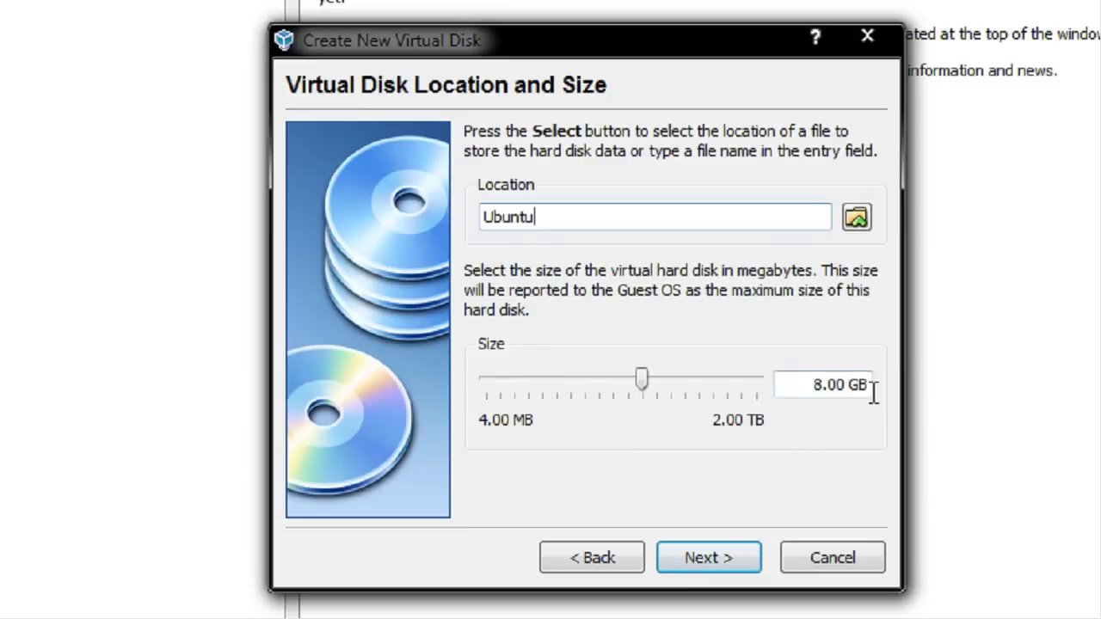
{"action": "left_click", "coordinate": [714, 561]}
{"action": "left_click", "coordinate": [717, 558]}
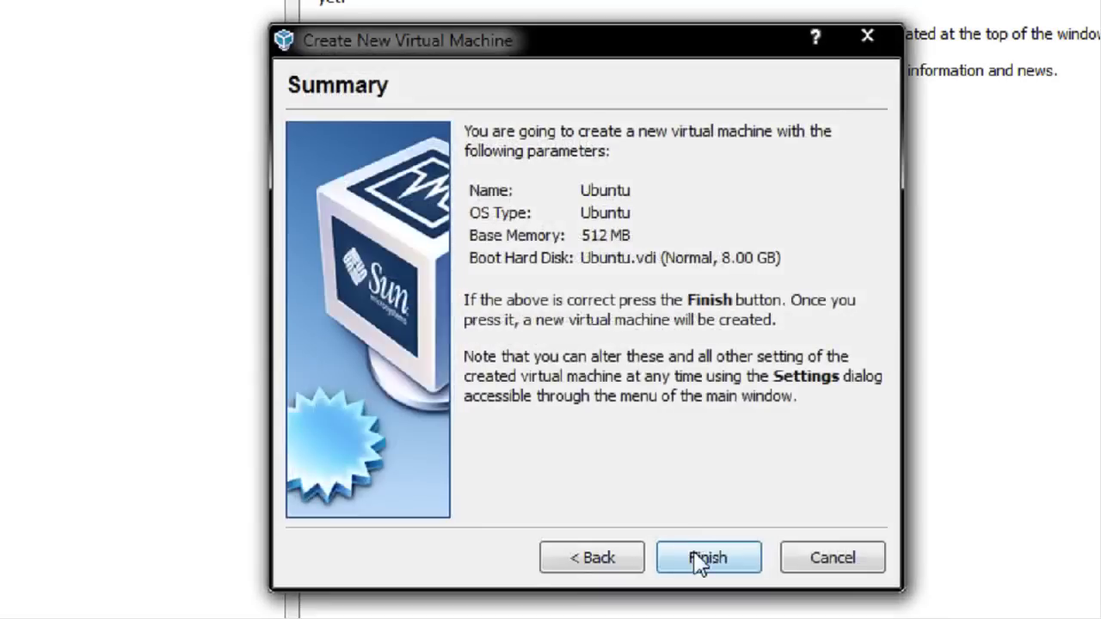
{"action": "left_click", "coordinate": [705, 560]}
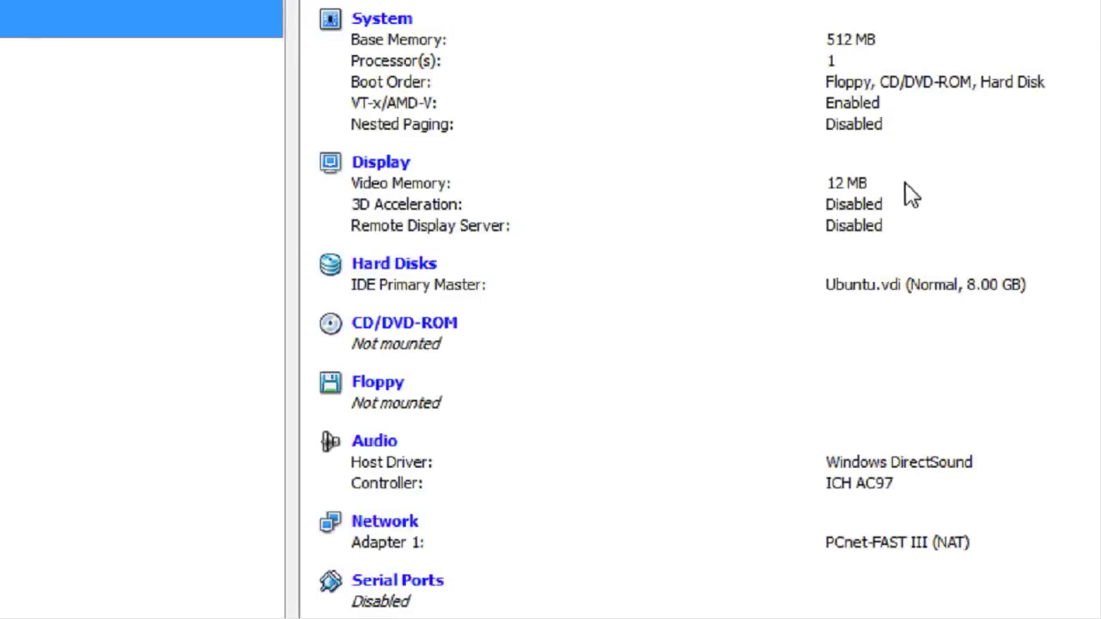
Raise the Ubuntu VM's video memory in its Display settings and apply
{"action": "left_click", "coordinate": [374, 176]}
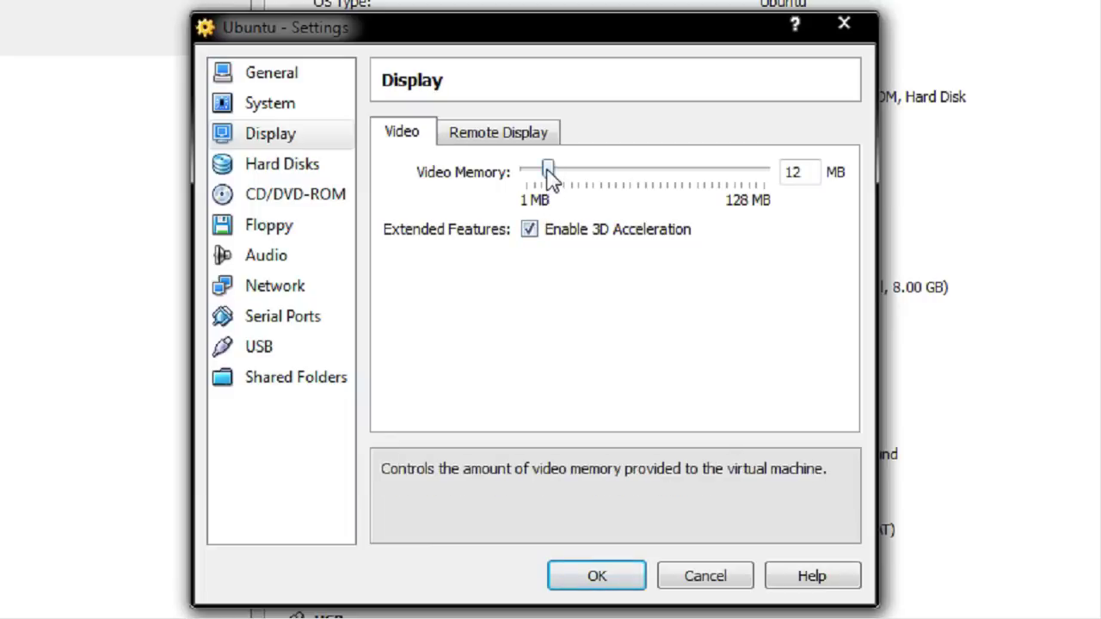
{"action": "left_click_drag", "start_coordinate": [549, 169], "coordinate": [784, 174]}
{"action": "left_click", "coordinate": [597, 578]}
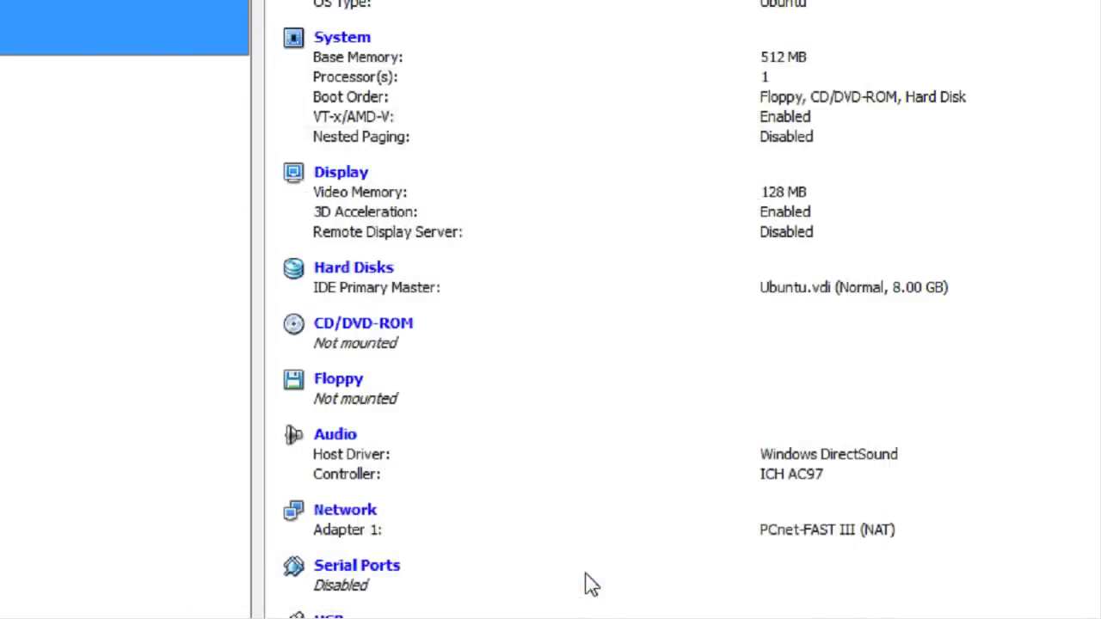
Mount ubuntu-9.10-desktop-i386.iso as the VM's CD/DVD drive image
{"action": "left_click", "coordinate": [391, 332]}
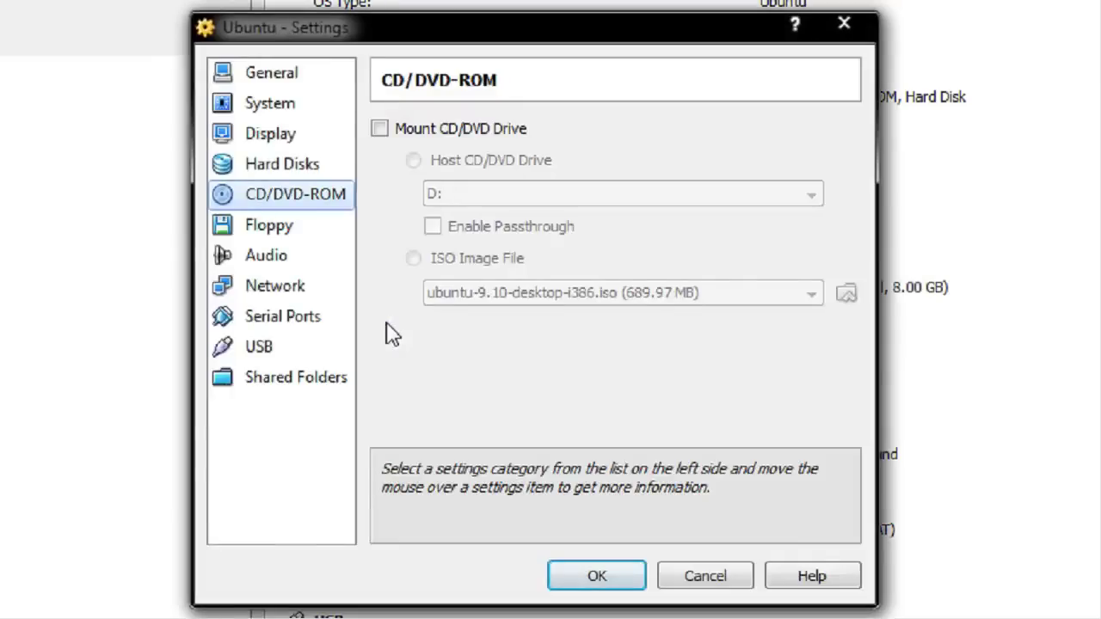
{"action": "left_click", "coordinate": [379, 129]}
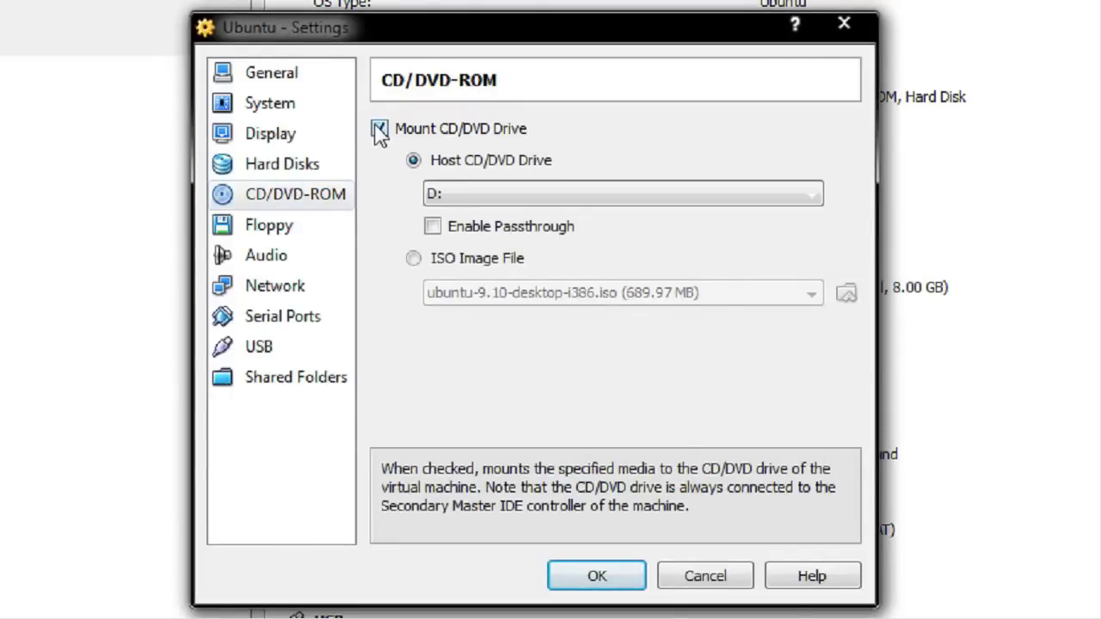
{"action": "left_click", "coordinate": [416, 261]}
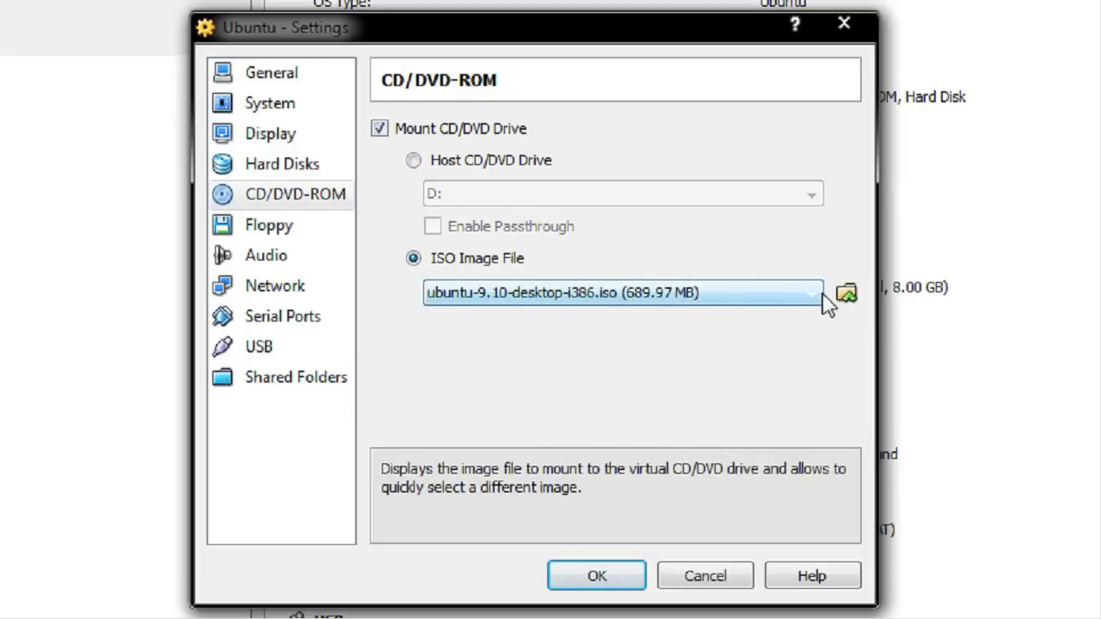
{"action": "left_click", "coordinate": [848, 300]}
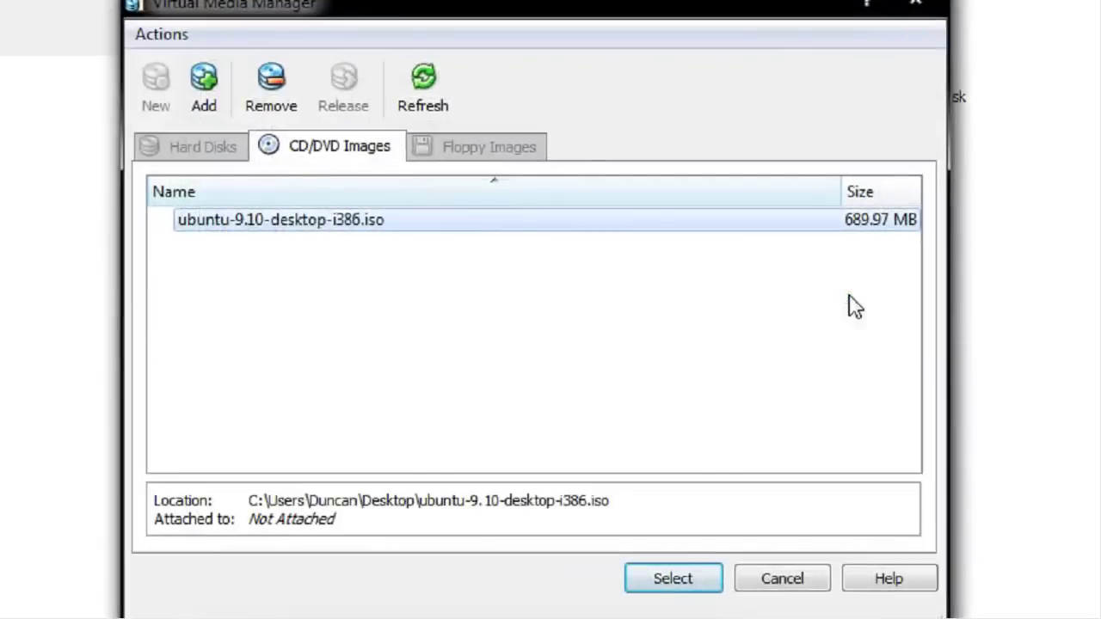
{"action": "left_click", "coordinate": [222, 102]}
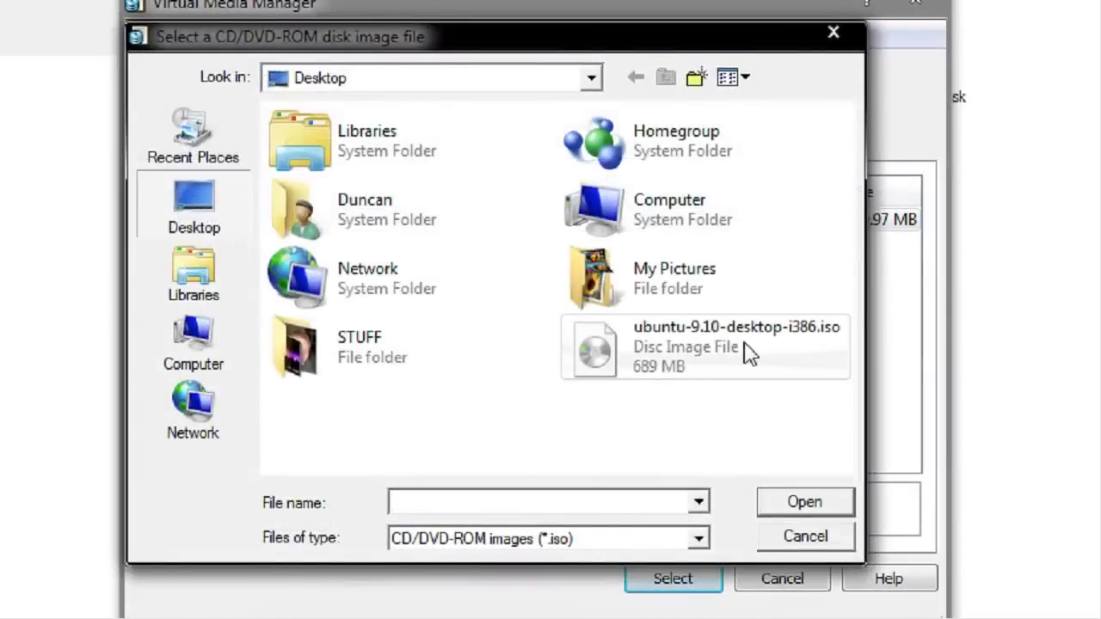
{"action": "left_click", "coordinate": [774, 538]}
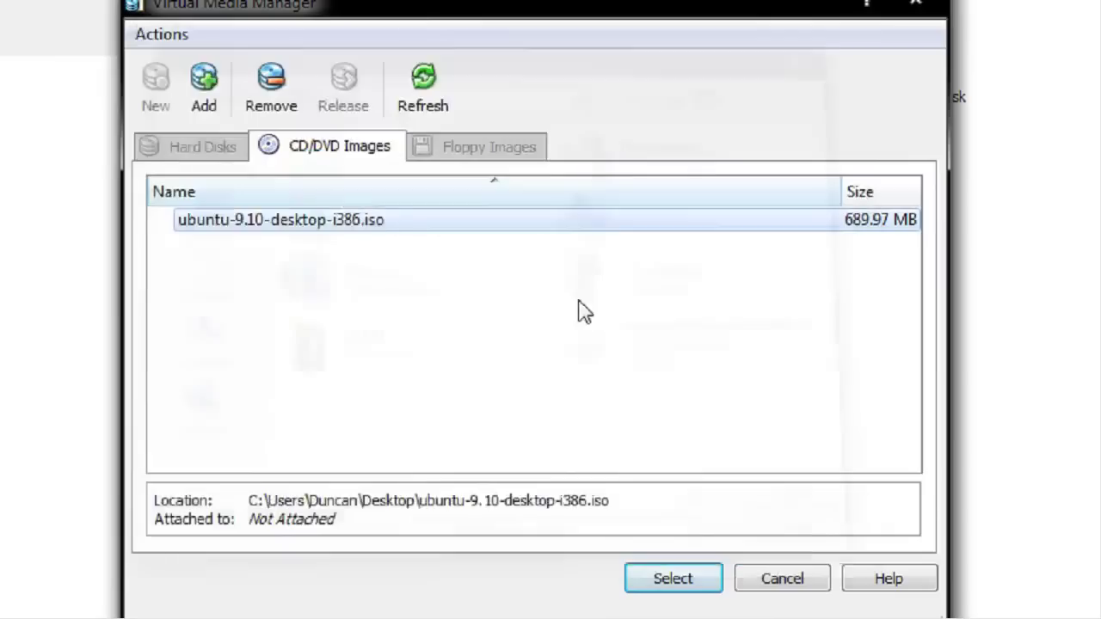
{"action": "left_click", "coordinate": [688, 591]}
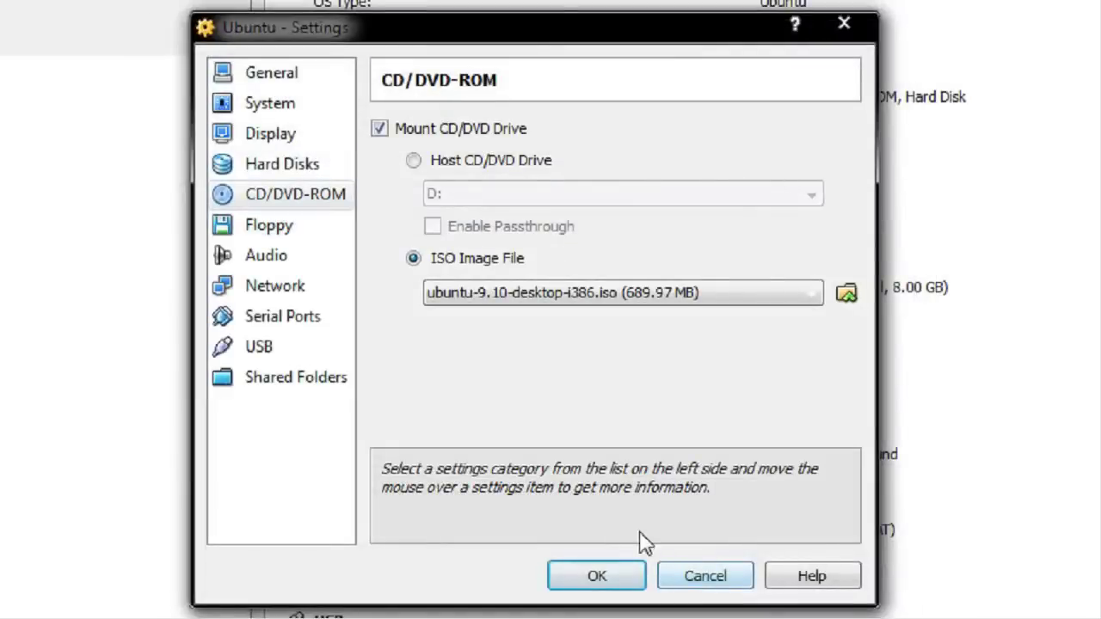
{"action": "left_click", "coordinate": [622, 581]}
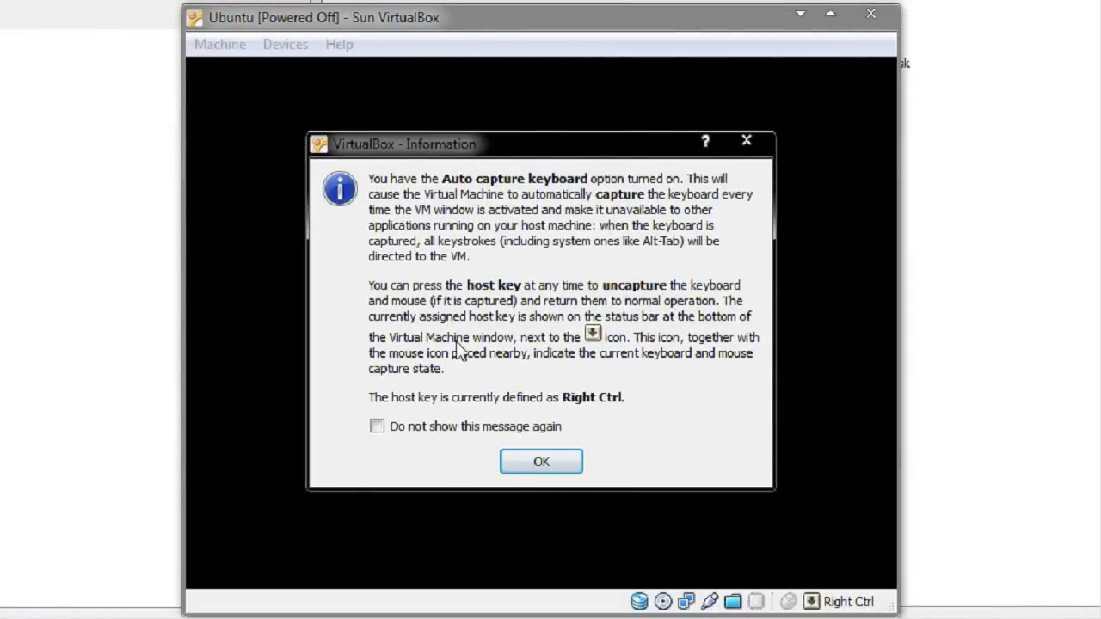
Dismiss the keyboard, mouse-capture and colour-depth notices, marking each not to show again
{"action": "left_click", "coordinate": [478, 426]}
{"action": "left_click", "coordinate": [520, 460]}
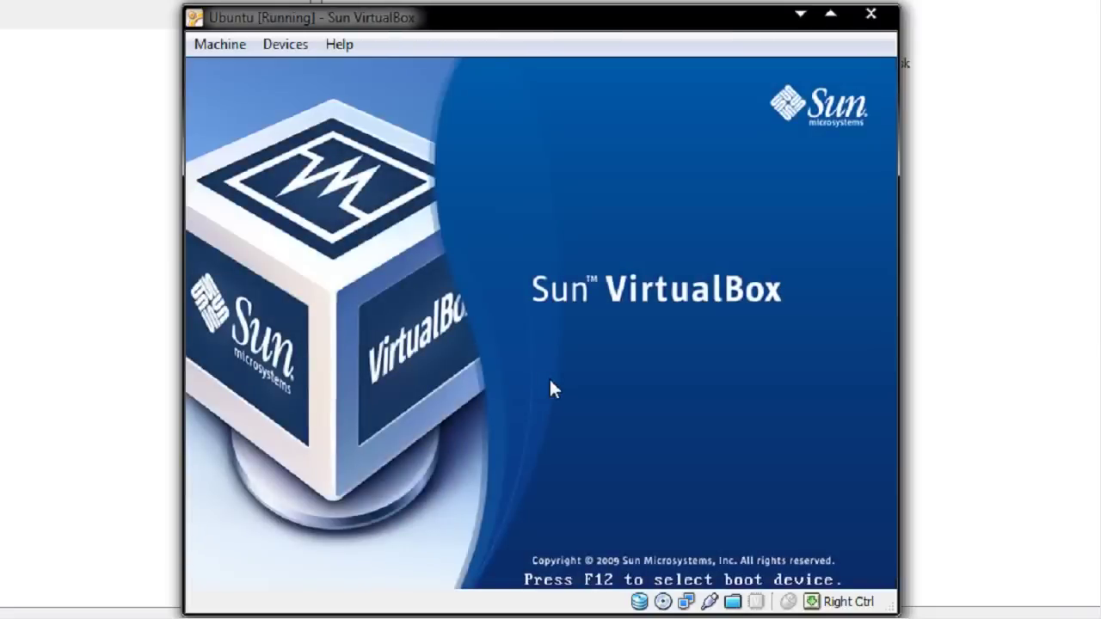
{"action": "left_click", "coordinate": [550, 382]}
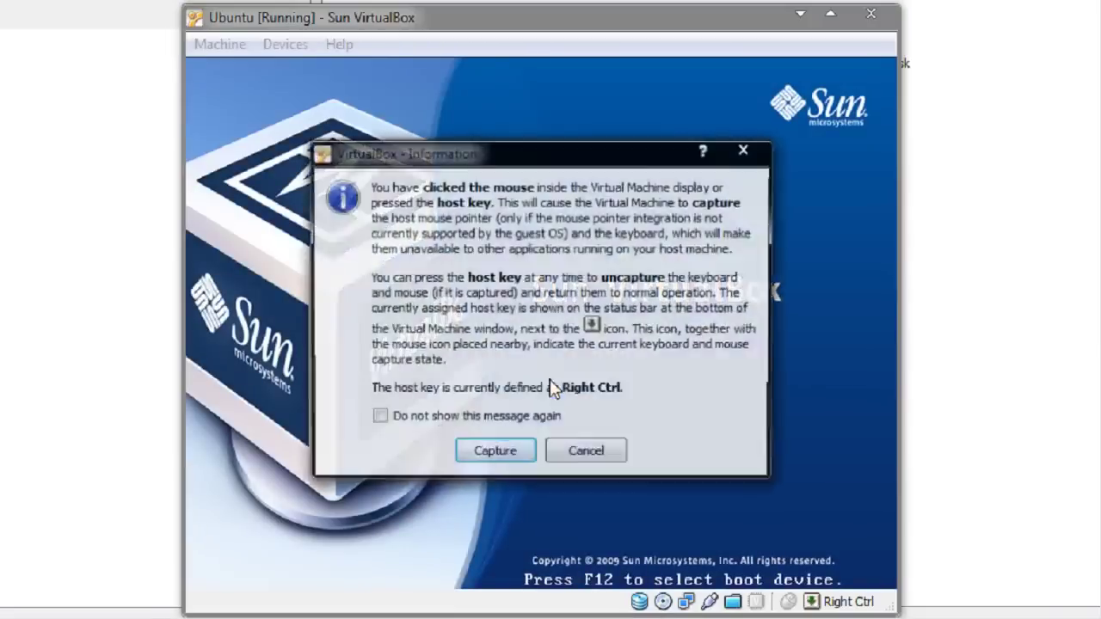
{"action": "left_click", "coordinate": [380, 417]}
{"action": "left_click", "coordinate": [496, 453]}
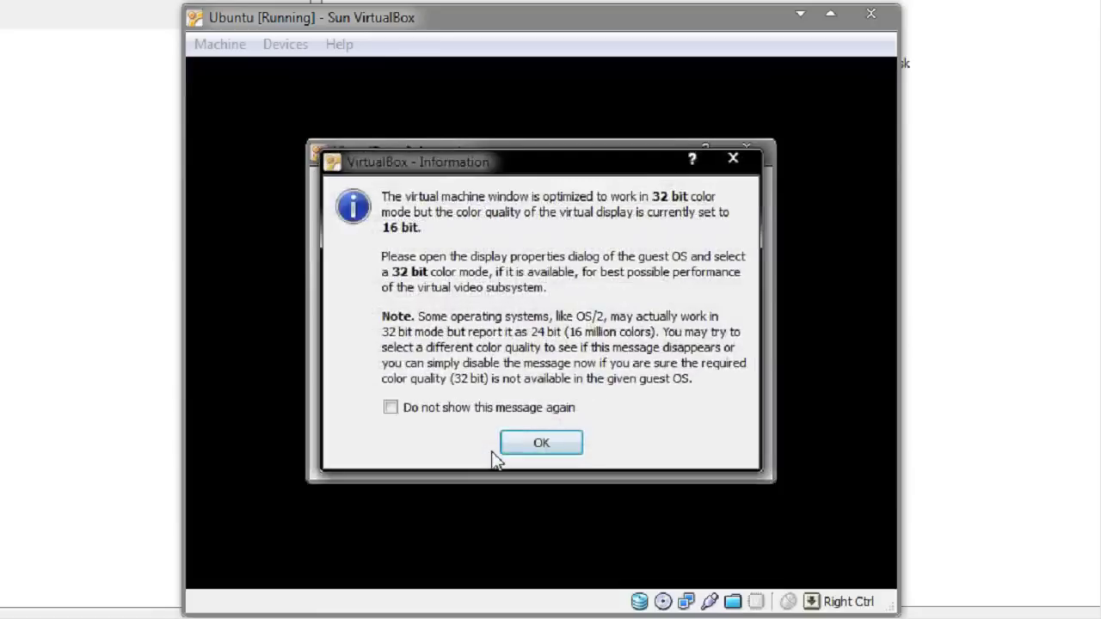
{"action": "left_click", "coordinate": [475, 409]}
{"action": "left_click", "coordinate": [529, 442]}
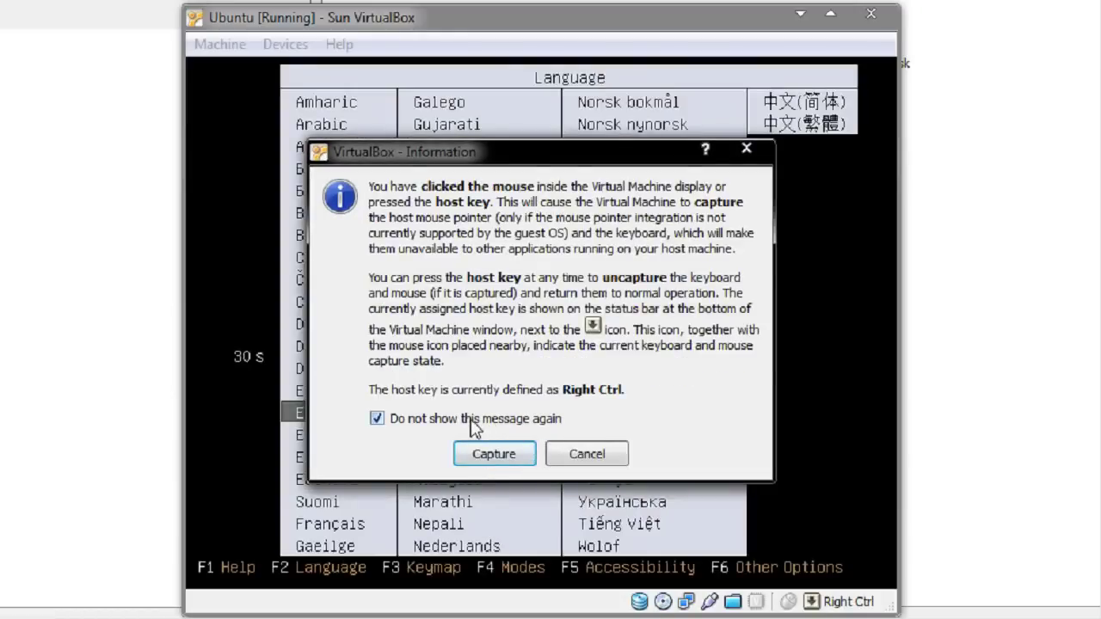
{"action": "left_click", "coordinate": [492, 456]}
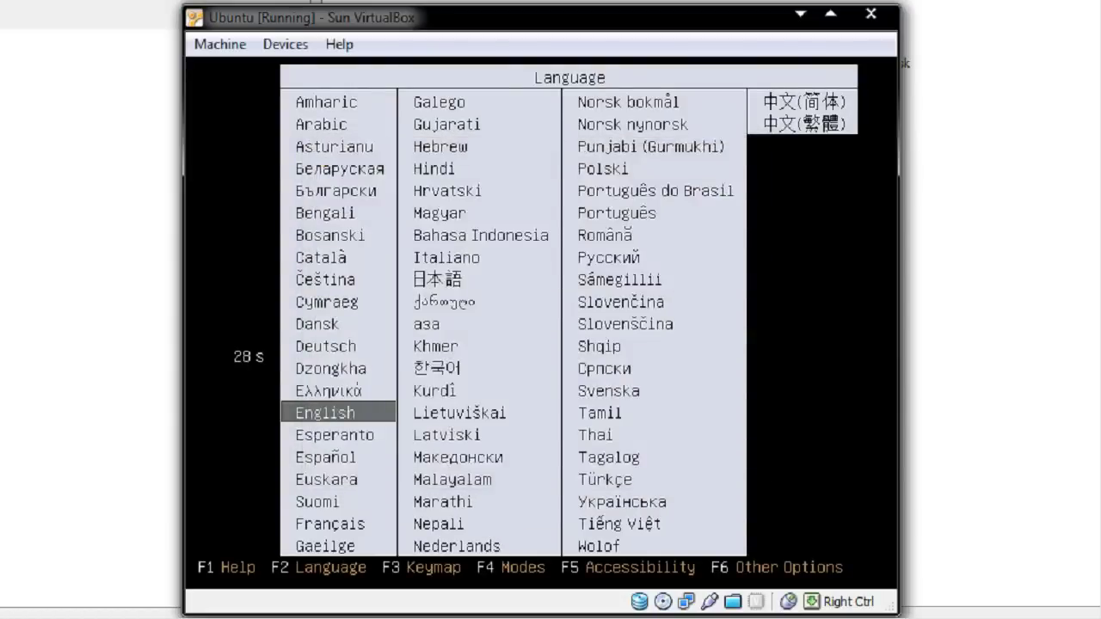
Boot the CD in English and start Install Ubuntu
{"action": "key", "text": "Return"}
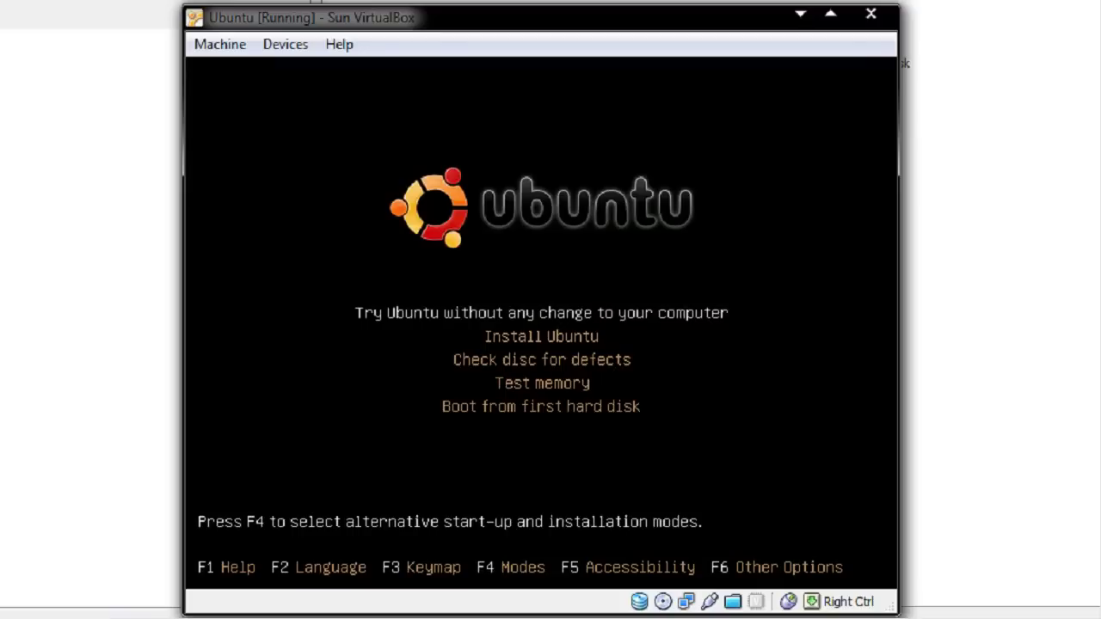
{"action": "key", "text": "Down"}
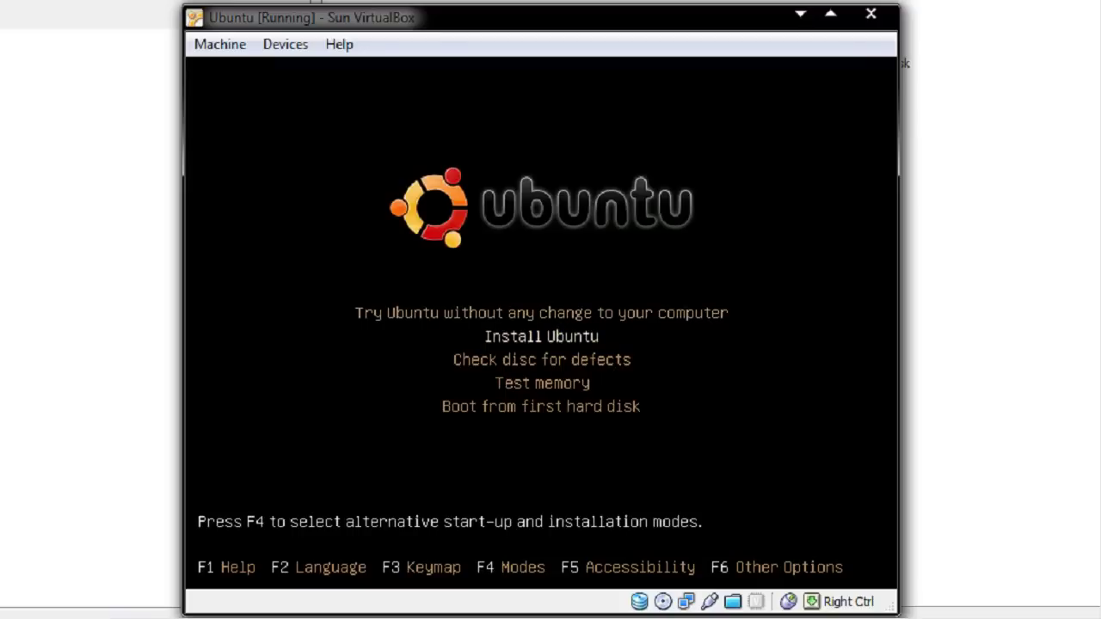
{"action": "key", "text": "Return"}
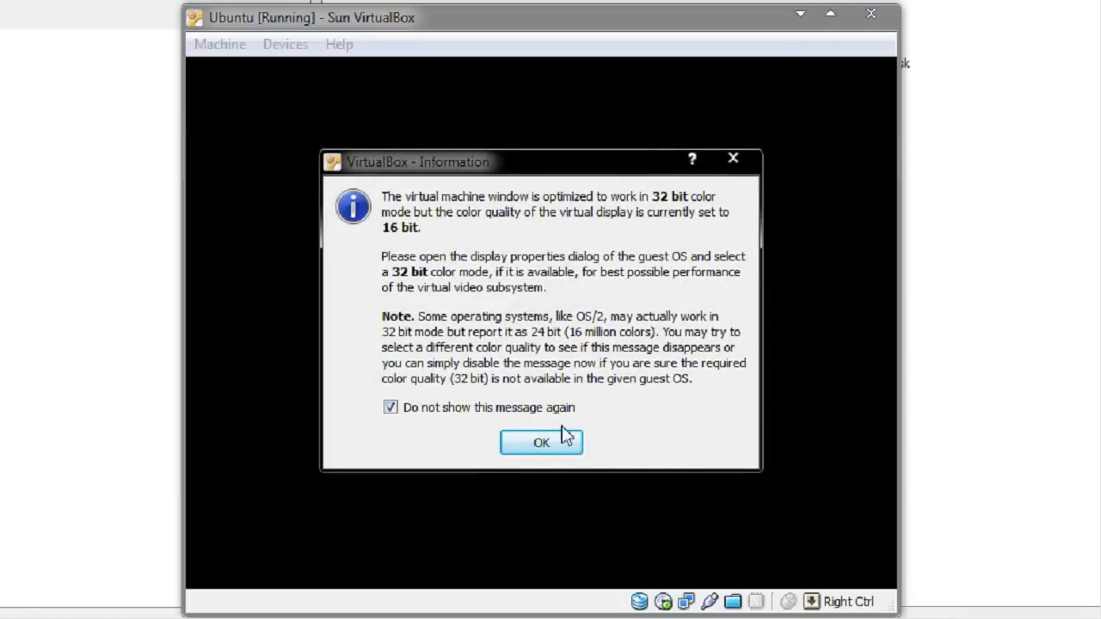
Dismiss the 32-bit colour notice and continue the installer with English as its language
{"action": "left_click", "coordinate": [547, 443]}
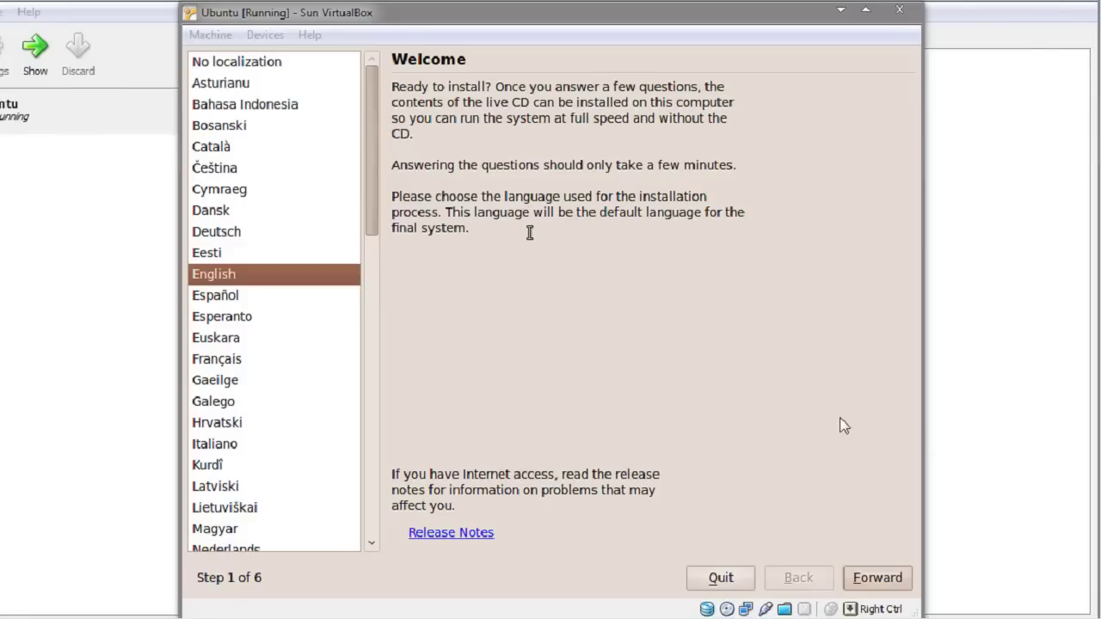
{"action": "left_click", "coordinate": [614, 361]}
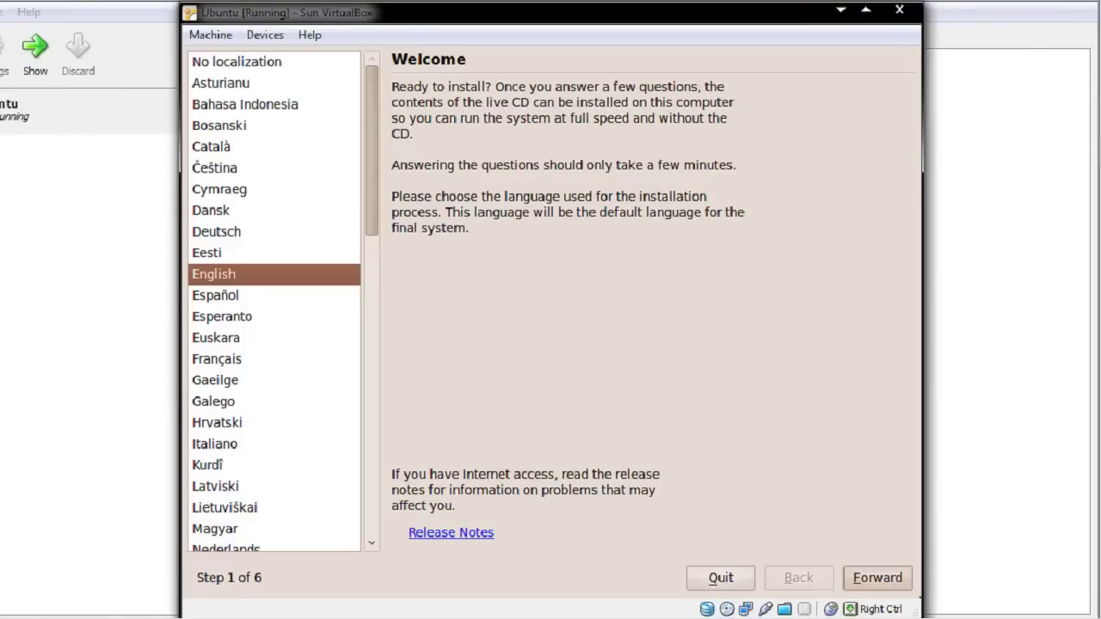
{"action": "left_click", "coordinate": [892, 587]}
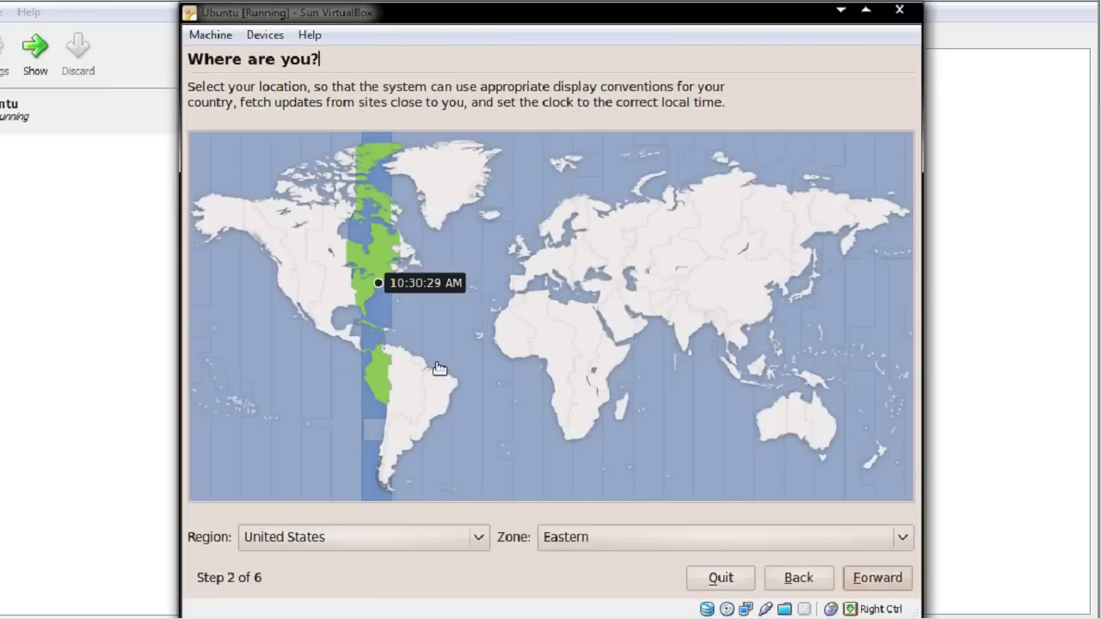
Set the location to London and accept the United Kingdom keyboard layout
{"action": "left_click", "coordinate": [529, 257]}
{"action": "left_click", "coordinate": [878, 577]}
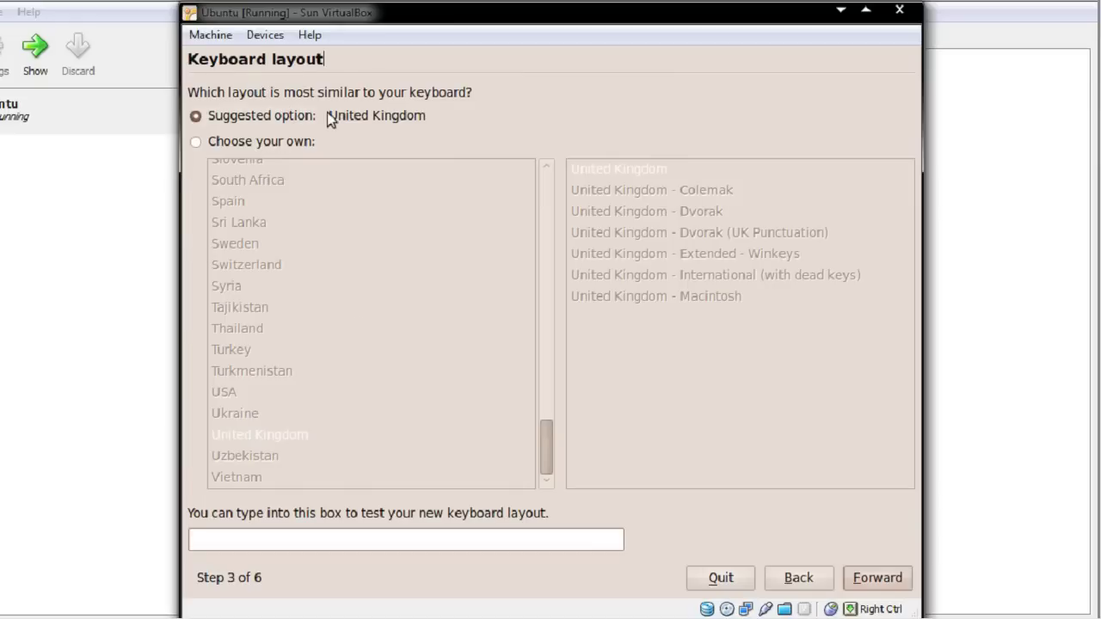
{"action": "left_click", "coordinate": [847, 578]}
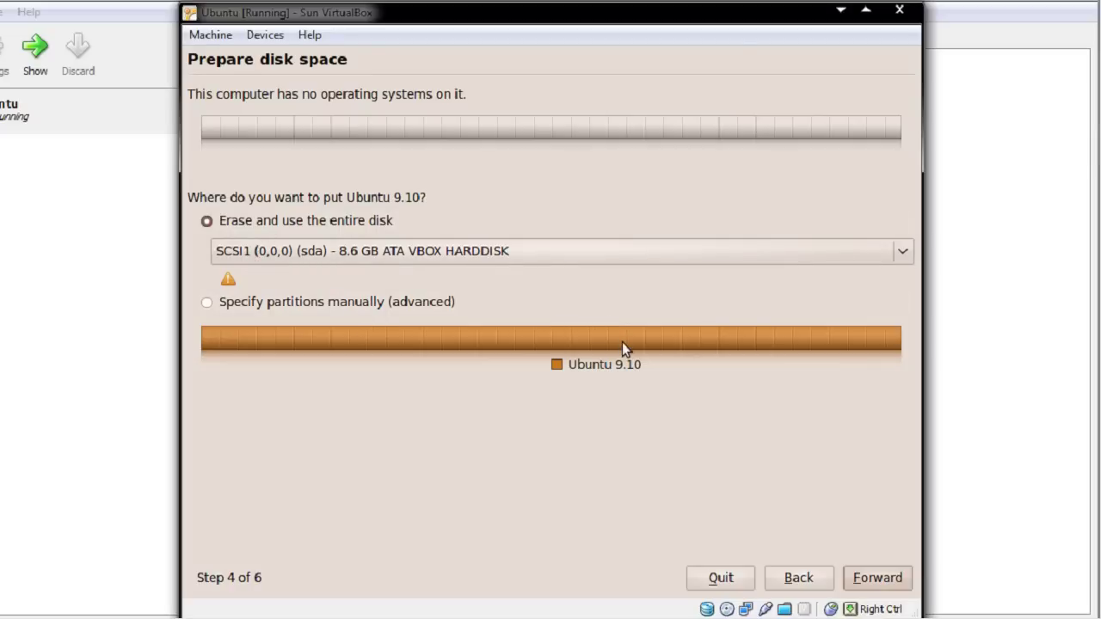
Accept erasing the entire disk, then enter the user's full name and login name
{"action": "left_click", "coordinate": [866, 570]}
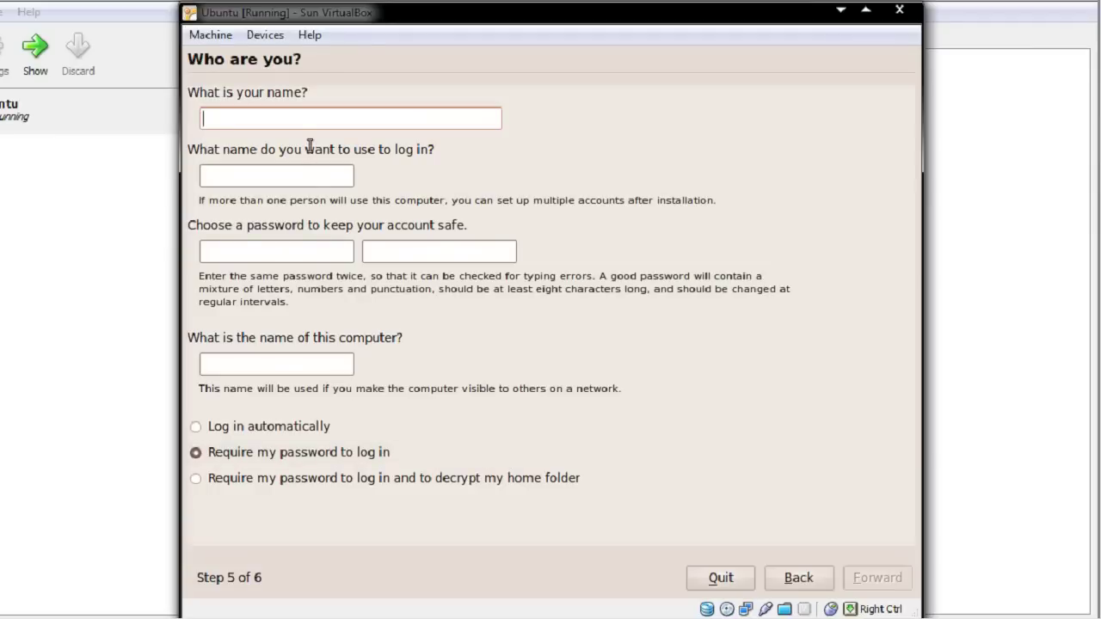
{"action": "type", "text": "duncan"}
{"action": "key", "text": "Tab"}
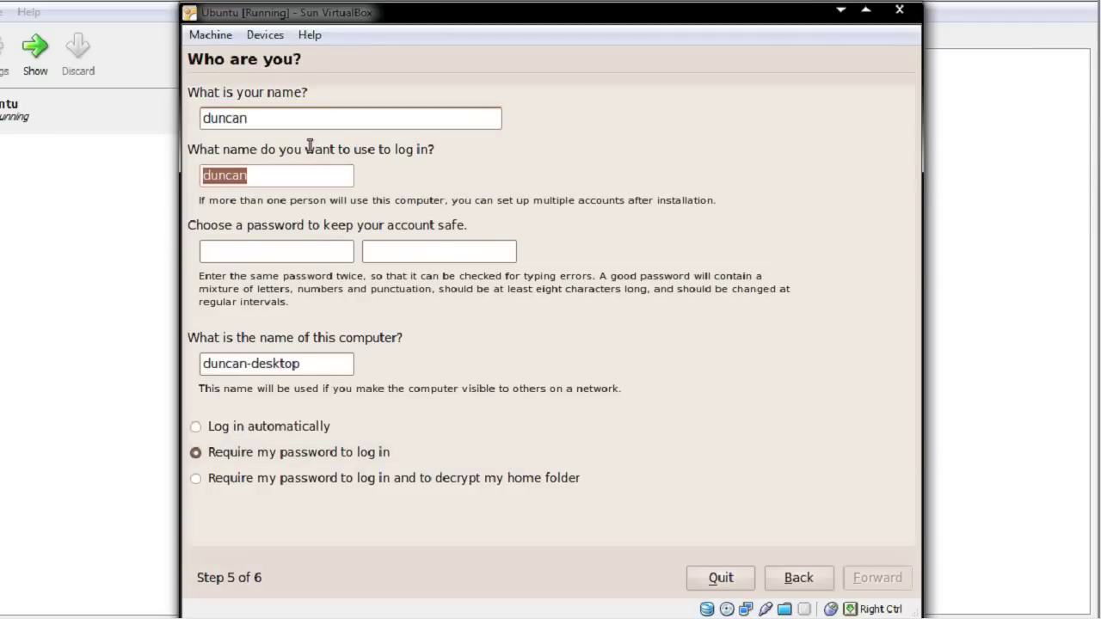
{"action": "type", "text": "mobilepo"}
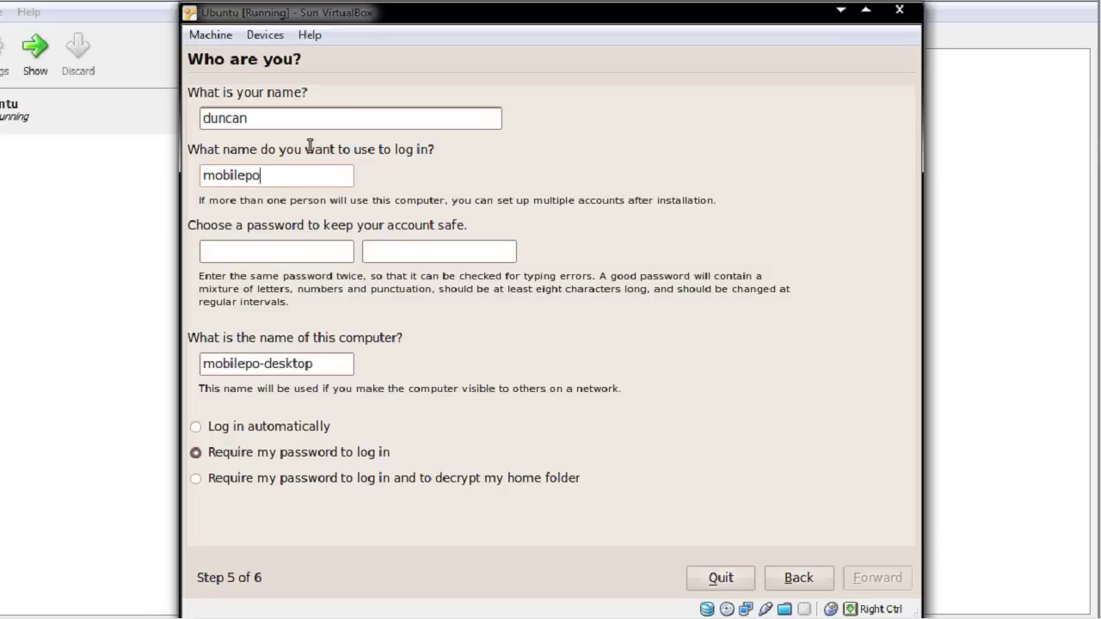
{"action": "key", "text": "BackSpace"}
{"action": "type", "text": "hone2003"}
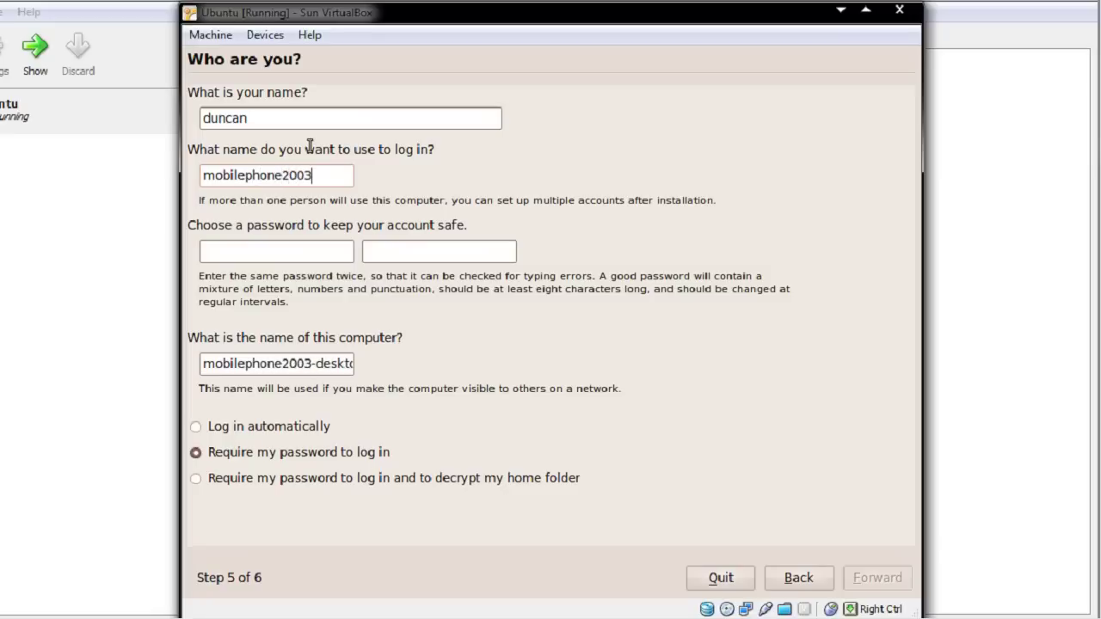
Enter the password, name the computer orisis-virtual, and enable automatic login
{"action": "key", "text": "Tab"}
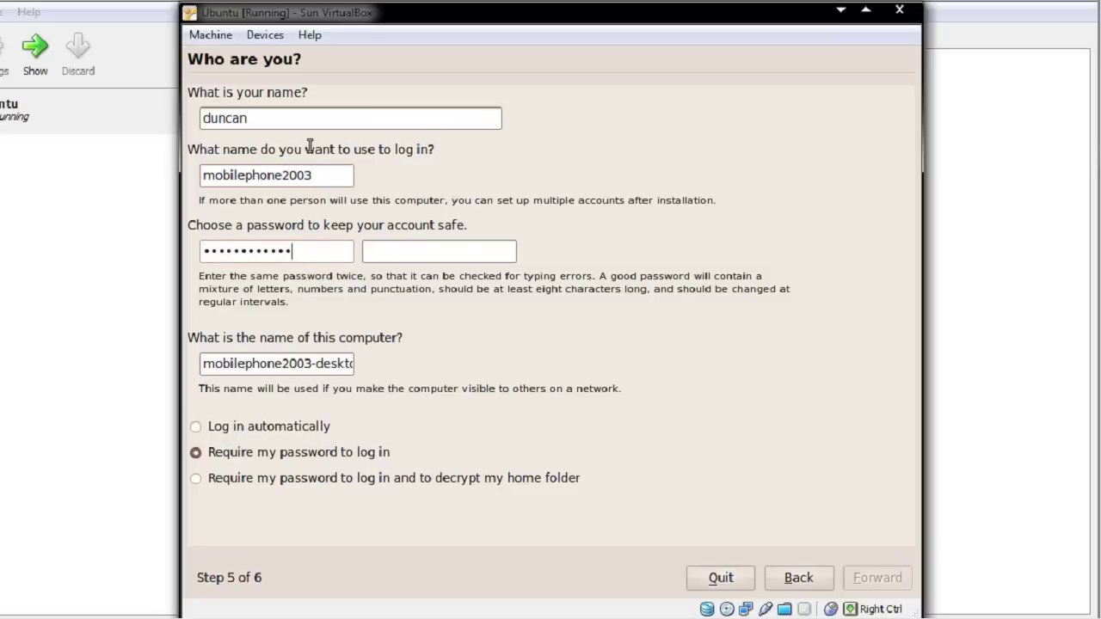
{"action": "key", "text": "Tab"}
{"action": "type", "text": "****"}
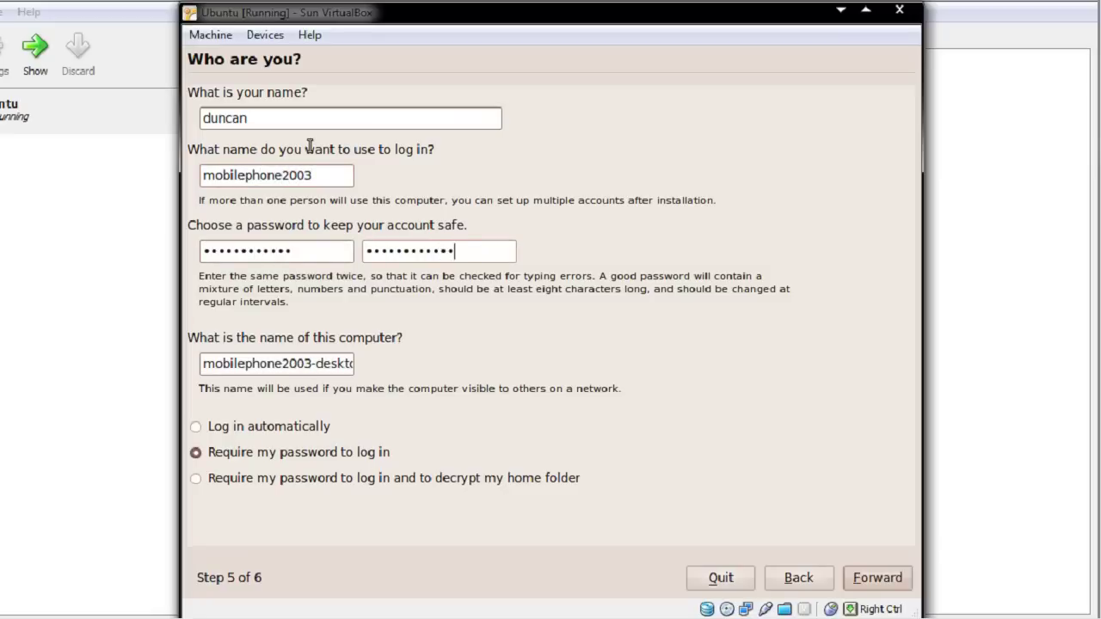
{"action": "key", "text": "Tab"}
{"action": "key", "text": "BackSpace"}
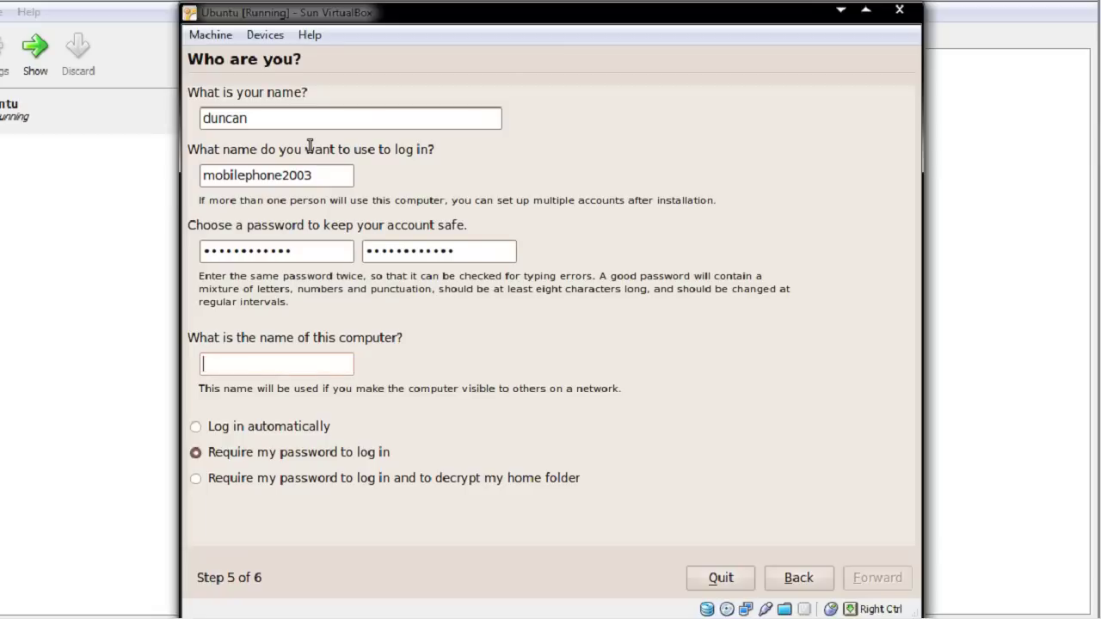
{"action": "type", "text": "orisis"}
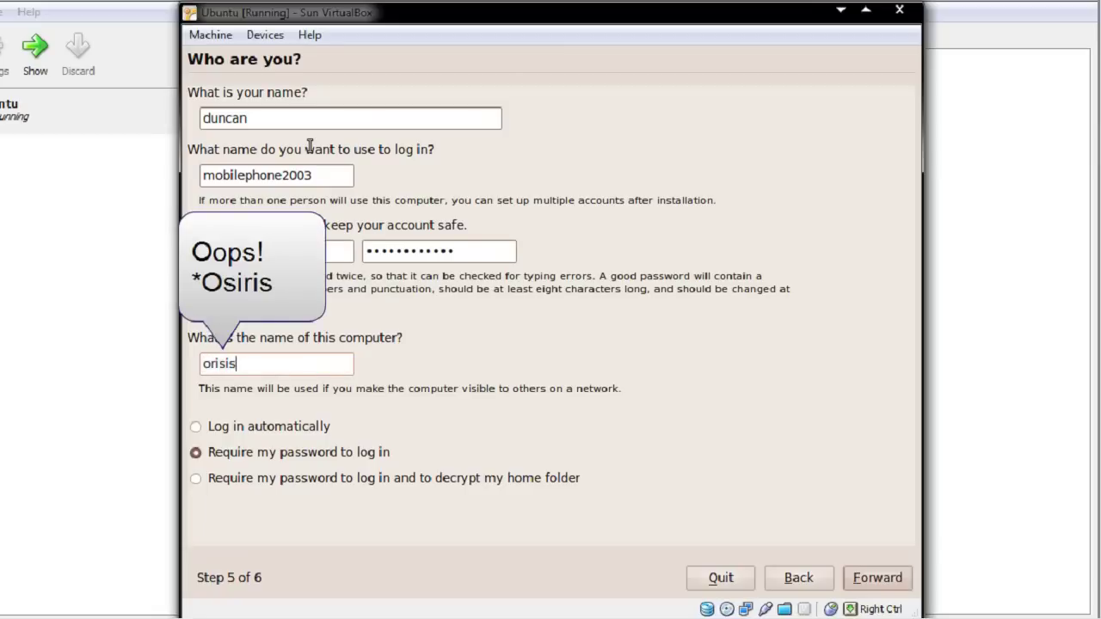
{"action": "type", "text": "-virtual"}
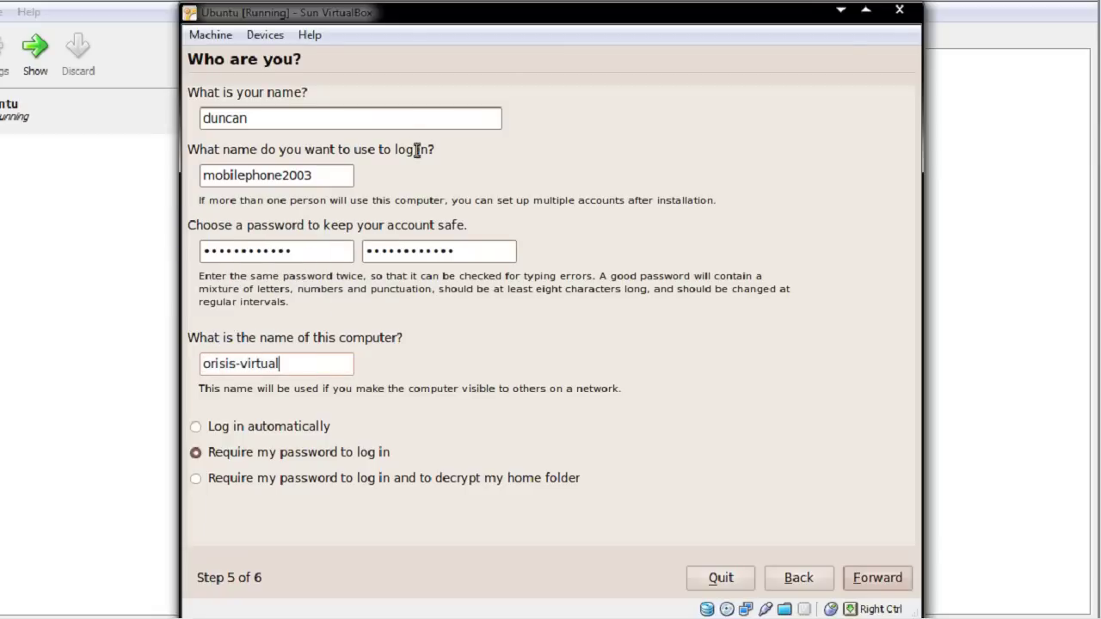
{"action": "left_click", "coordinate": [246, 431]}
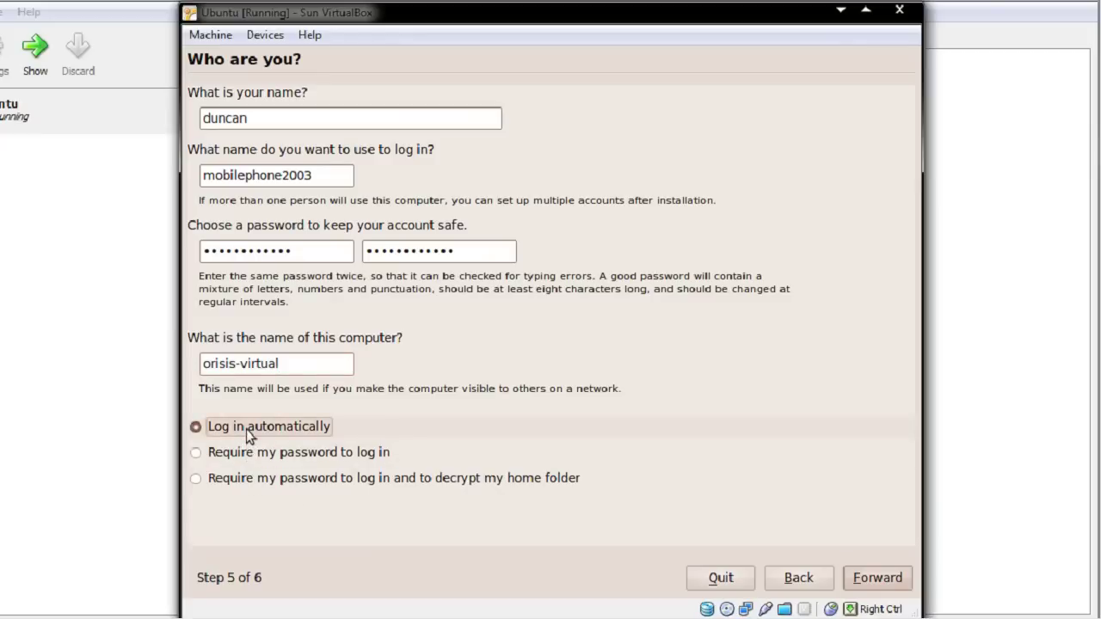
{"action": "left_click", "coordinate": [894, 572]}
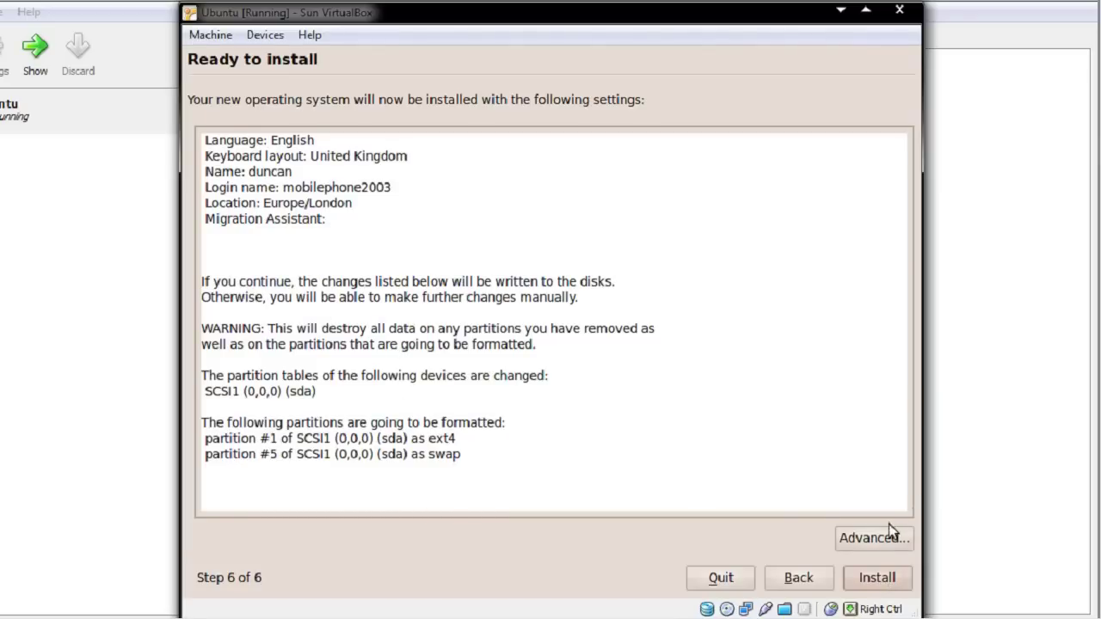
Start installing Ubuntu 9.10 from the Ready to install summary
{"action": "left_click", "coordinate": [861, 583]}
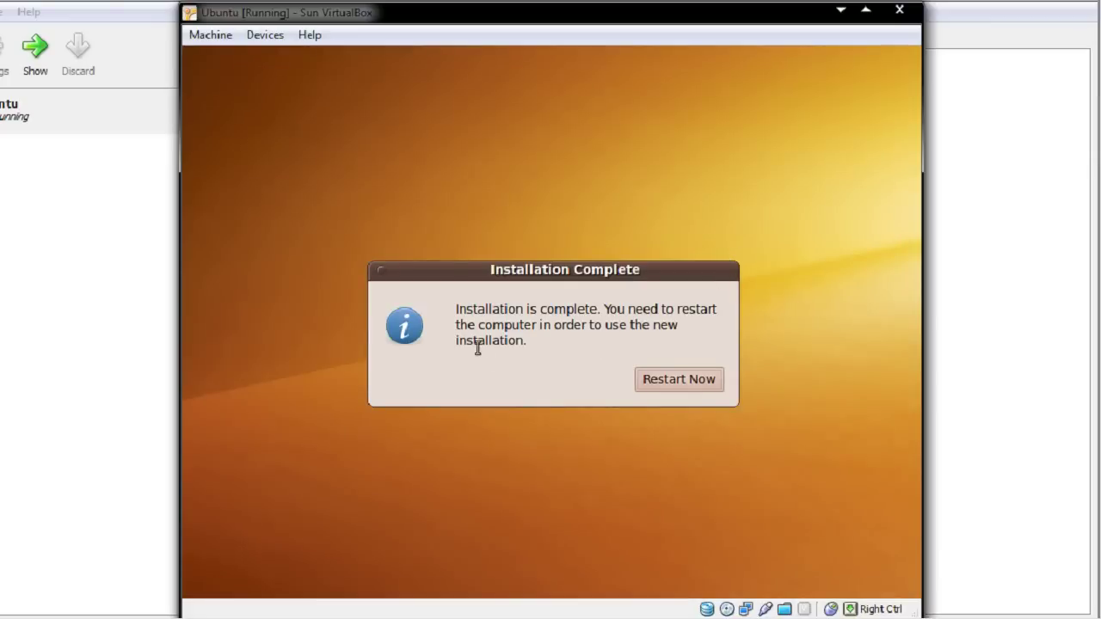
Restart into the new installation, dismissing the failed-eject warning and continuing past the disc prompt
{"action": "left_click", "coordinate": [673, 385]}
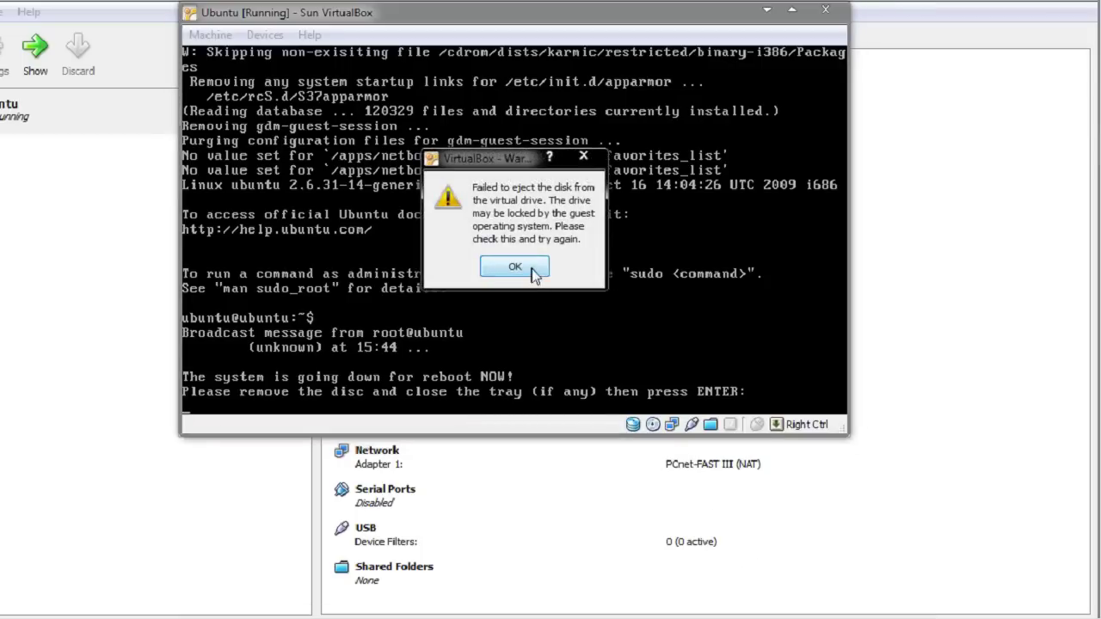
{"action": "left_click", "coordinate": [534, 271]}
{"action": "left_click", "coordinate": [590, 358]}
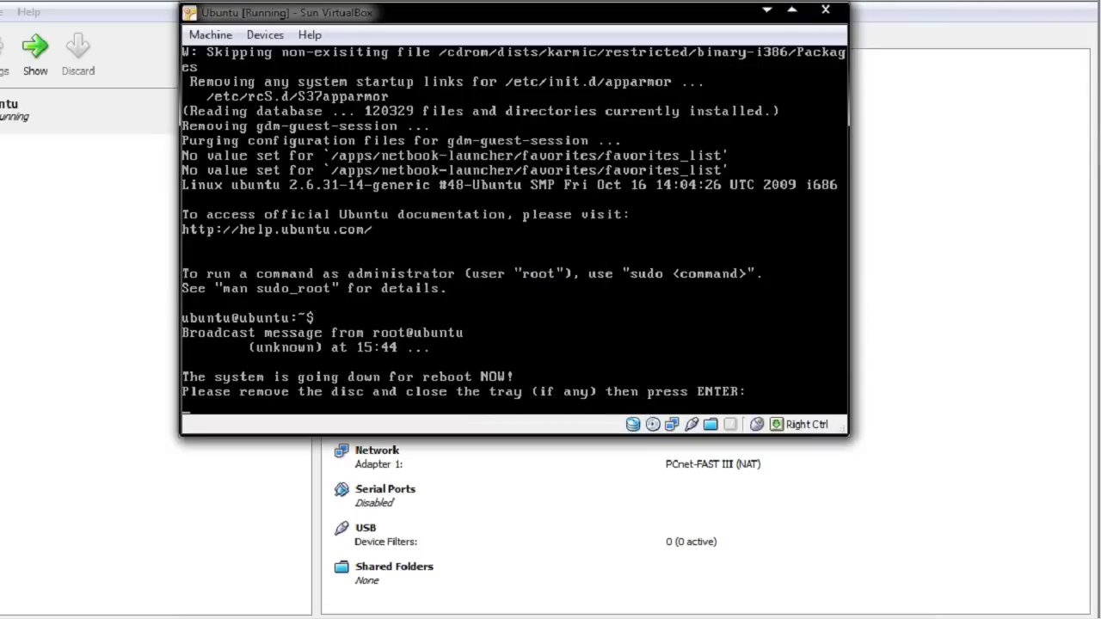
{"action": "key", "text": "Return"}
Release the VM's keyboard capture with Right Ctrl and unmount the Ubuntu installation CD
{"action": "key", "text": "Control_R"}
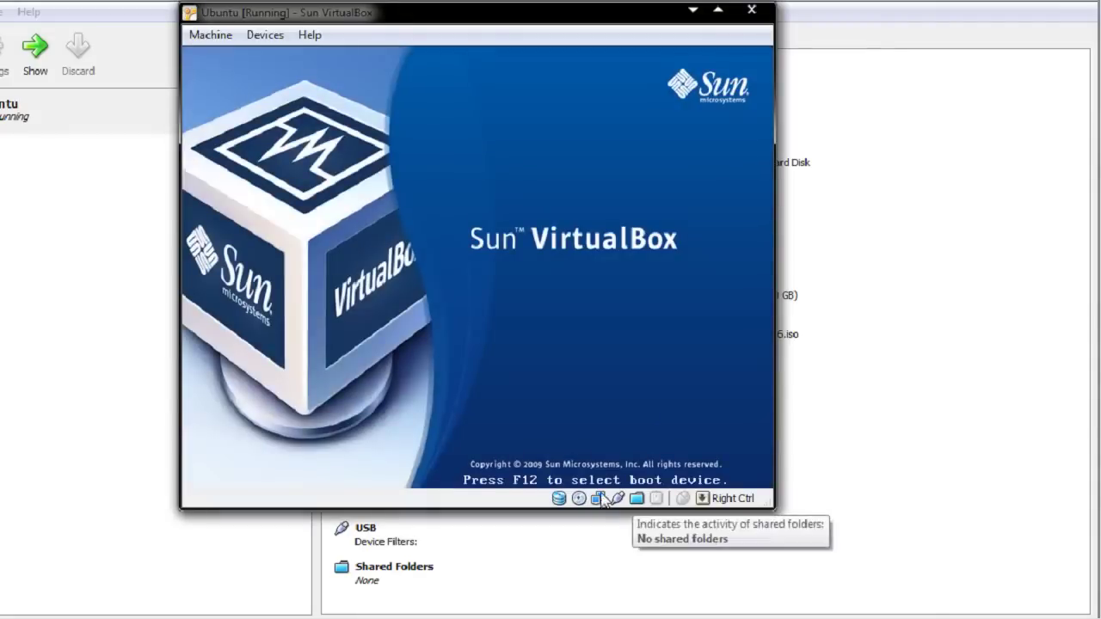
{"action": "right_click", "coordinate": [581, 499]}
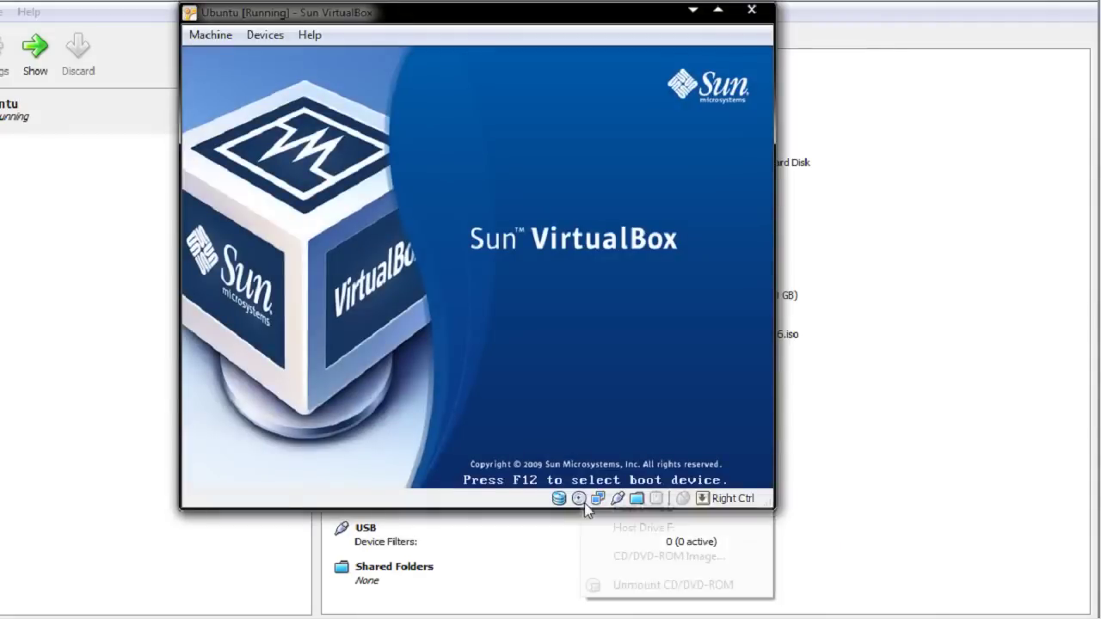
{"action": "left_click", "coordinate": [602, 583]}
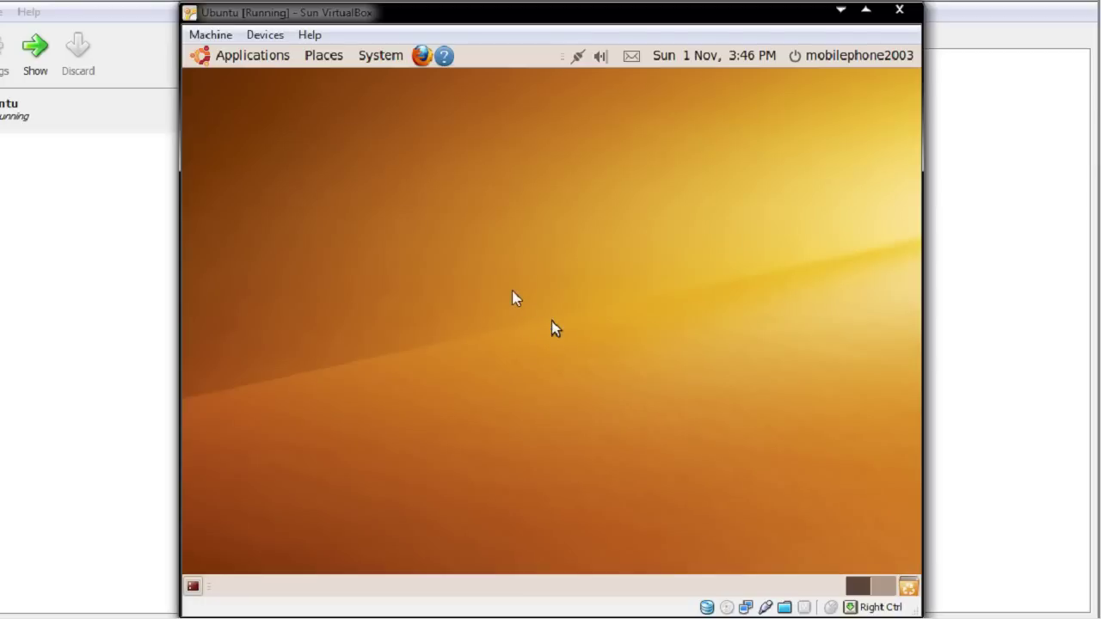
Choose Devices > Install Guest Additions... and dismiss the disc's autorun prompt
{"action": "left_click", "coordinate": [255, 39]}
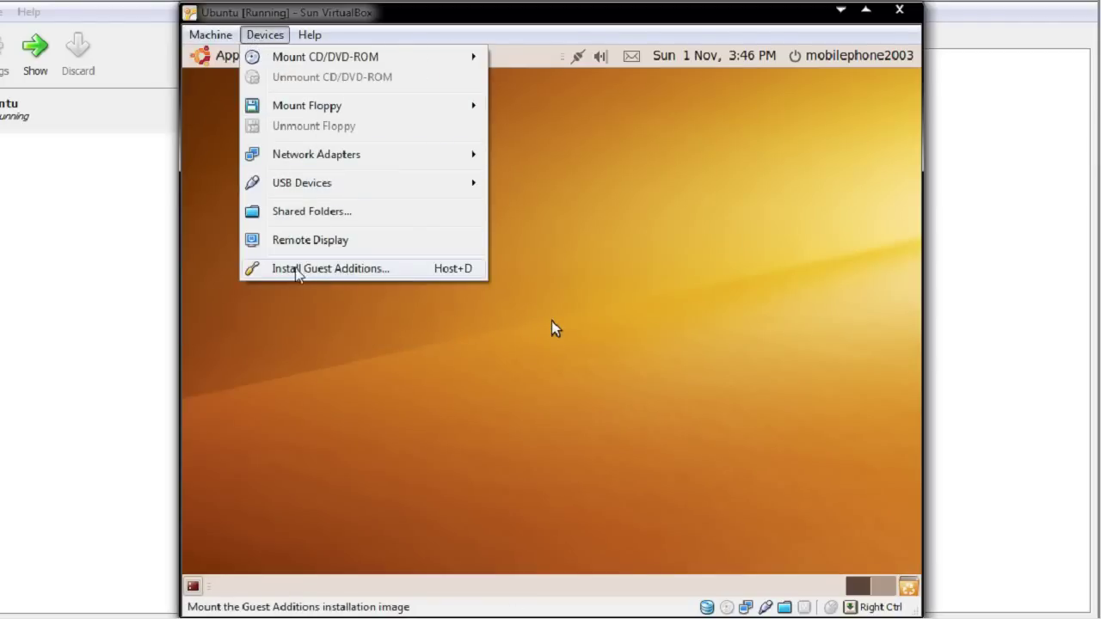
{"action": "left_click", "coordinate": [390, 270]}
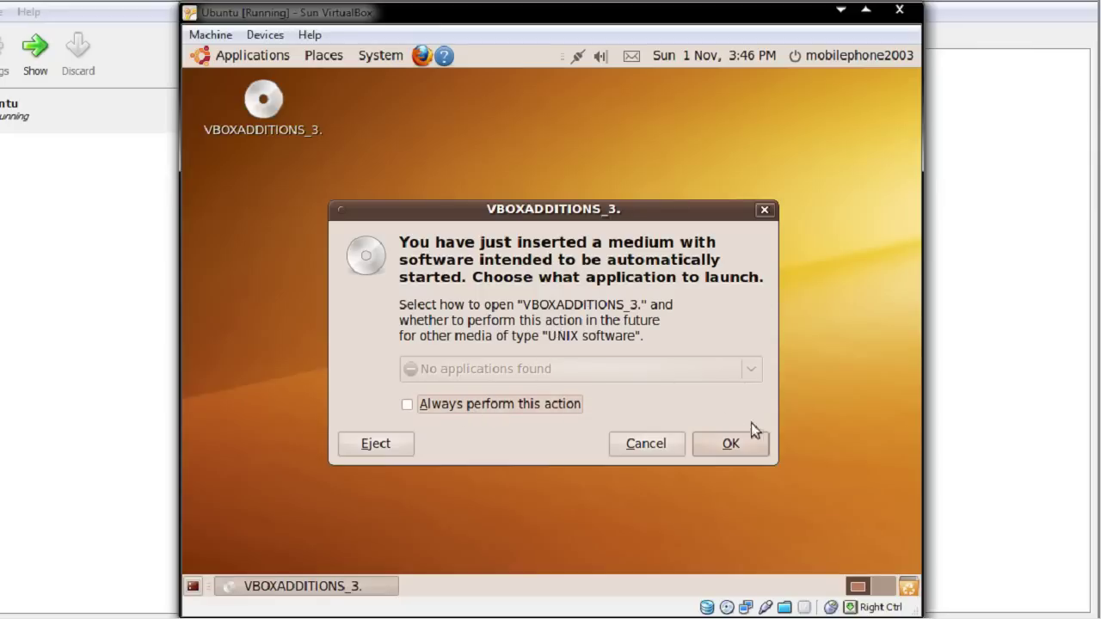
{"action": "left_click", "coordinate": [762, 446]}
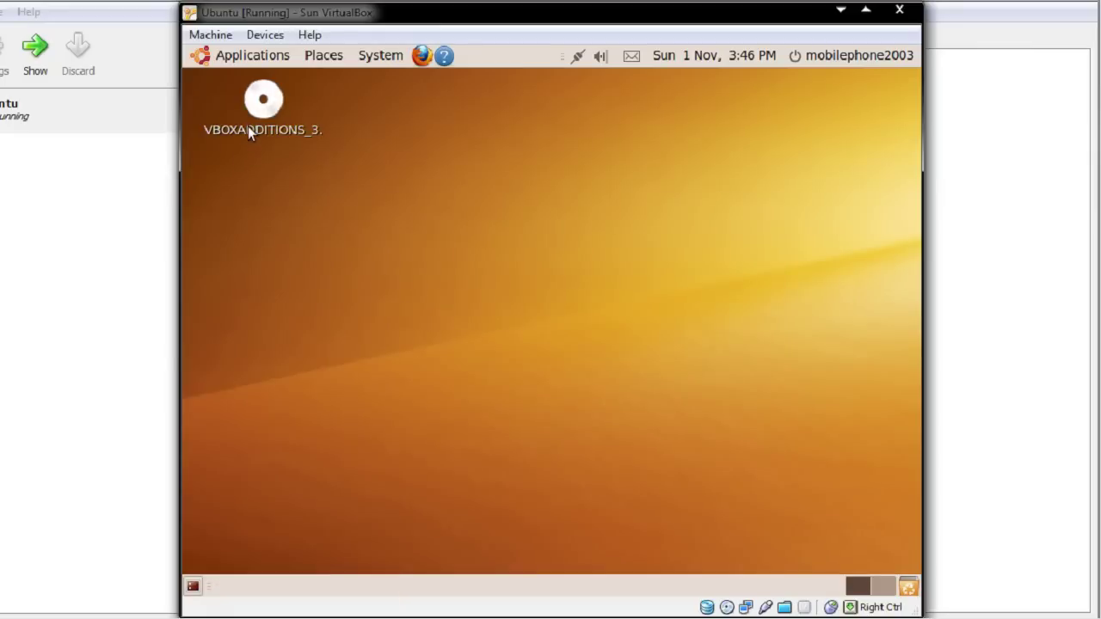
Launch a Terminal from Applications > Accessories inside the Ubuntu guest
{"action": "left_click", "coordinate": [257, 57]}
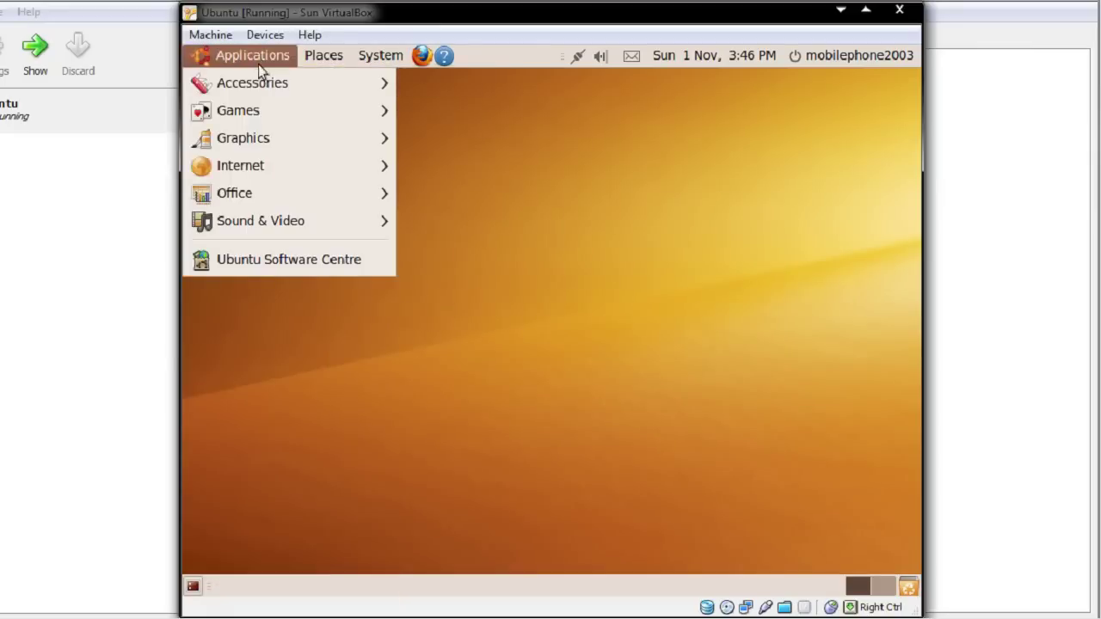
{"action": "mouse_move", "coordinate": [263, 81]}
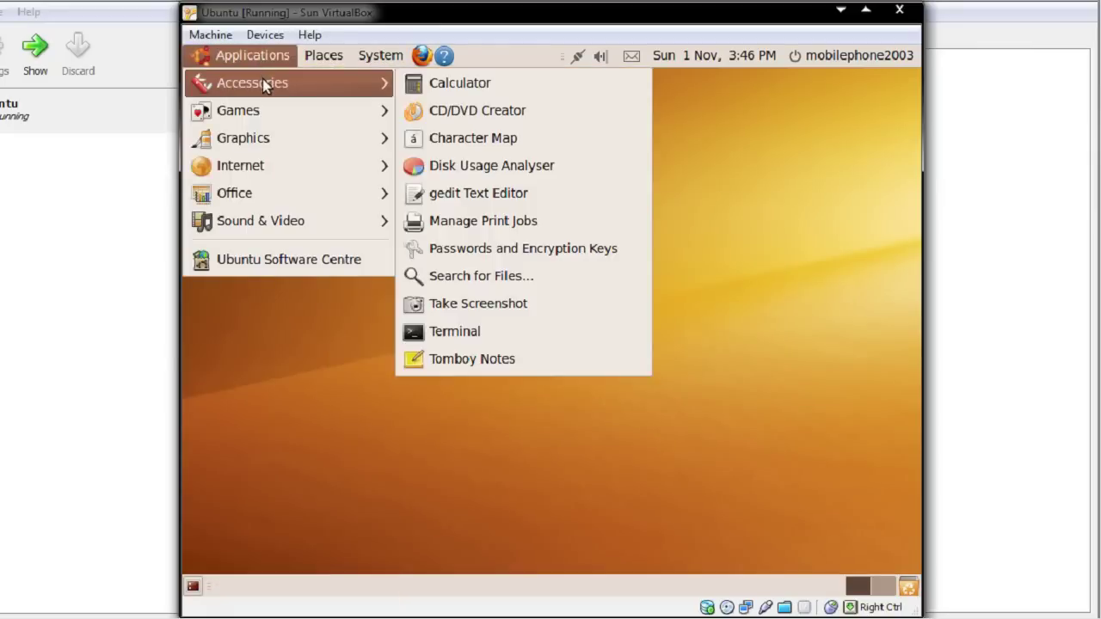
{"action": "left_click", "coordinate": [527, 334]}
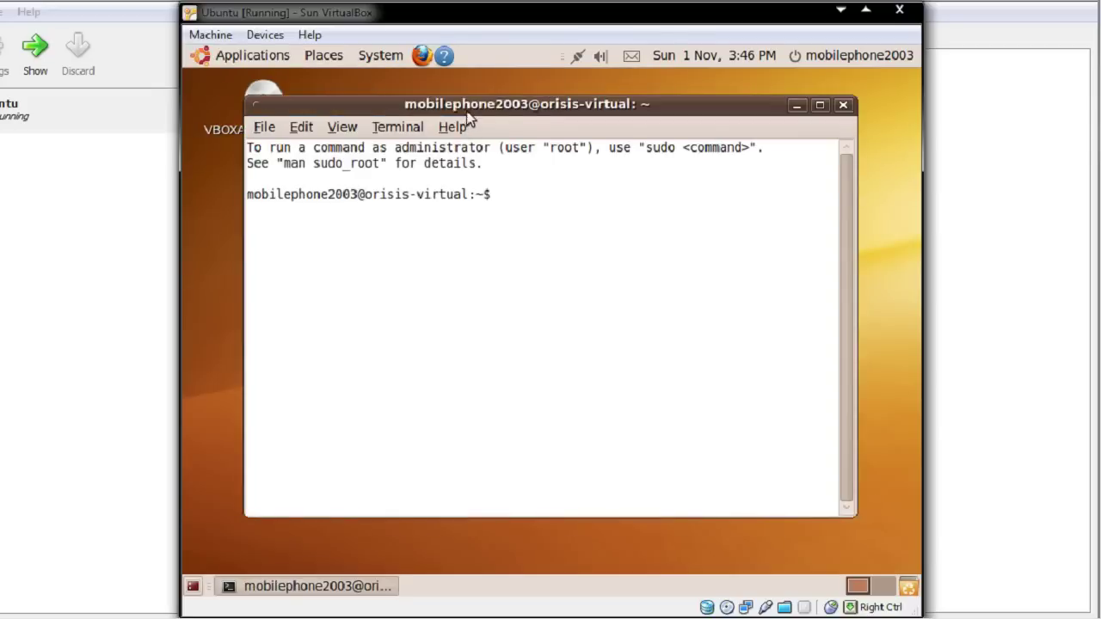
{"action": "left_click_drag", "start_coordinate": [467, 106], "coordinate": [494, 106]}
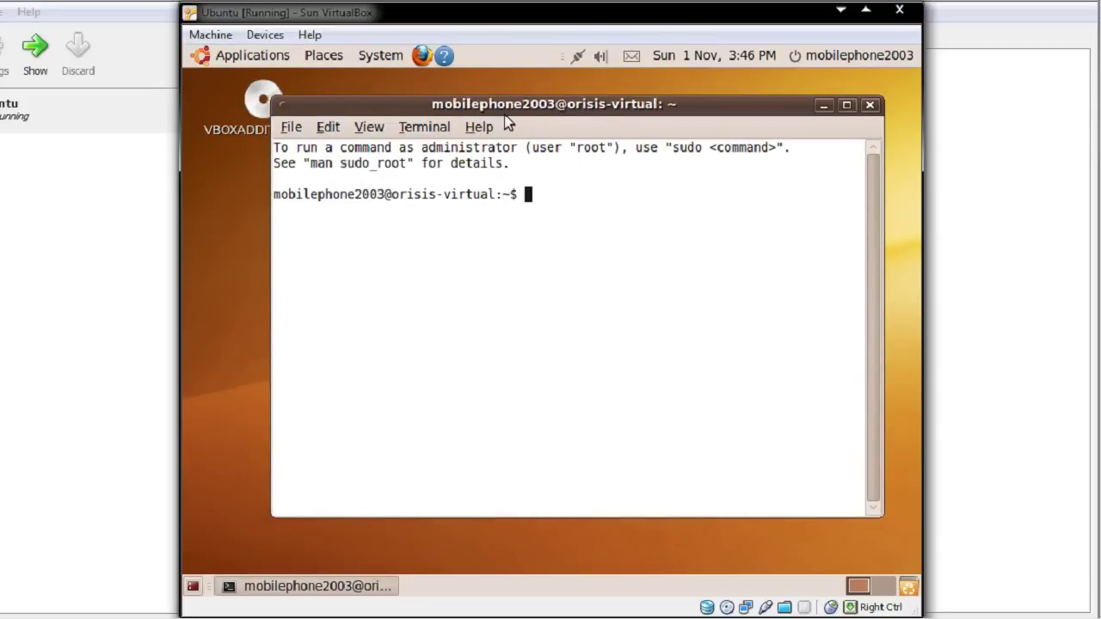
Go up to the root directory, enter /cdrom and list the Guest Additions disc files
{"action": "type", "text": "cd .."}
{"action": "key", "text": "Return"}
{"action": "type", "text": "cd .."}
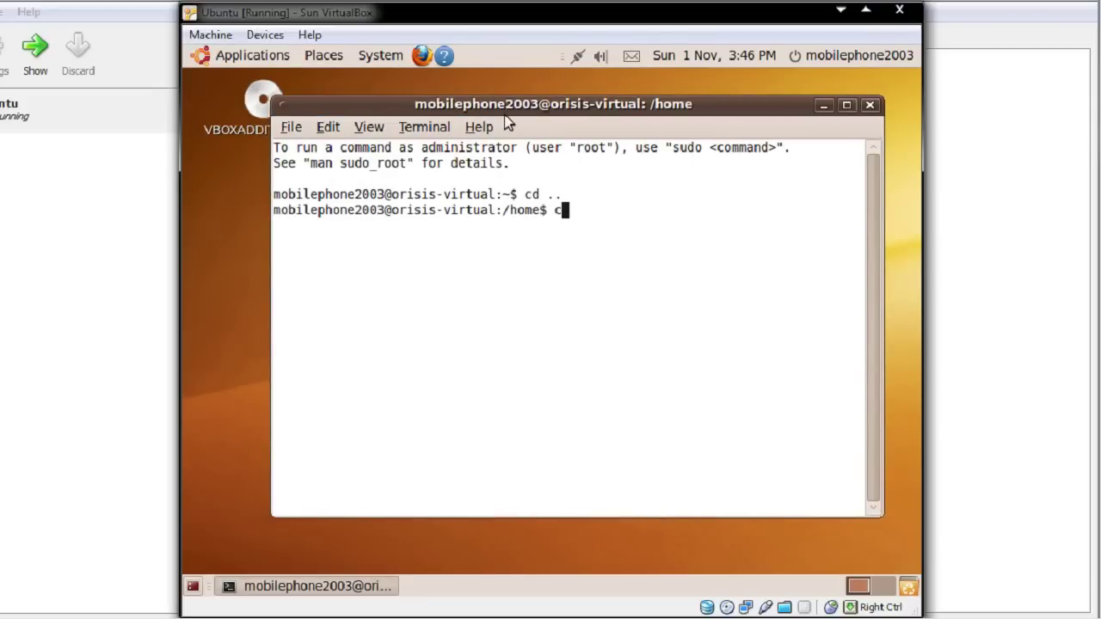
{"action": "key", "text": "Return"}
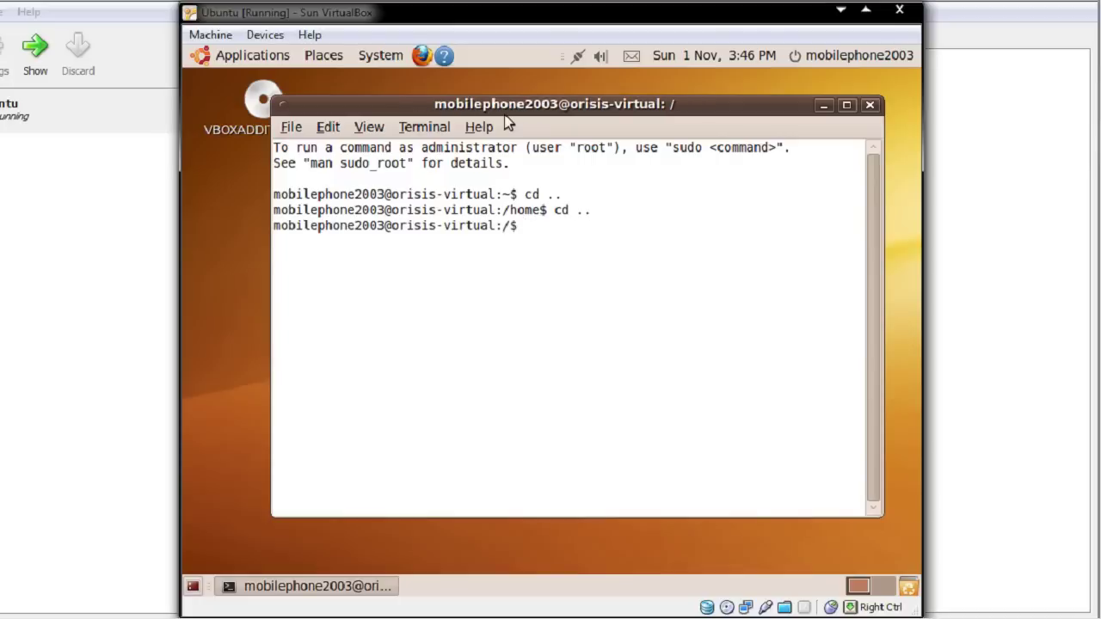
{"action": "type", "text": "ls"}
{"action": "key", "text": "Return"}
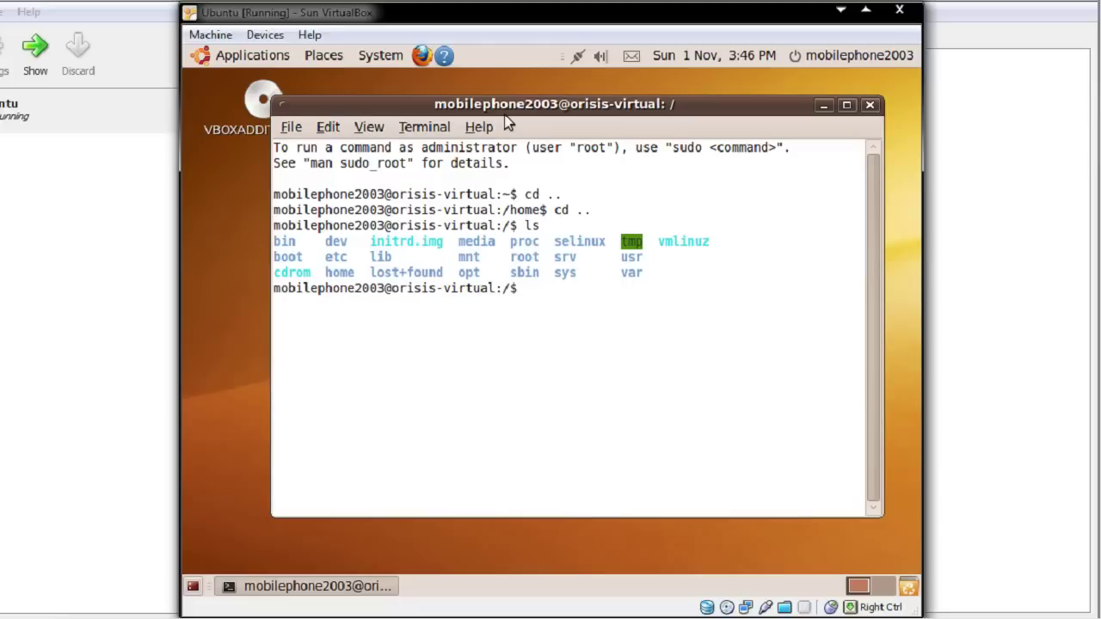
{"action": "type", "text": "cd cdrom"}
{"action": "key", "text": "Return"}
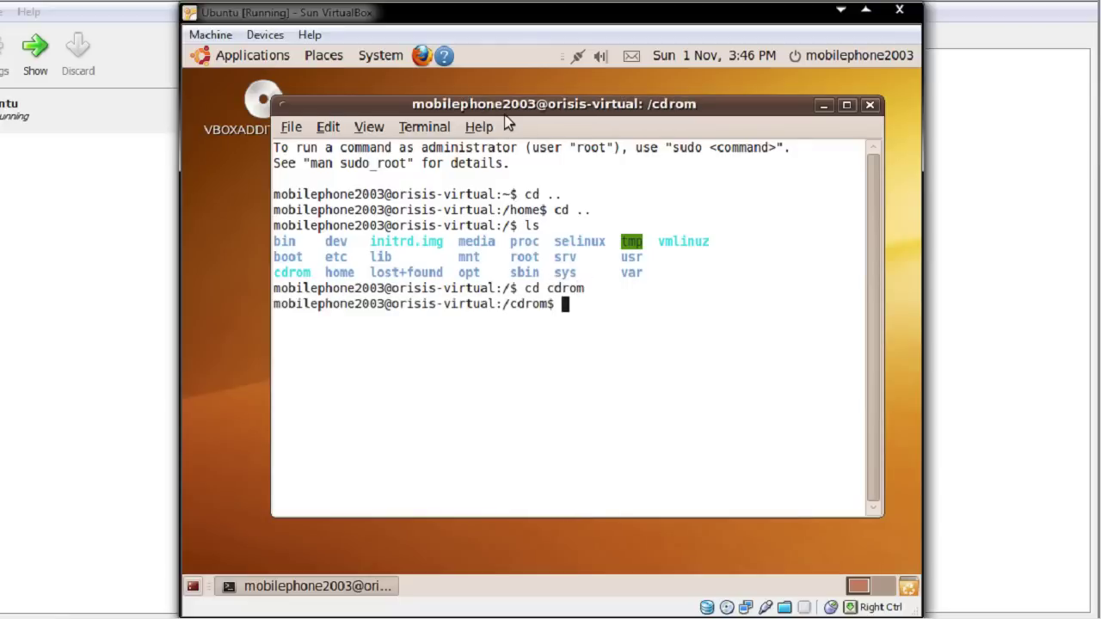
{"action": "type", "text": "dir"}
{"action": "key", "text": "Return"}
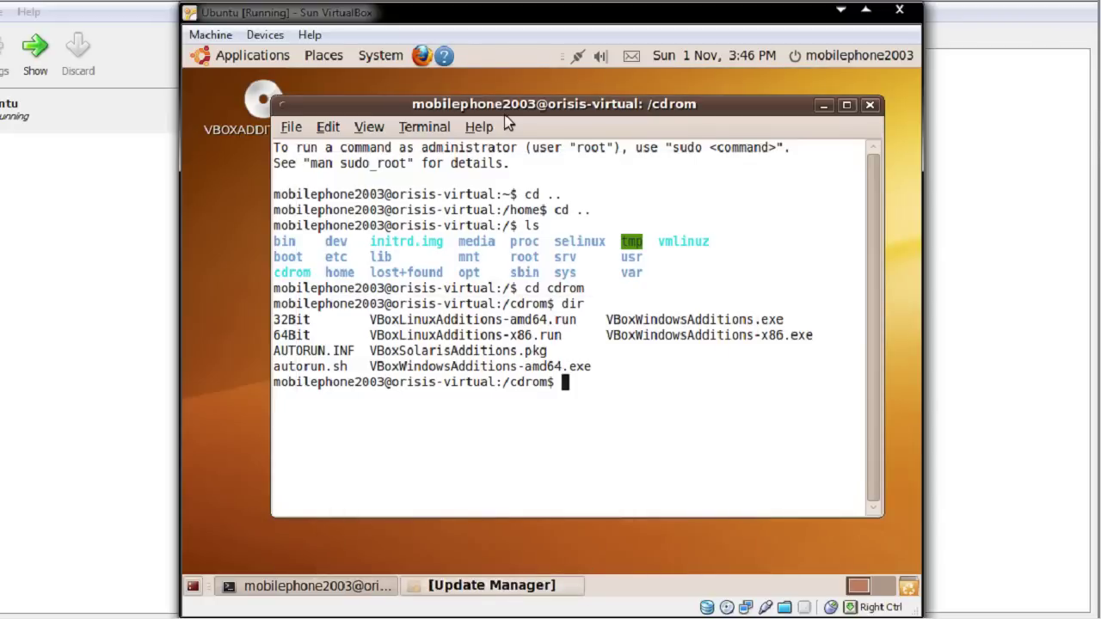
Run sudo sh VBoxLinuxAdditions-x86.run and enter the administrator password
{"action": "type", "text": "sudo sh"}
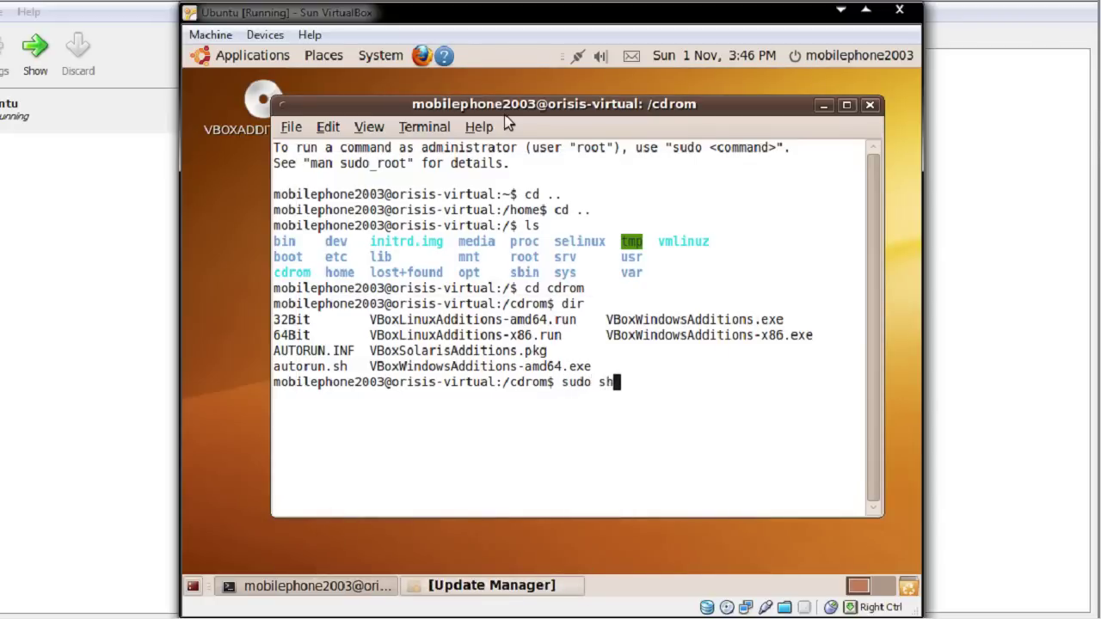
{"action": "type", "text": " VBoxLu"}
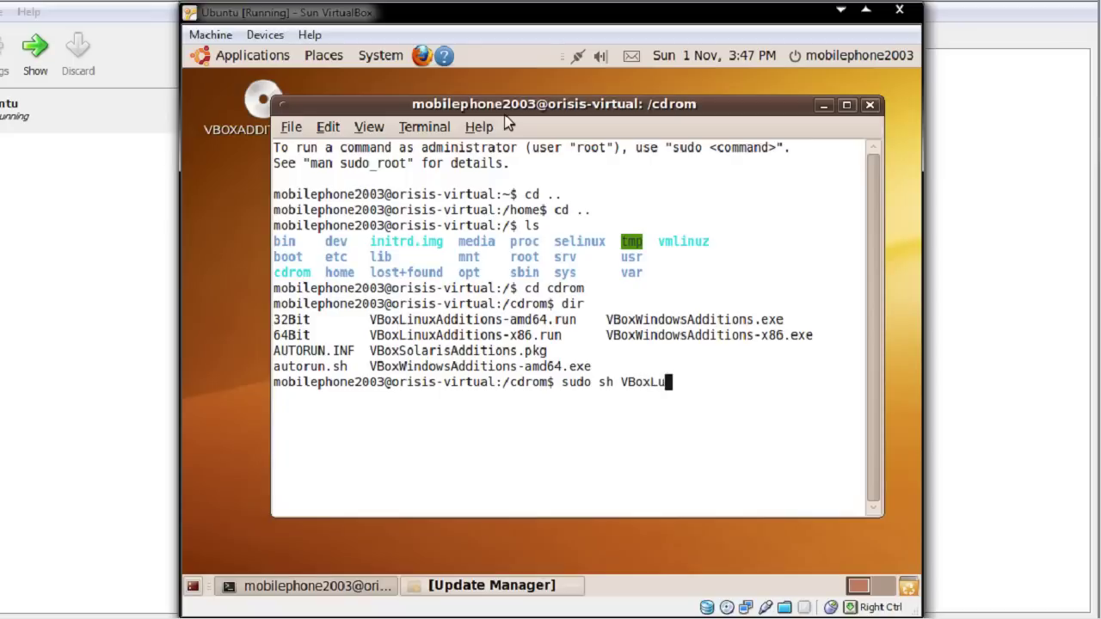
{"action": "key", "text": "BackSpace"}
{"action": "type", "text": "in"}
{"action": "key", "text": "Tab"}
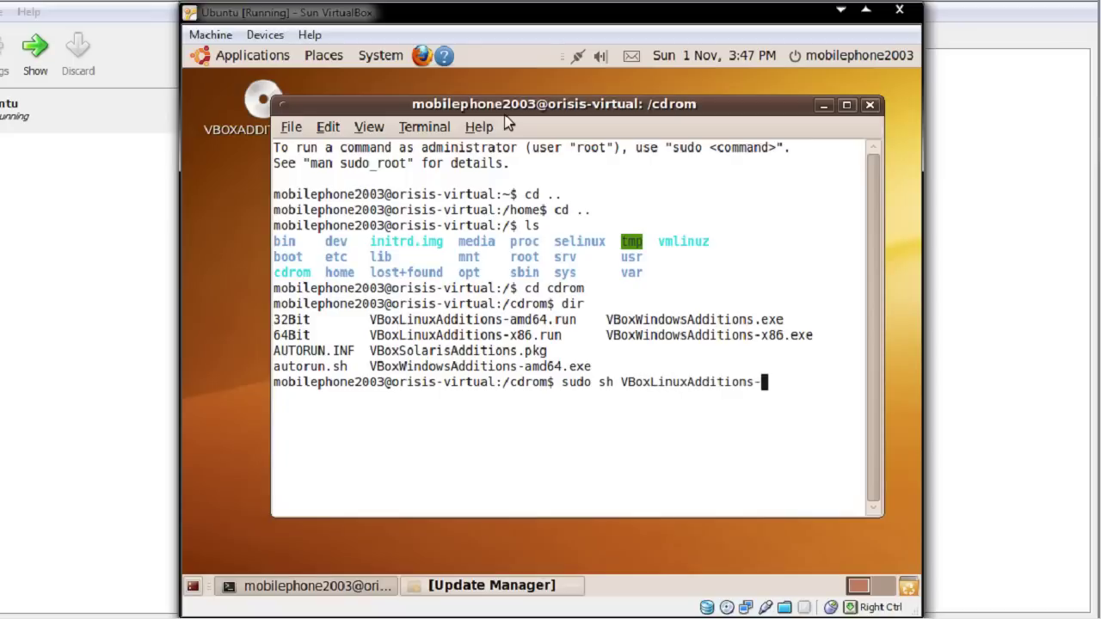
{"action": "type", "text": "x86.run"}
{"action": "key", "text": "Return"}
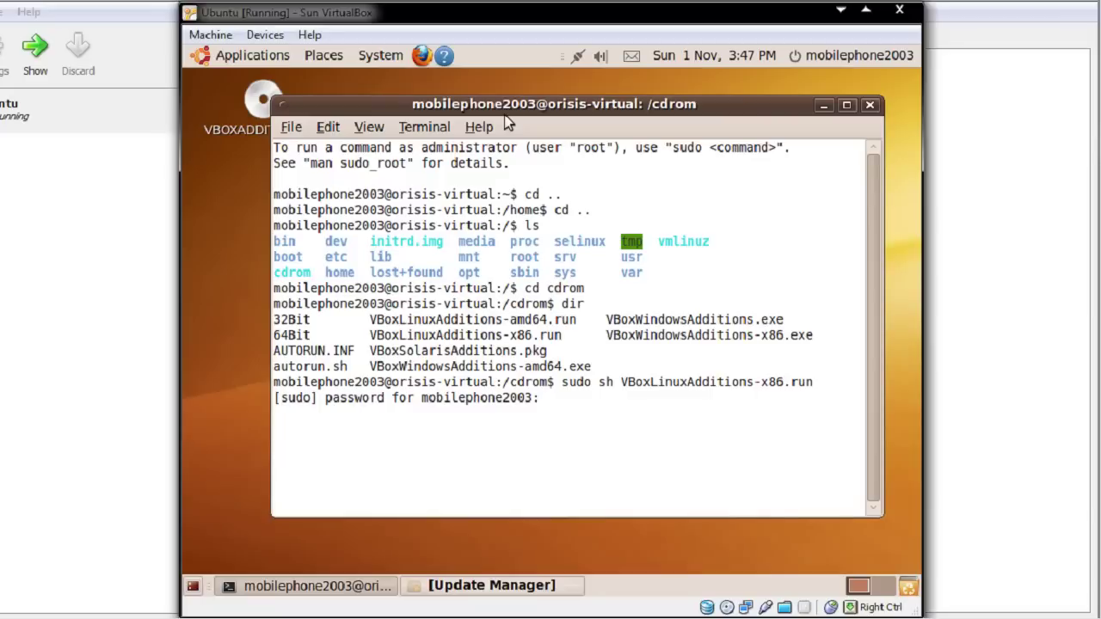
{"action": "key", "text": "Return"}
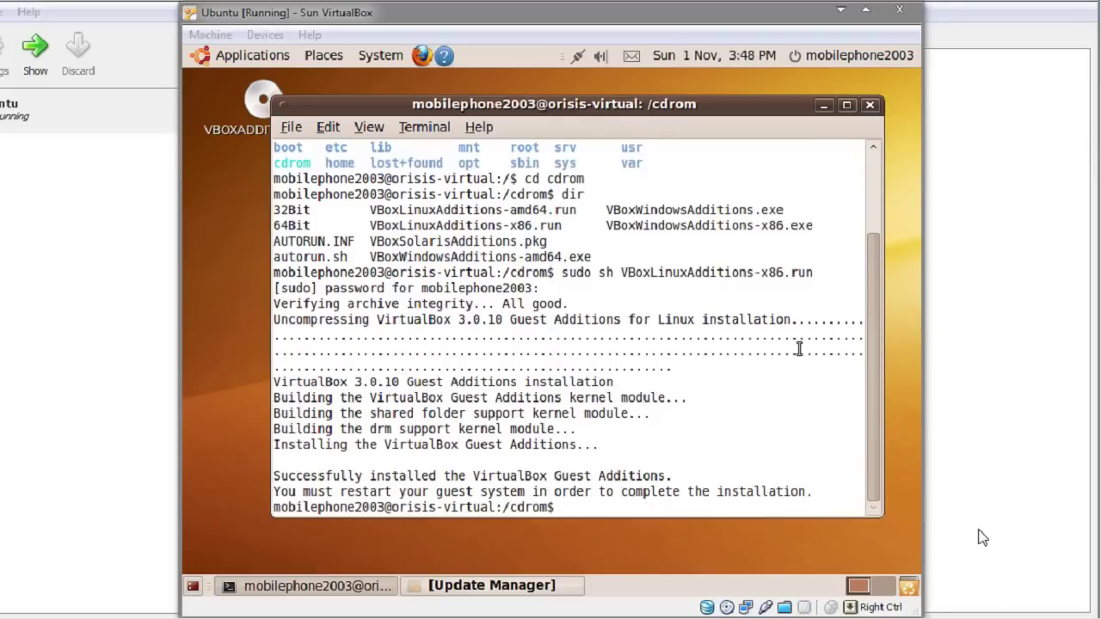
Restart the Ubuntu guest from the top-panel session menu and confirm the restart
{"action": "left_click", "coordinate": [789, 473]}
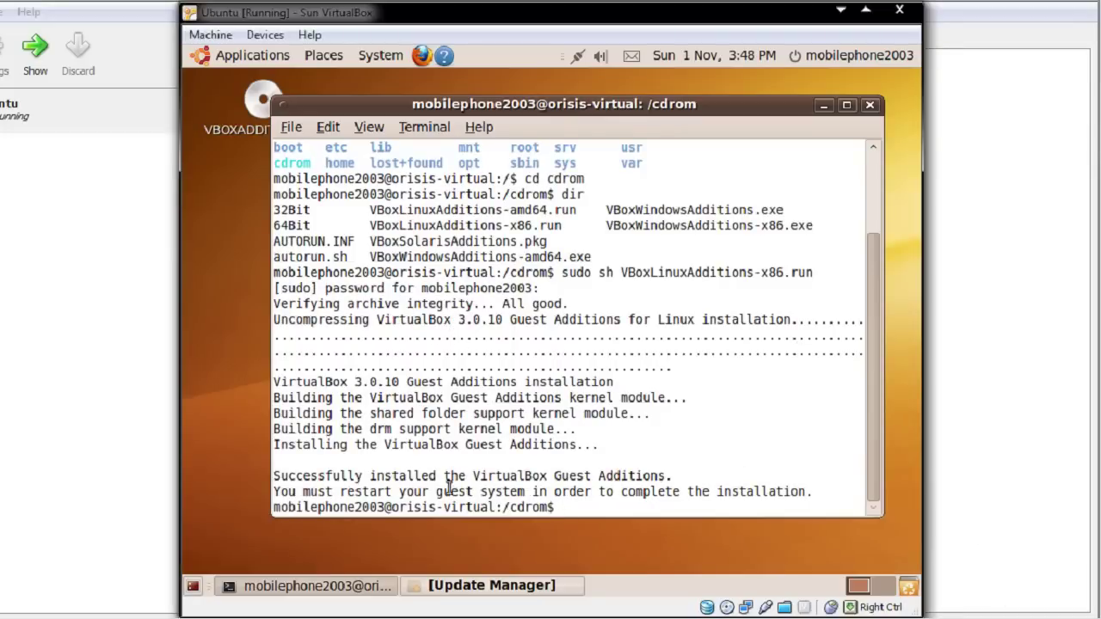
{"action": "left_click", "coordinate": [216, 57]}
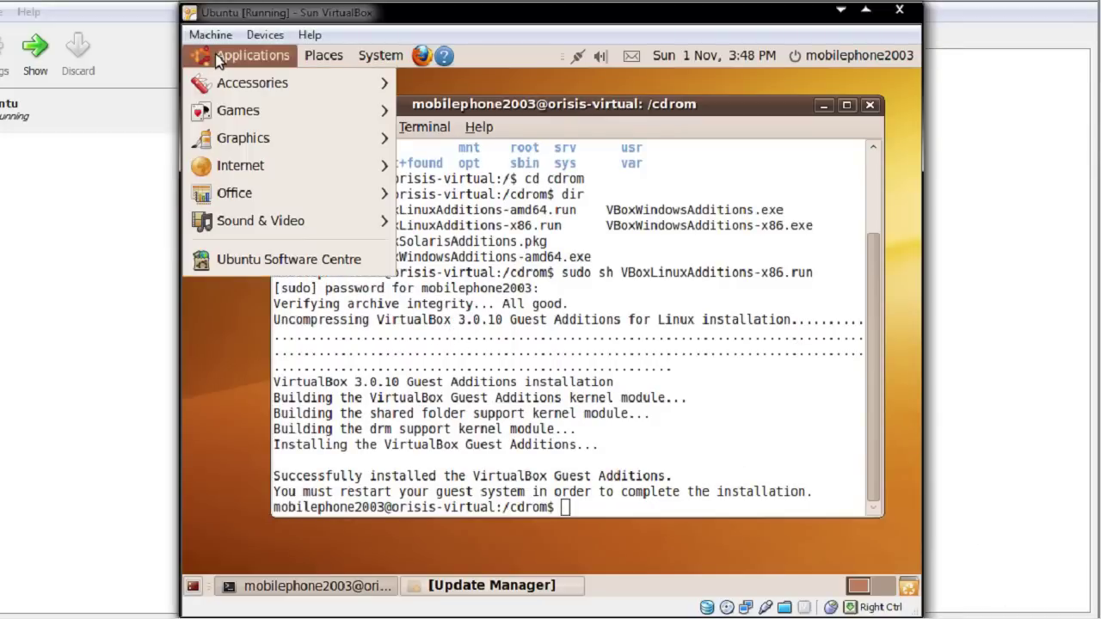
{"action": "left_click", "coordinate": [838, 53]}
{"action": "left_click", "coordinate": [835, 56]}
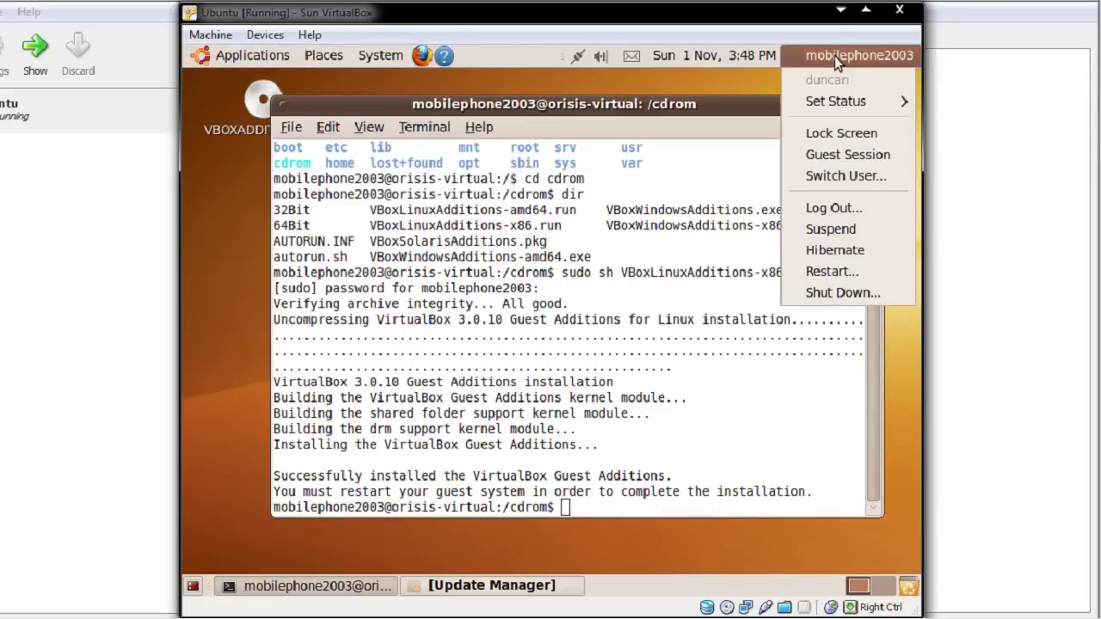
{"action": "left_click", "coordinate": [844, 273]}
{"action": "left_click", "coordinate": [659, 372]}
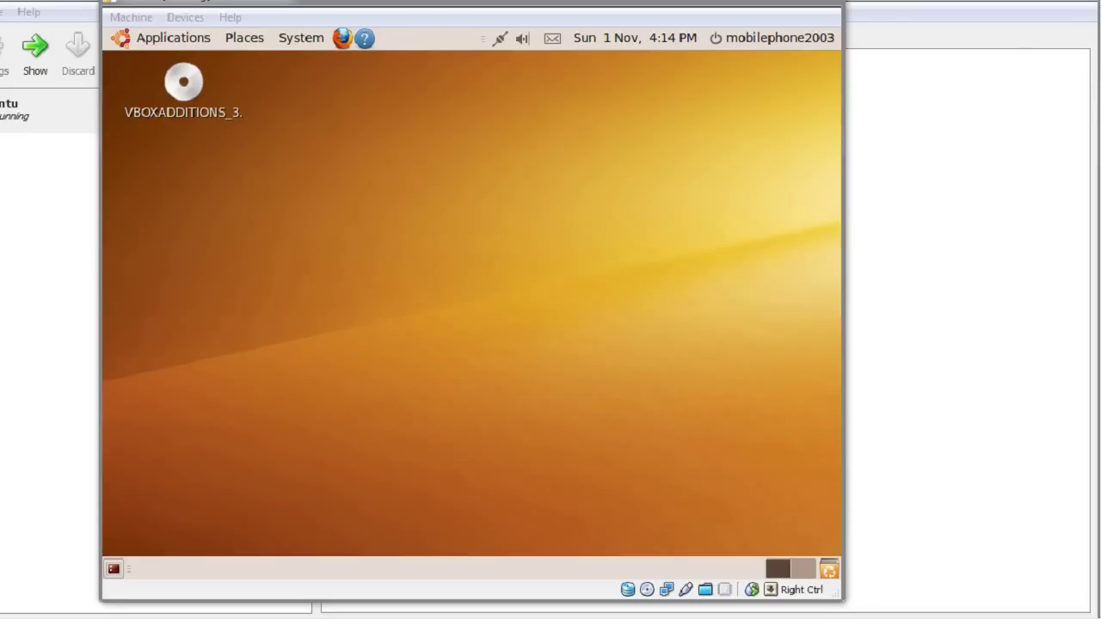
{"action": "left_click", "coordinate": [135, 17]}
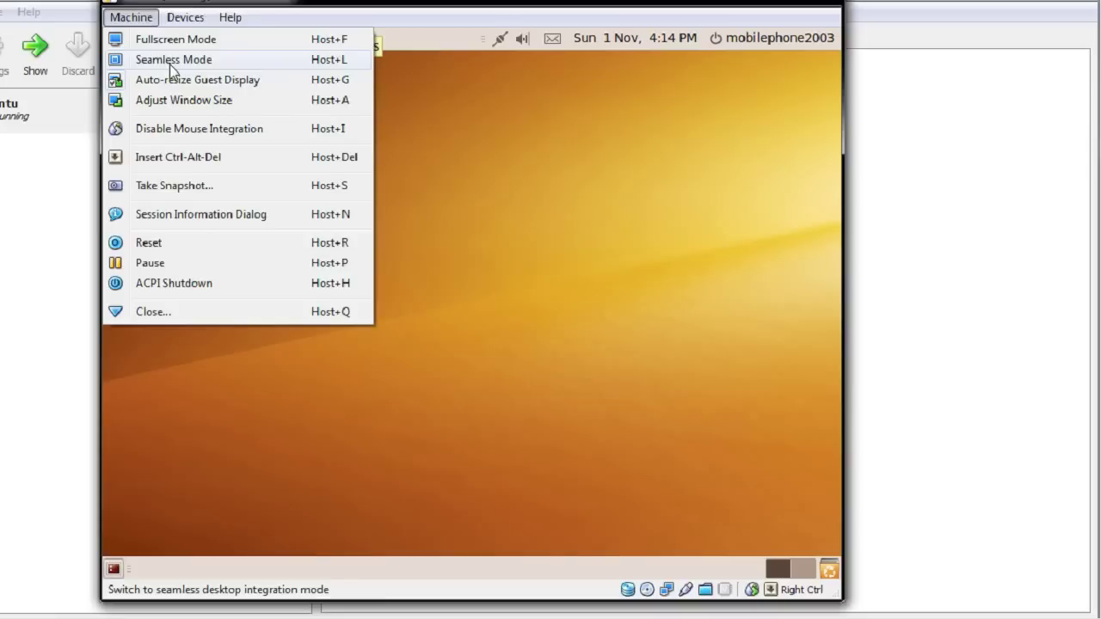
{"action": "left_click", "coordinate": [549, 189]}
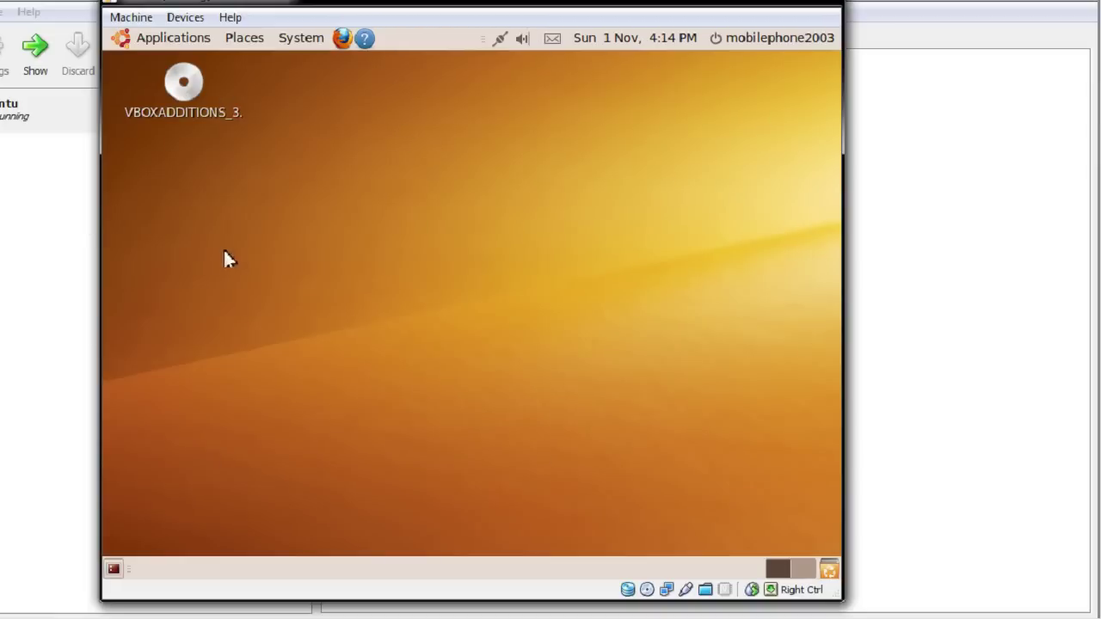
{"action": "left_click", "coordinate": [166, 40]}
Browse the panel menus: Places, network status, volume slider, messaging options and calendar
{"action": "left_click", "coordinate": [244, 38]}
{"action": "left_click", "coordinate": [288, 38]}
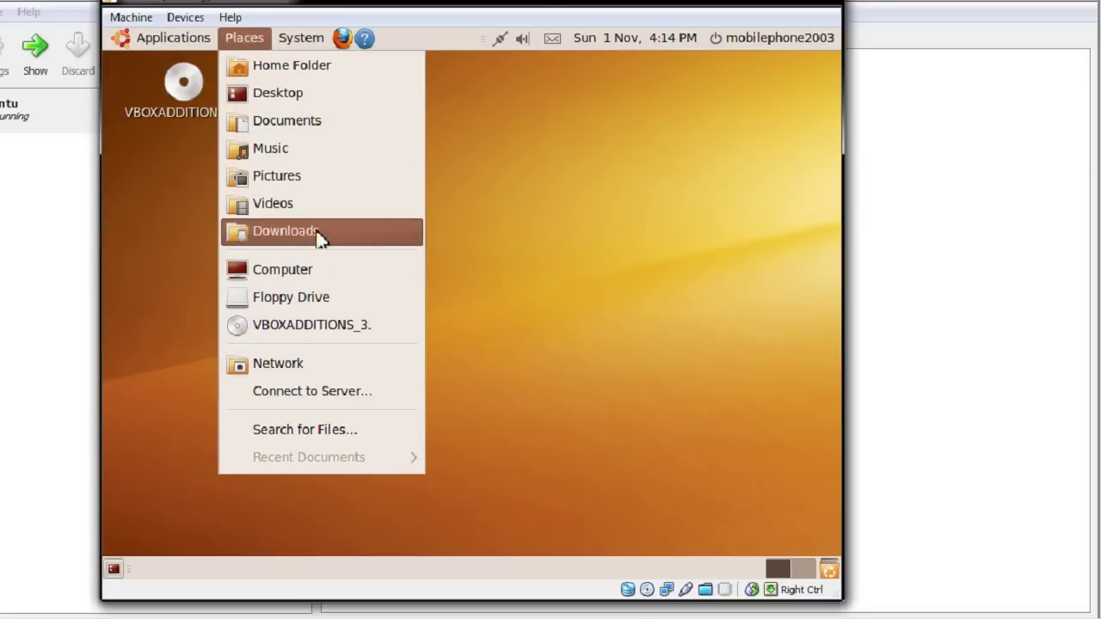
{"action": "left_click", "coordinate": [518, 219]}
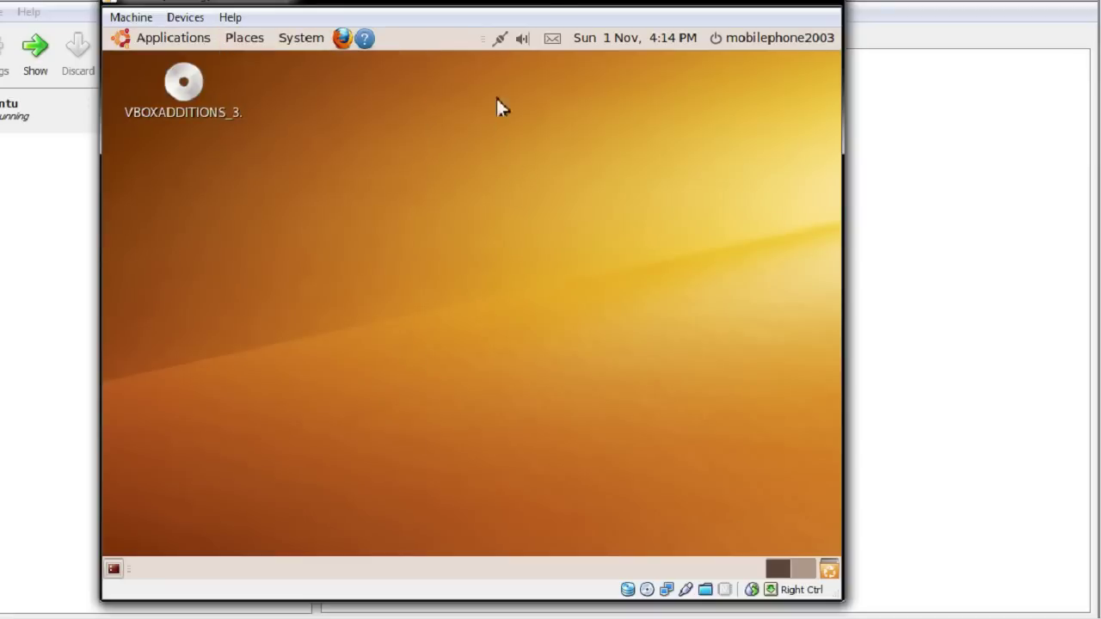
{"action": "left_click", "coordinate": [503, 41]}
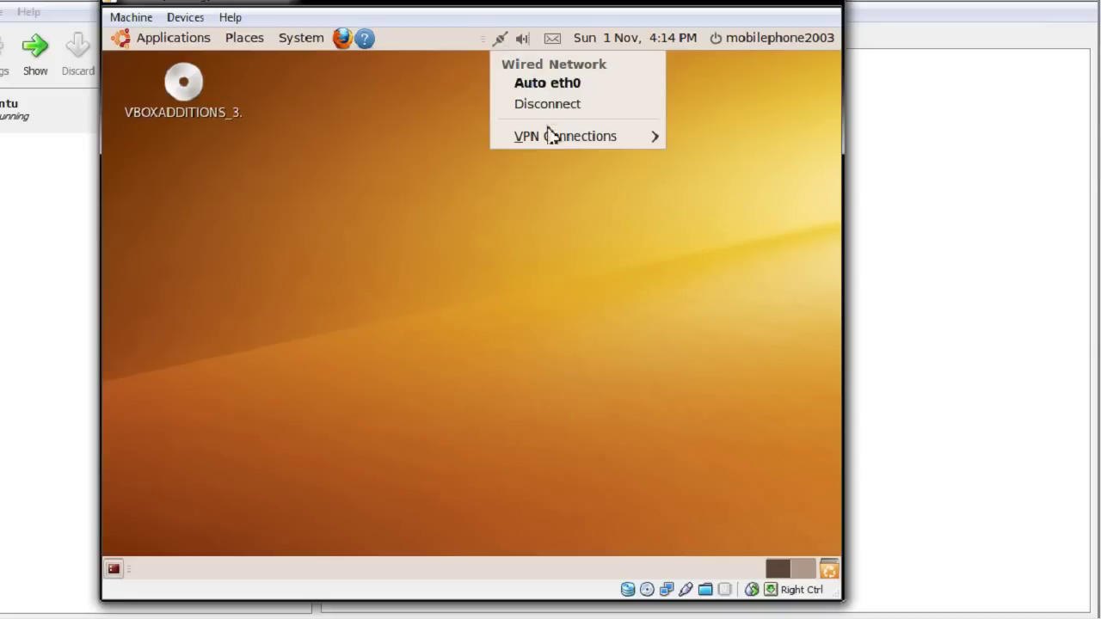
{"action": "left_click", "coordinate": [526, 40]}
{"action": "left_click", "coordinate": [523, 39]}
{"action": "left_click", "coordinate": [555, 40]}
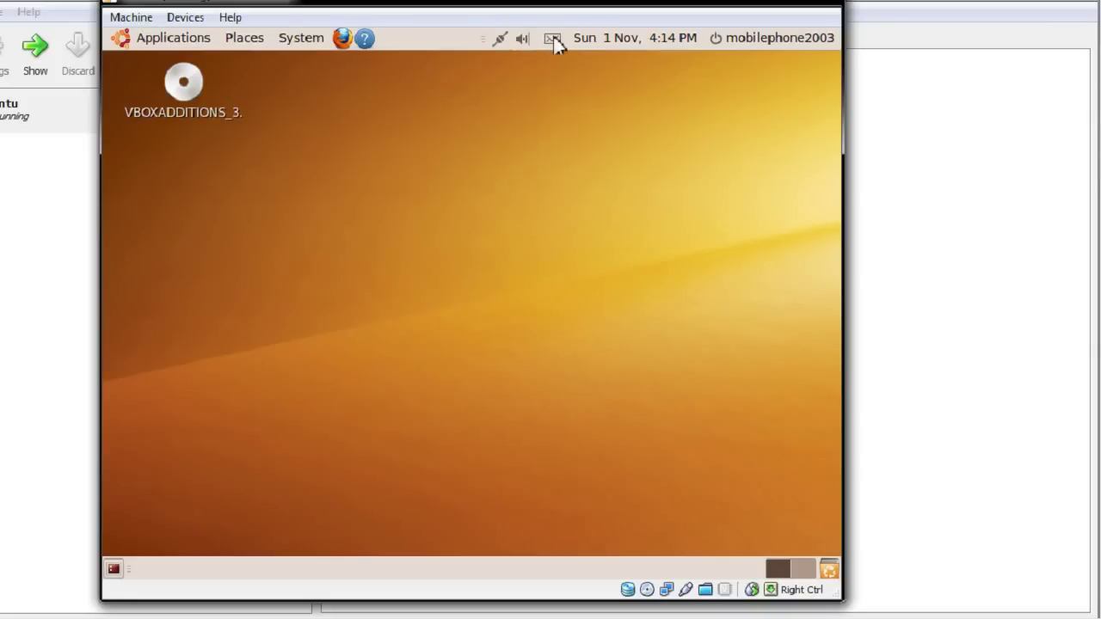
{"action": "left_click", "coordinate": [555, 41]}
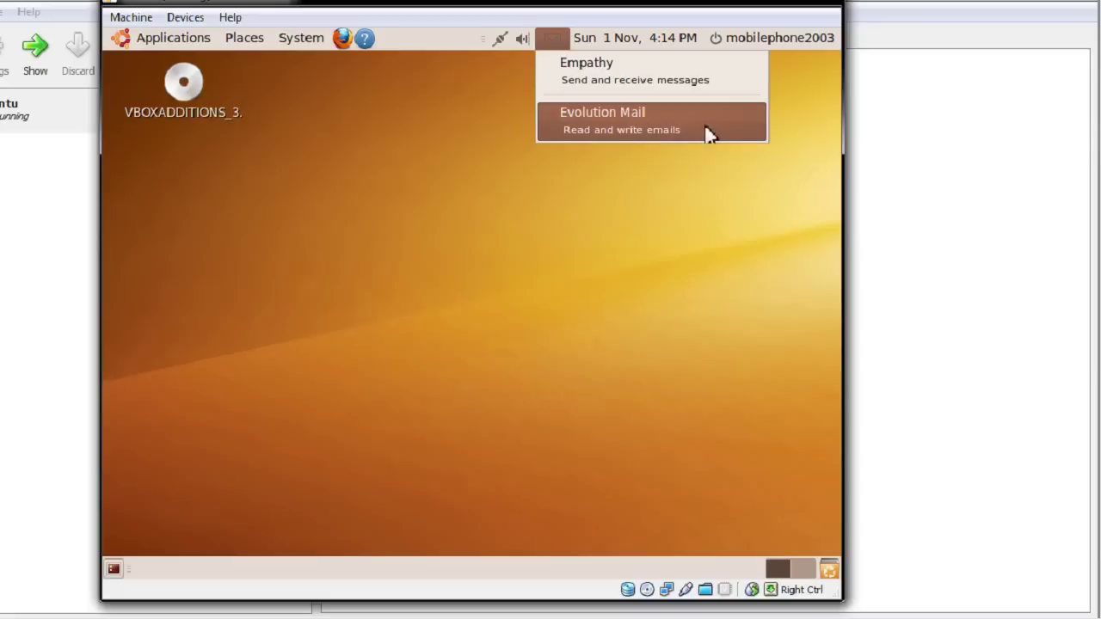
{"action": "left_click", "coordinate": [673, 228]}
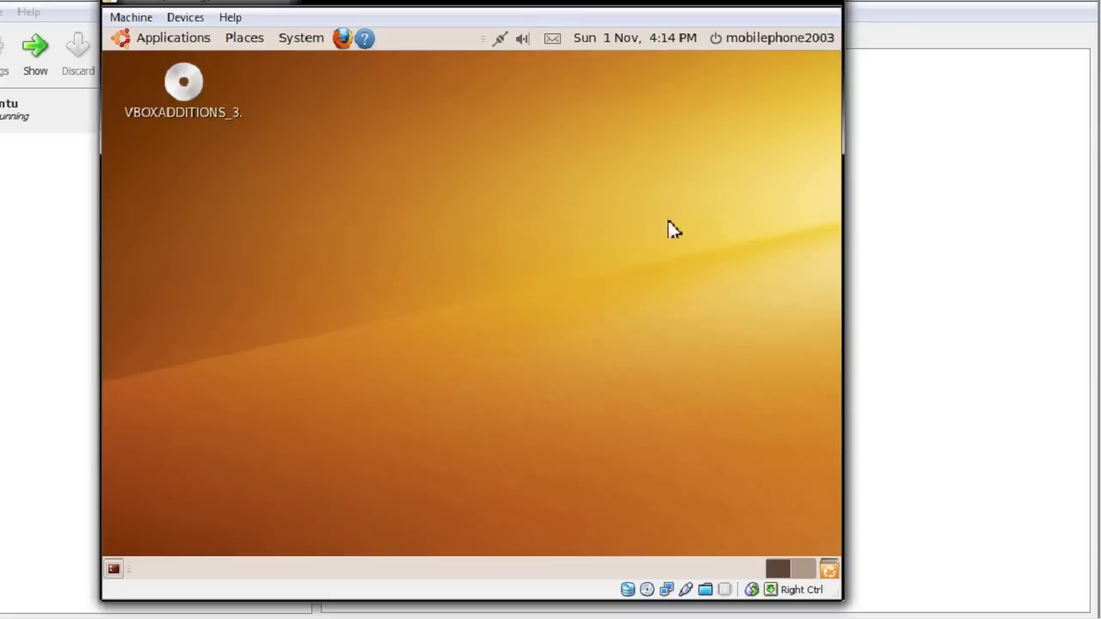
{"action": "left_click", "coordinate": [640, 40]}
{"action": "left_click", "coordinate": [643, 43]}
Show the Applications > Internet list with Empathy, Evolution Mail, Firefox and Ubuntu One
{"action": "left_click", "coordinate": [173, 43]}
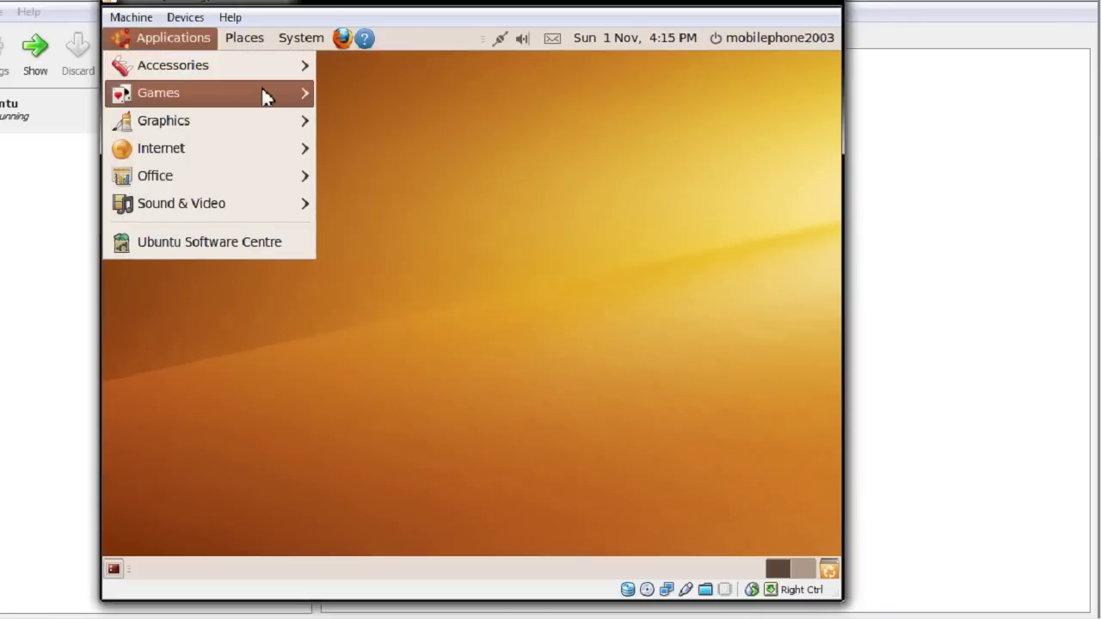
{"action": "mouse_move", "coordinate": [263, 94]}
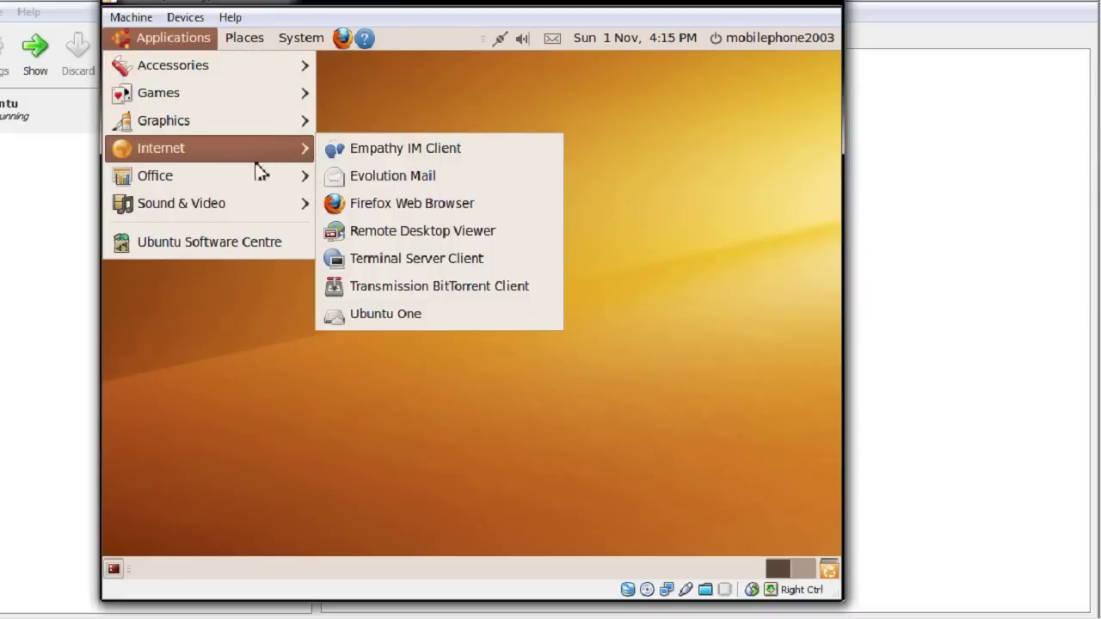
{"action": "mouse_move", "coordinate": [239, 183]}
{"action": "mouse_move", "coordinate": [232, 156]}
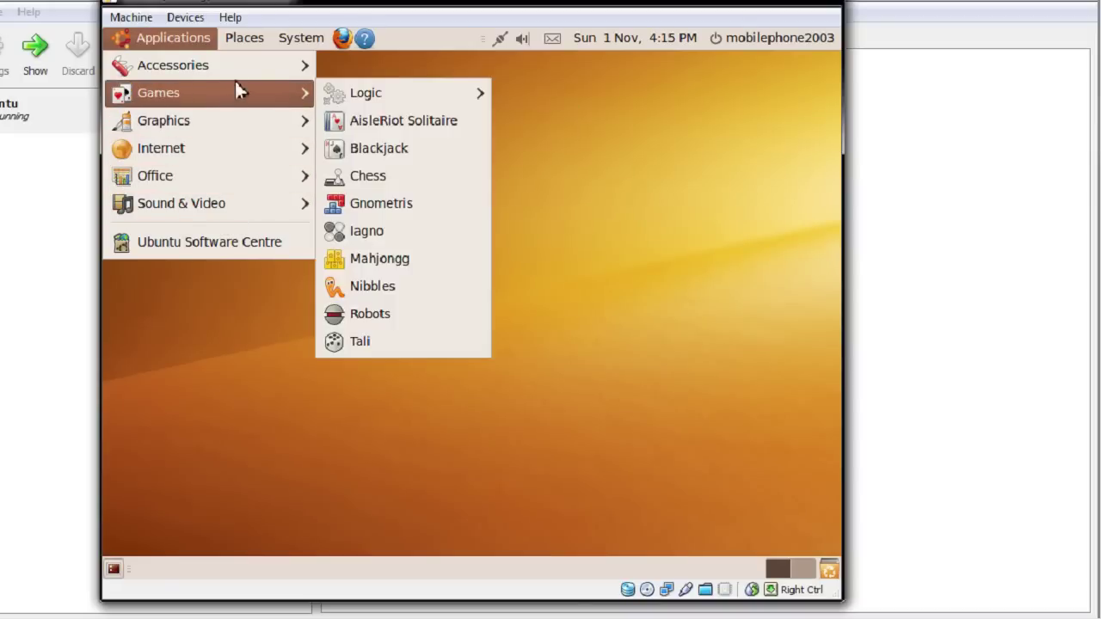
{"action": "mouse_move", "coordinate": [243, 77]}
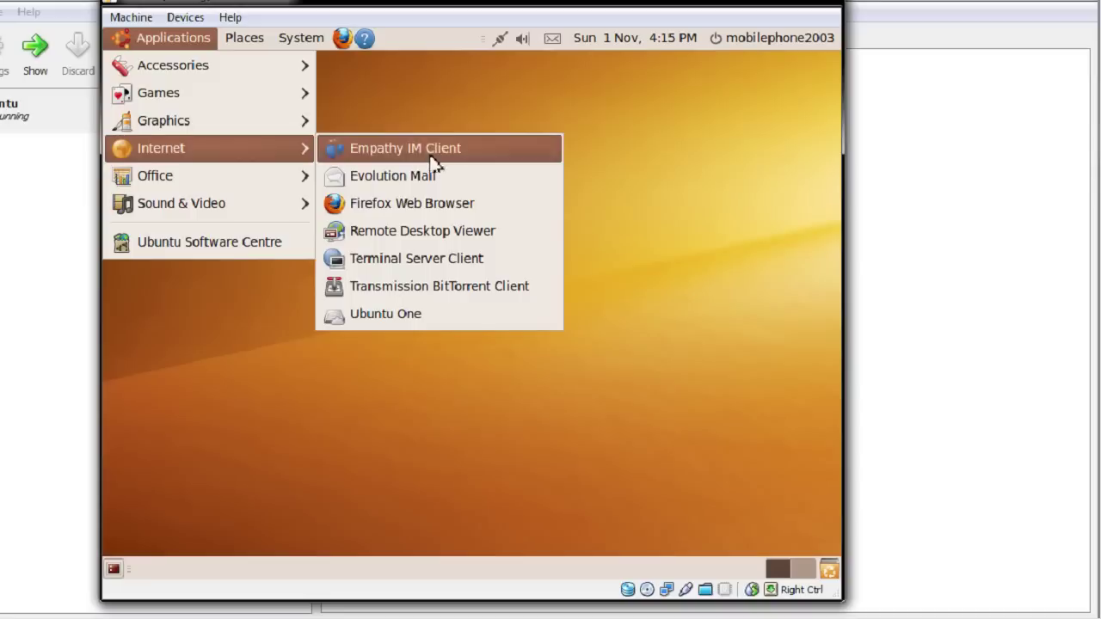
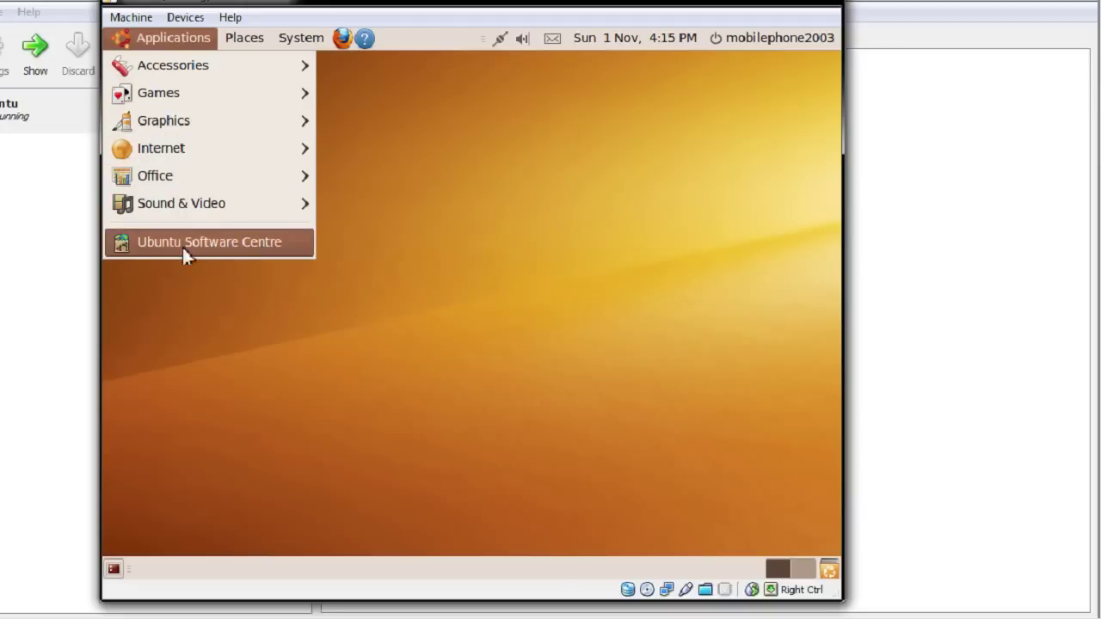
Launch Ubuntu Software Centre, briefly checking System > Administration before returning to its window
{"action": "left_click", "coordinate": [235, 246]}
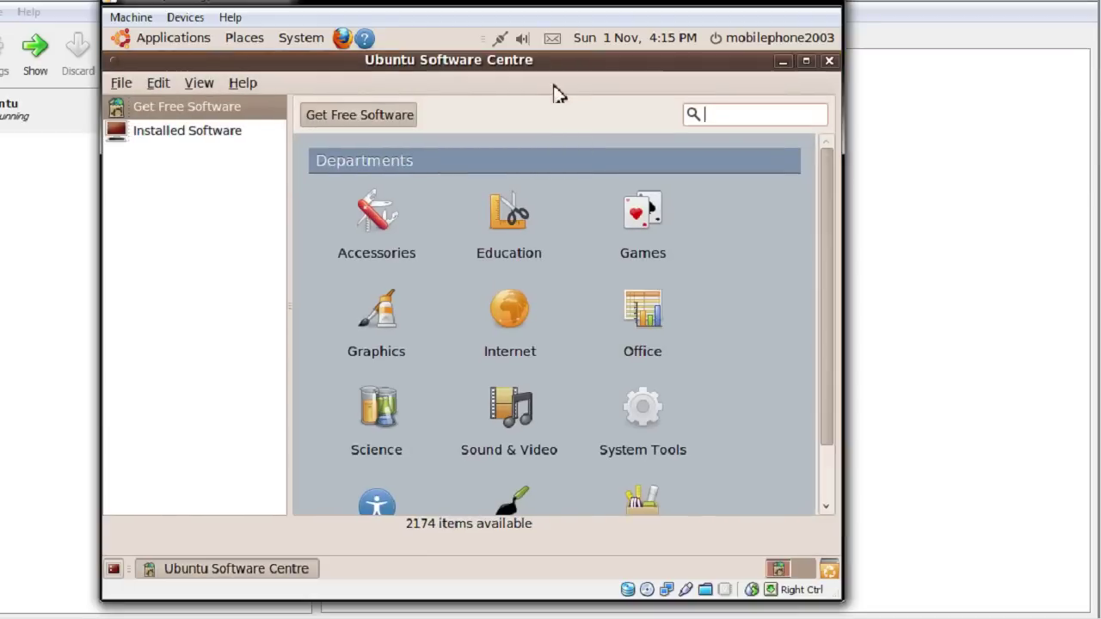
{"action": "left_click", "coordinate": [305, 40]}
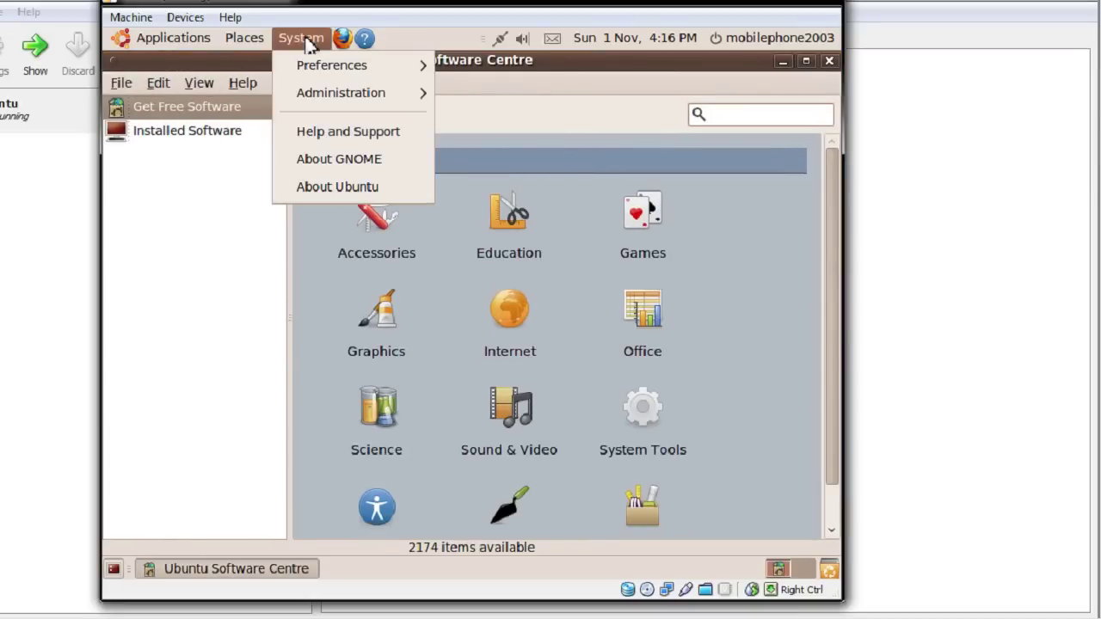
{"action": "mouse_move", "coordinate": [331, 98]}
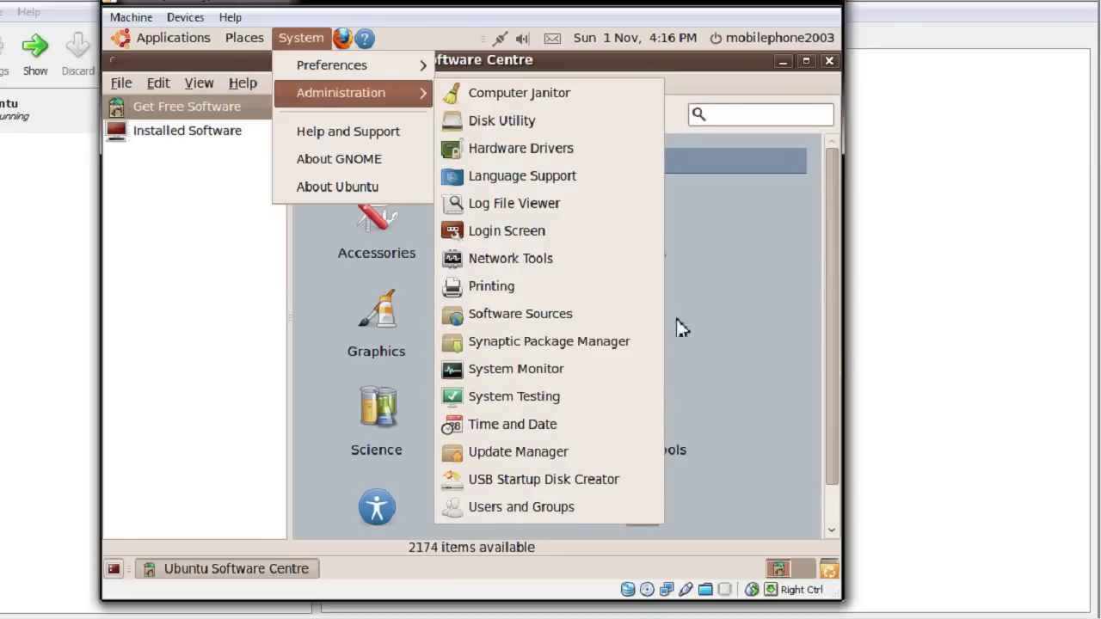
{"action": "left_click", "coordinate": [729, 314]}
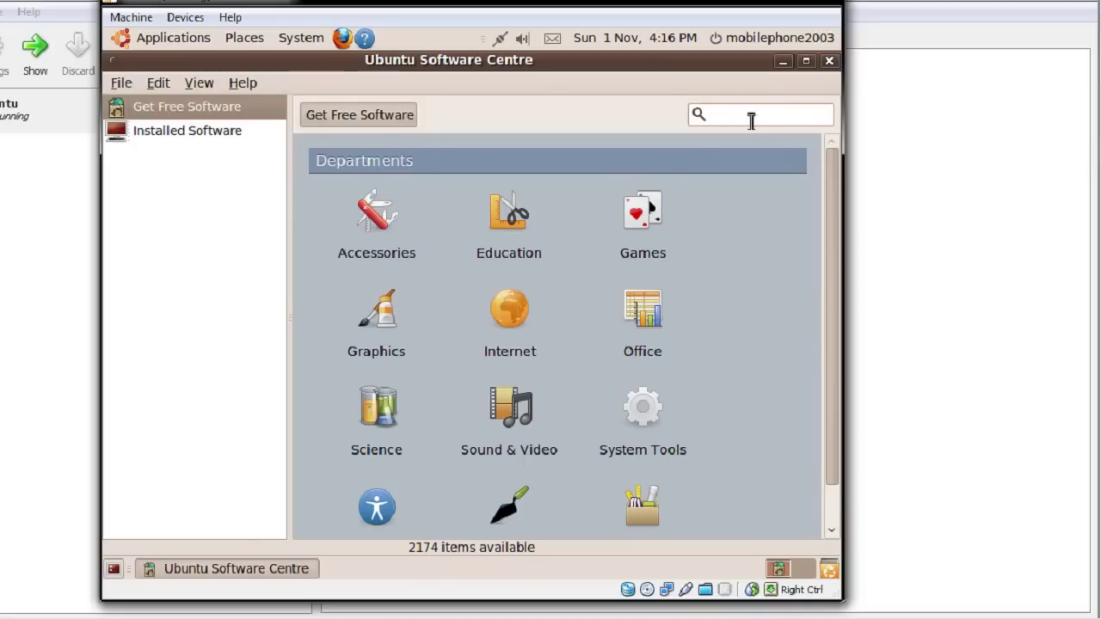
{"action": "type", "text": "Virtuak"}
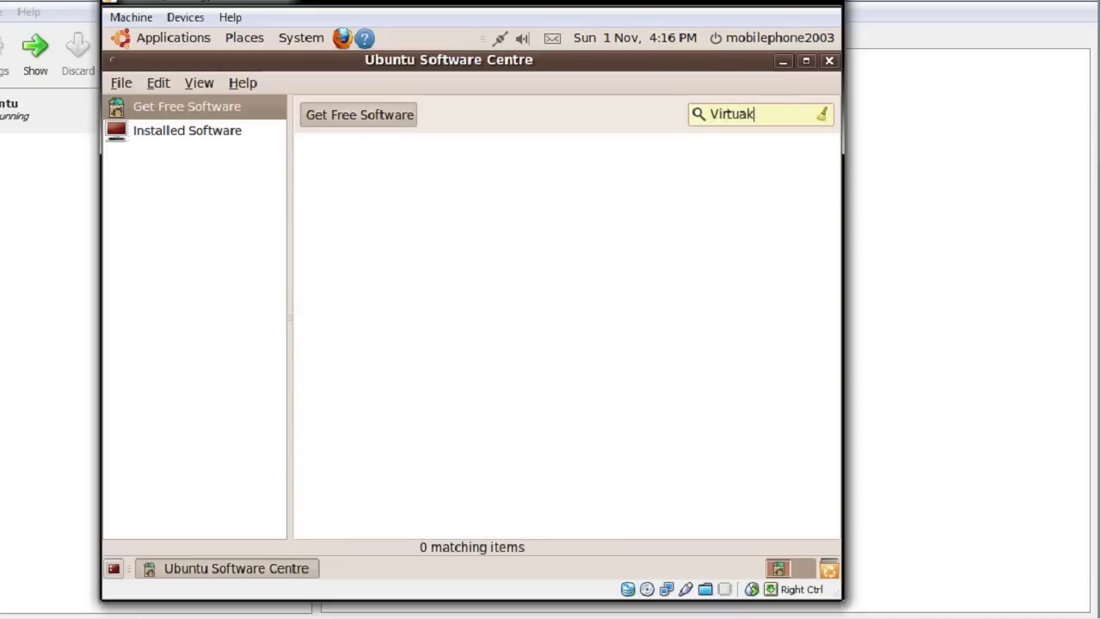
{"action": "key", "text": "BackSpace"}
{"action": "type", "text": "lbox"}
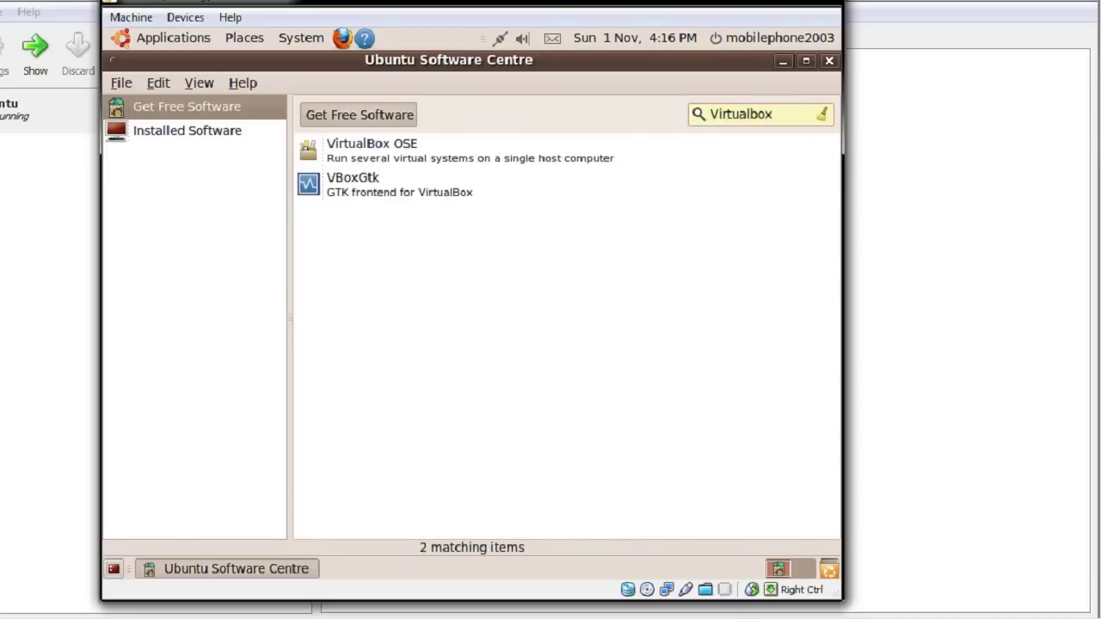
{"action": "key", "text": "BackSpace"}
{"action": "key", "text": "BackSpace"}
{"action": "key", "text": "BackSpace"}
{"action": "key", "text": "BackSpace"}
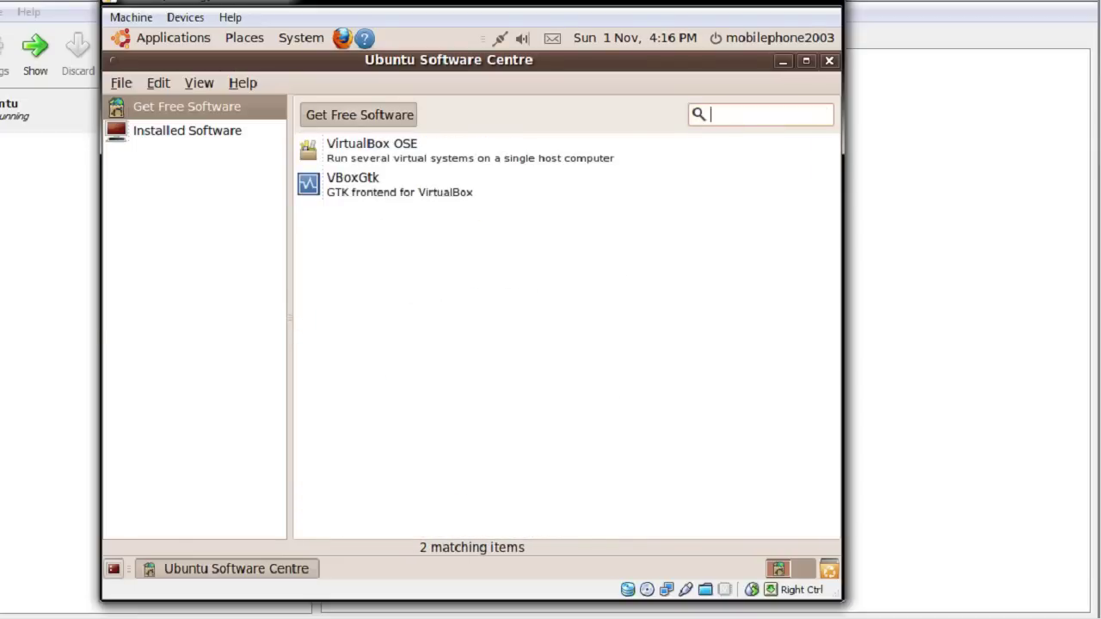
{"action": "type", "text": "Fllezi"}
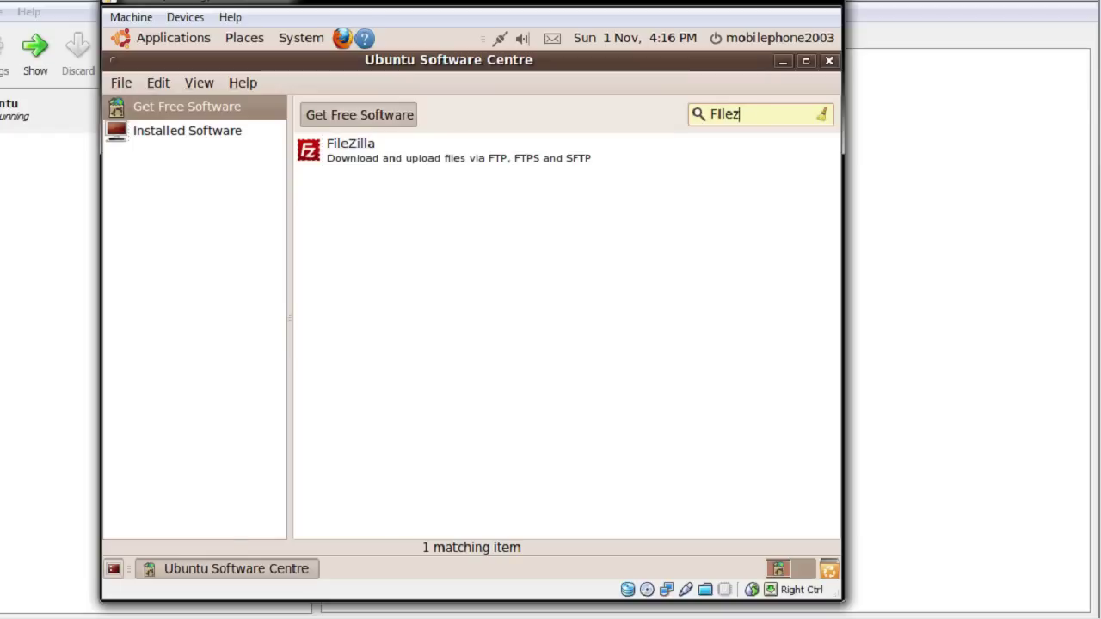
{"action": "key", "text": "BackSpace"}
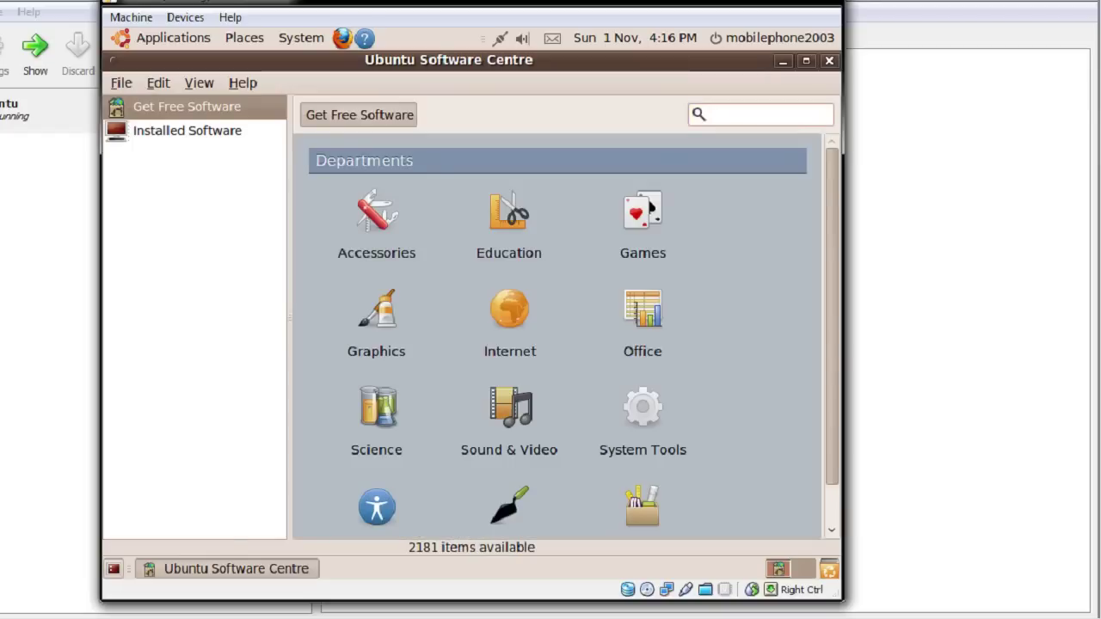
{"action": "type", "text": "Avan"}
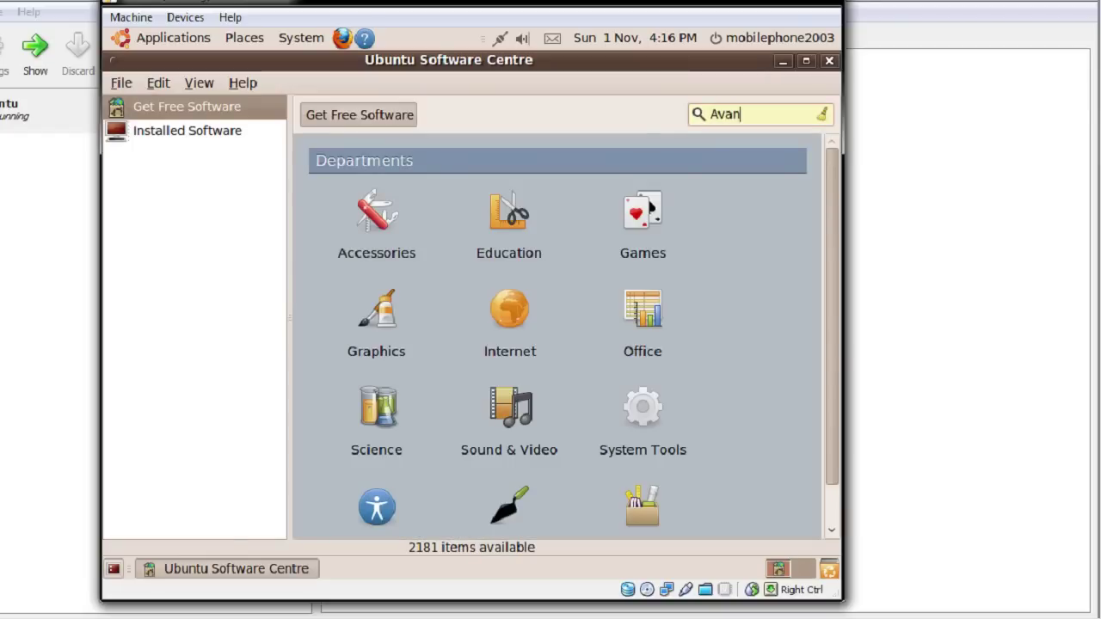
{"action": "type", "text": "t win"}
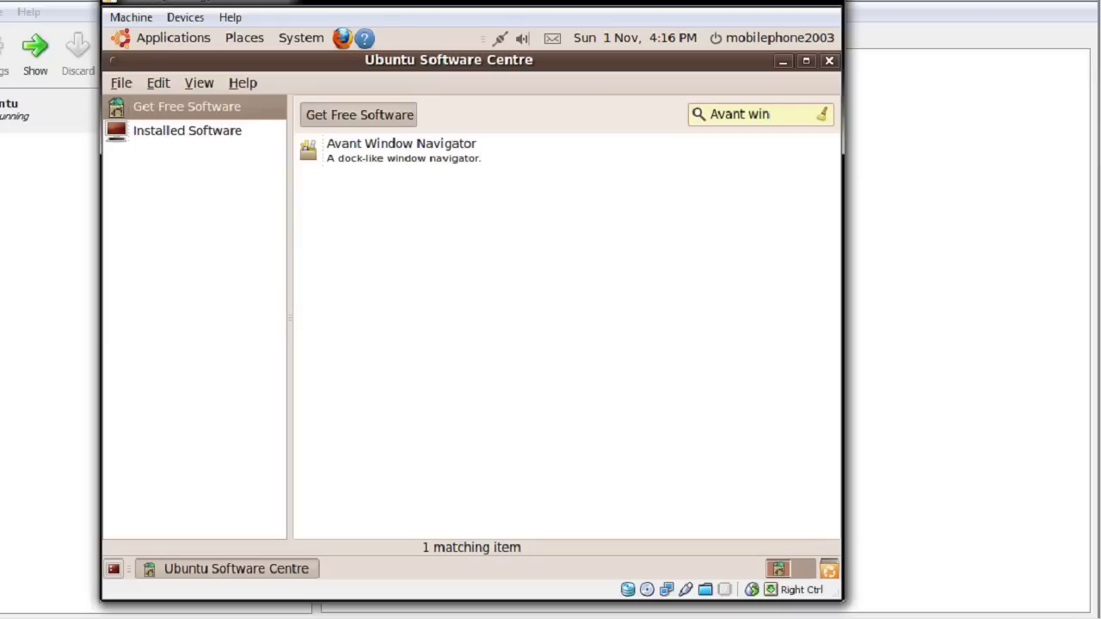
{"action": "key", "text": "BackSpace"}
{"action": "key", "text": "BackSpace"}
{"action": "key", "text": "BackSpace"}
{"action": "type", "text": "awn"}
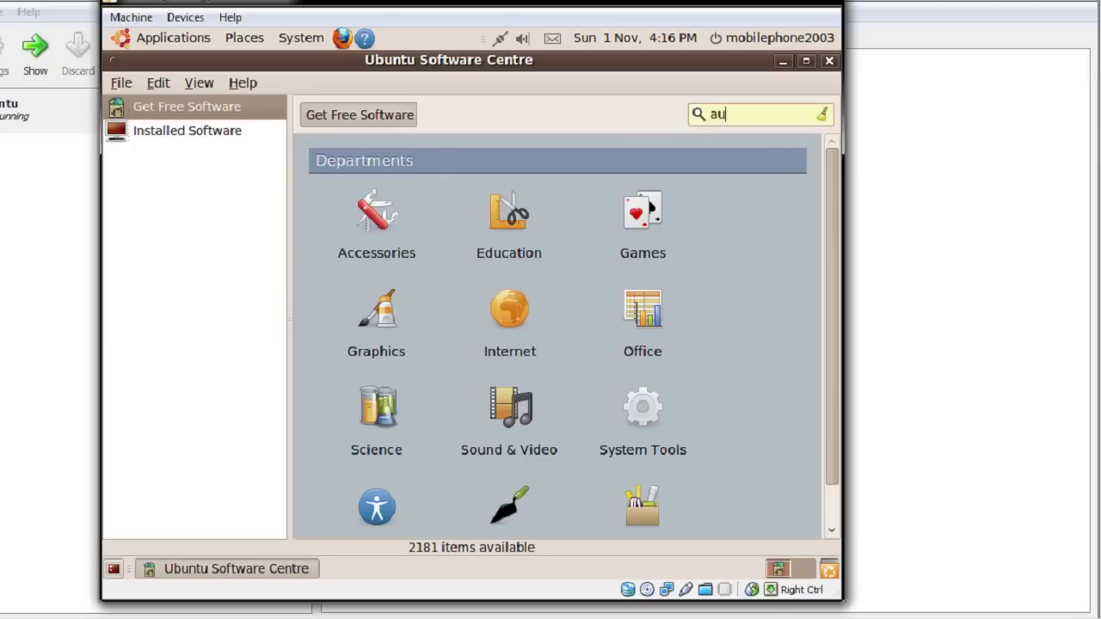
{"action": "key", "text": "BackSpace"}
{"action": "key", "text": "BackSpace"}
{"action": "key", "text": "BackSpace"}
{"action": "type", "text": "cairo"}
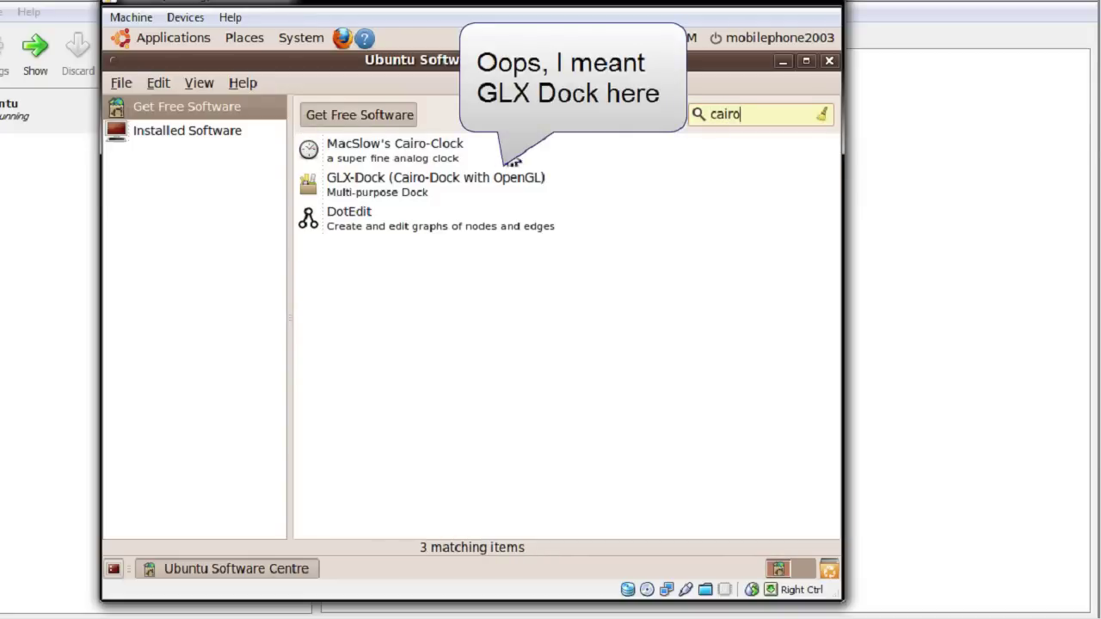
{"action": "left_click_drag", "start_coordinate": [744, 113], "coordinate": [707, 113]}
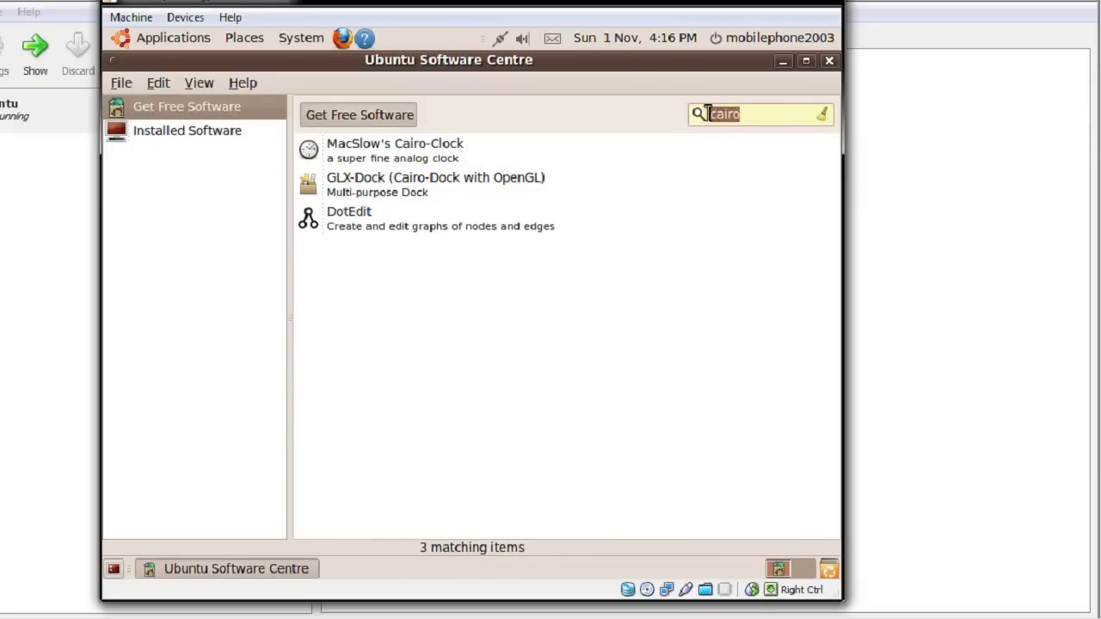
{"action": "key", "text": "BackSpace"}
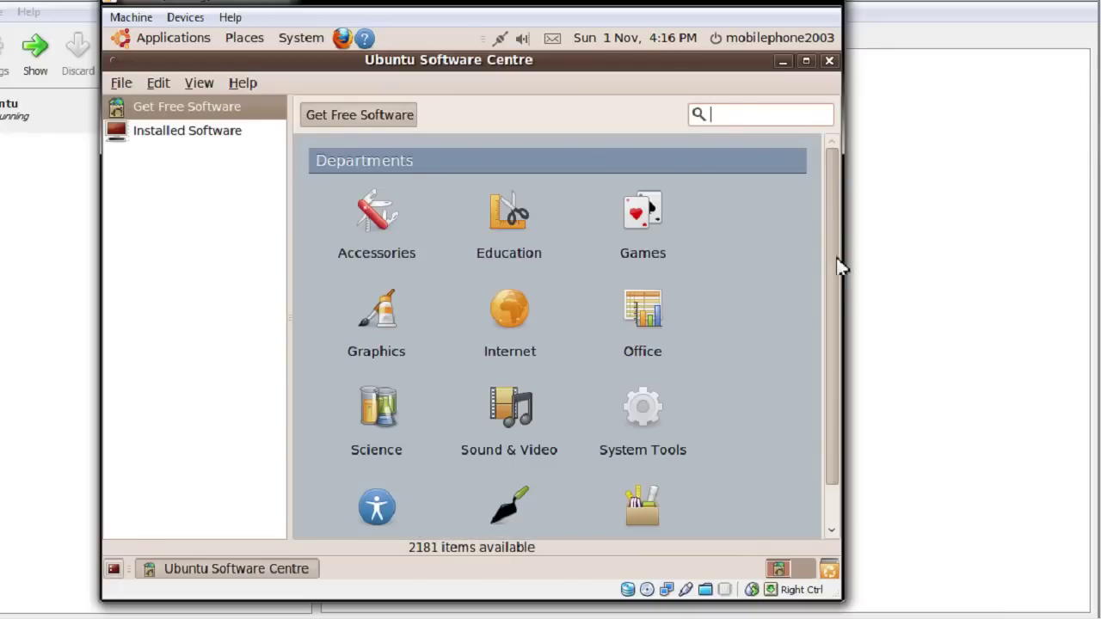
Open the Games department and scroll down through its list of games
{"action": "scroll", "coordinate": [836, 312], "scroll_direction": "down", "scroll_amount": 1}
{"action": "scroll", "coordinate": [835, 201], "scroll_direction": "up", "scroll_amount": 1}
{"action": "left_click", "coordinate": [645, 234]}
{"action": "left_click", "coordinate": [648, 237]}
{"action": "scroll", "coordinate": [602, 276], "scroll_direction": "down", "scroll_amount": 5}
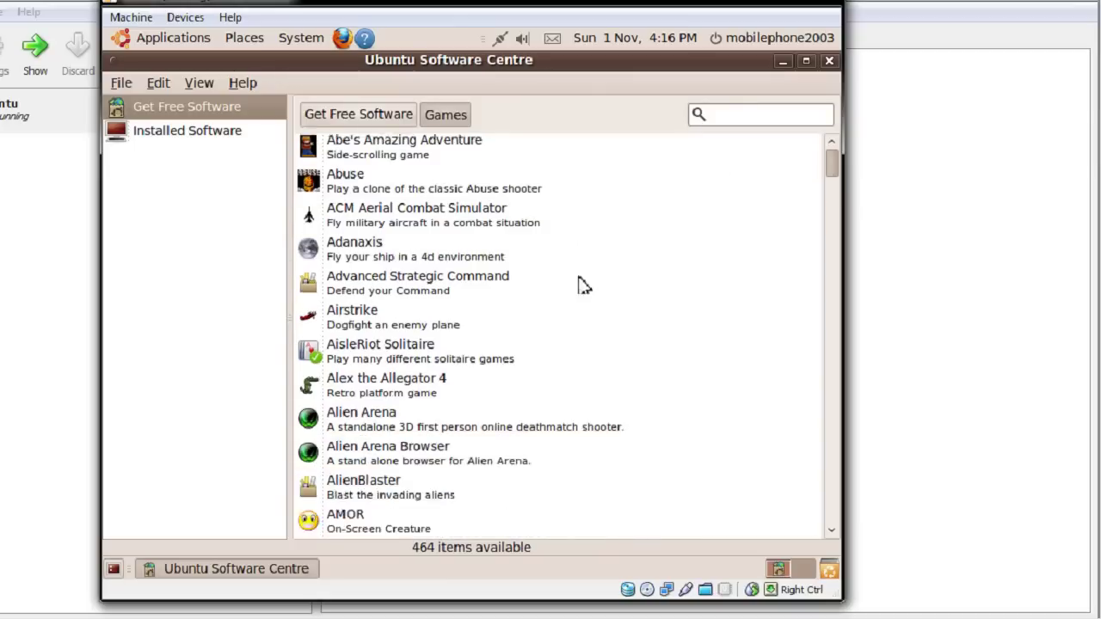
{"action": "scroll", "coordinate": [592, 284], "scroll_direction": "down", "scroll_amount": 20}
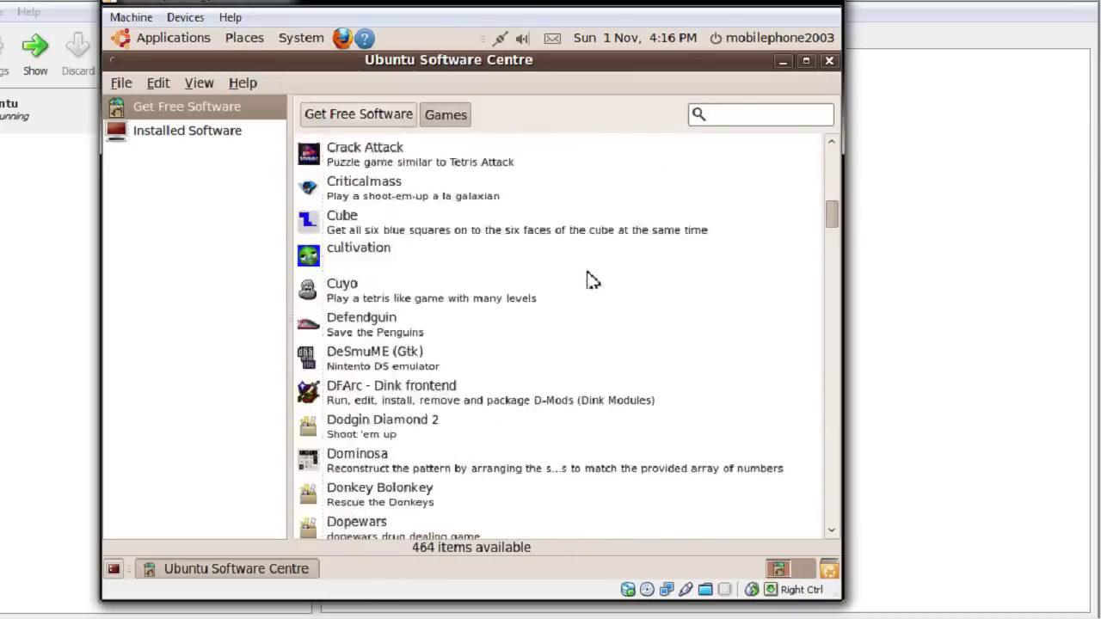
{"action": "scroll", "coordinate": [592, 282], "scroll_direction": "down", "scroll_amount": 20}
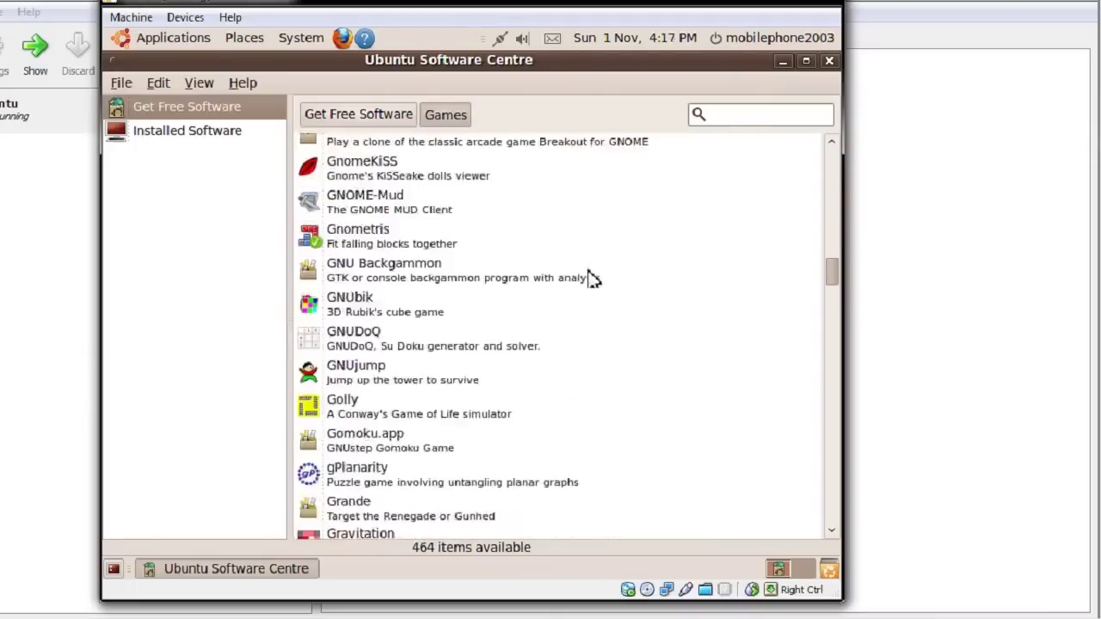
{"action": "scroll", "coordinate": [592, 279], "scroll_direction": "down", "scroll_amount": 20}
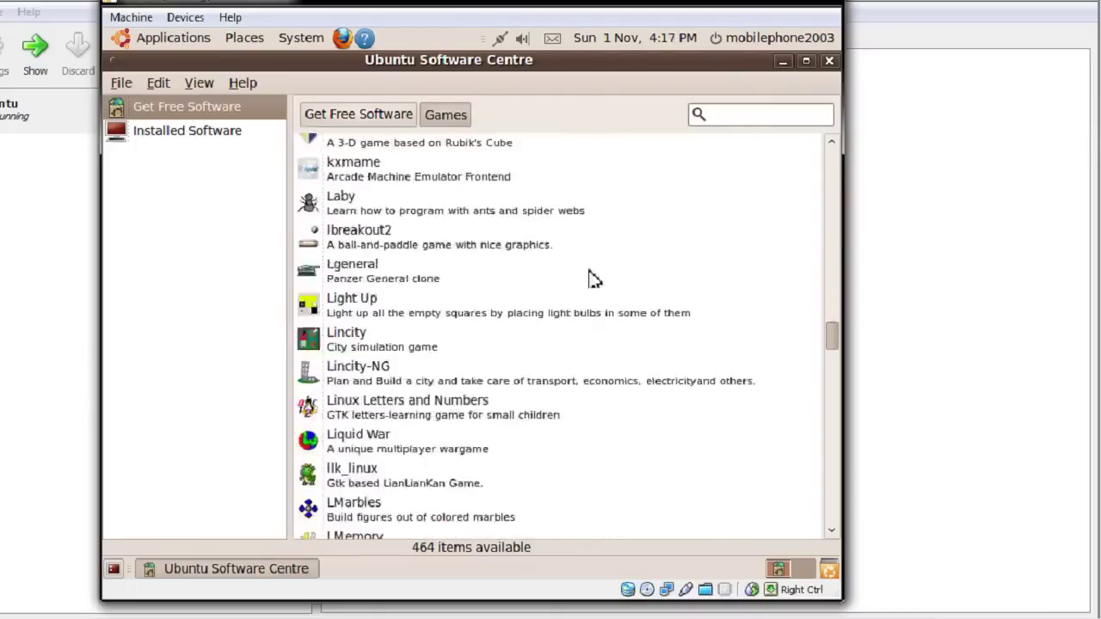
Scroll further, select OpenArena, then close Ubuntu Software Centre
{"action": "scroll", "coordinate": [592, 279], "scroll_direction": "down", "scroll_amount": 20}
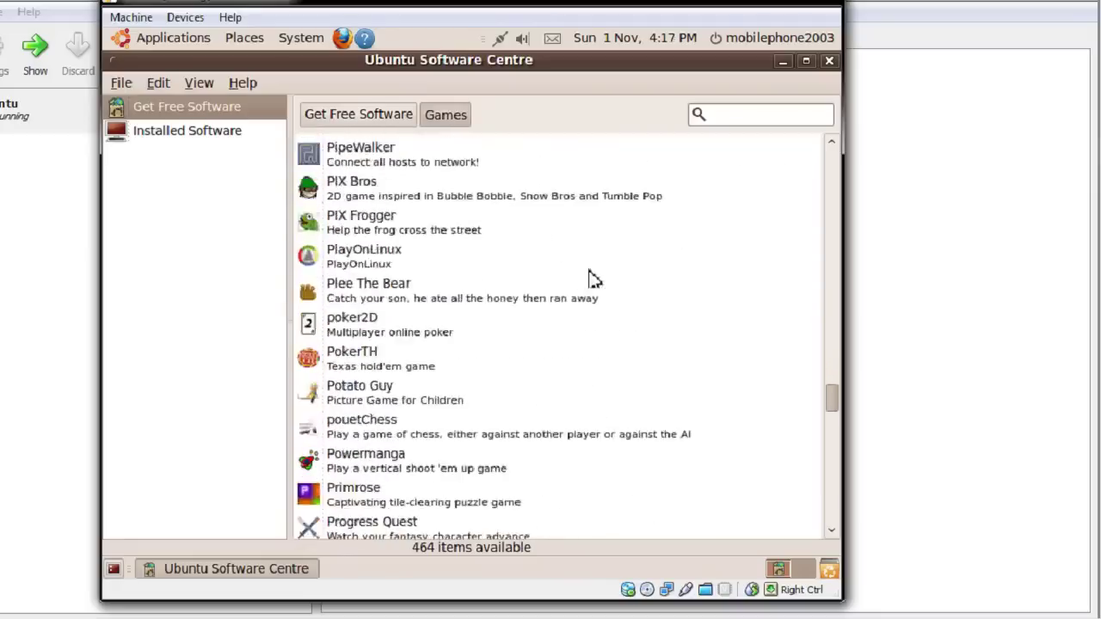
{"action": "left_click_drag", "start_coordinate": [831, 418], "coordinate": [839, 384]}
{"action": "left_click", "coordinate": [497, 238]}
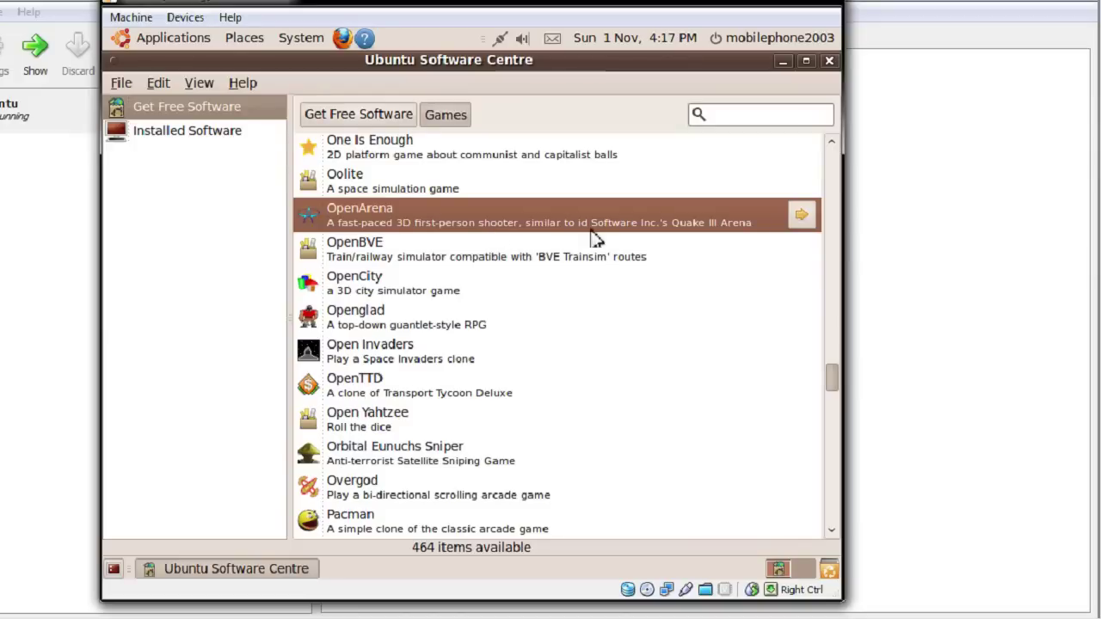
{"action": "left_click", "coordinate": [830, 62]}
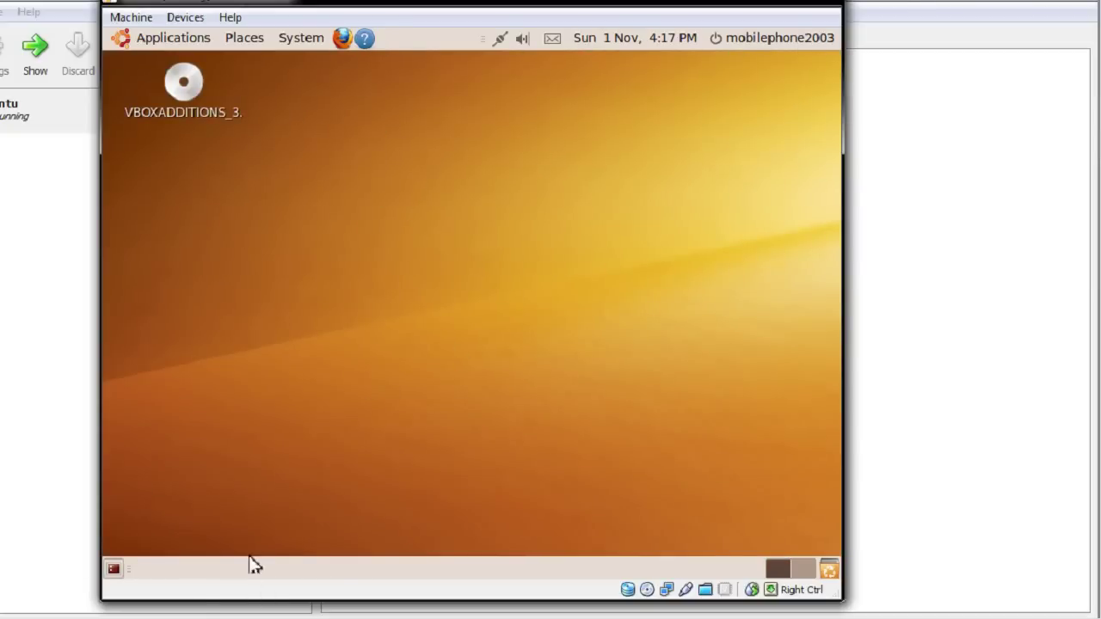
Add the Eyes applet to the bottom panel via Add to Panel
{"action": "right_click", "coordinate": [401, 572]}
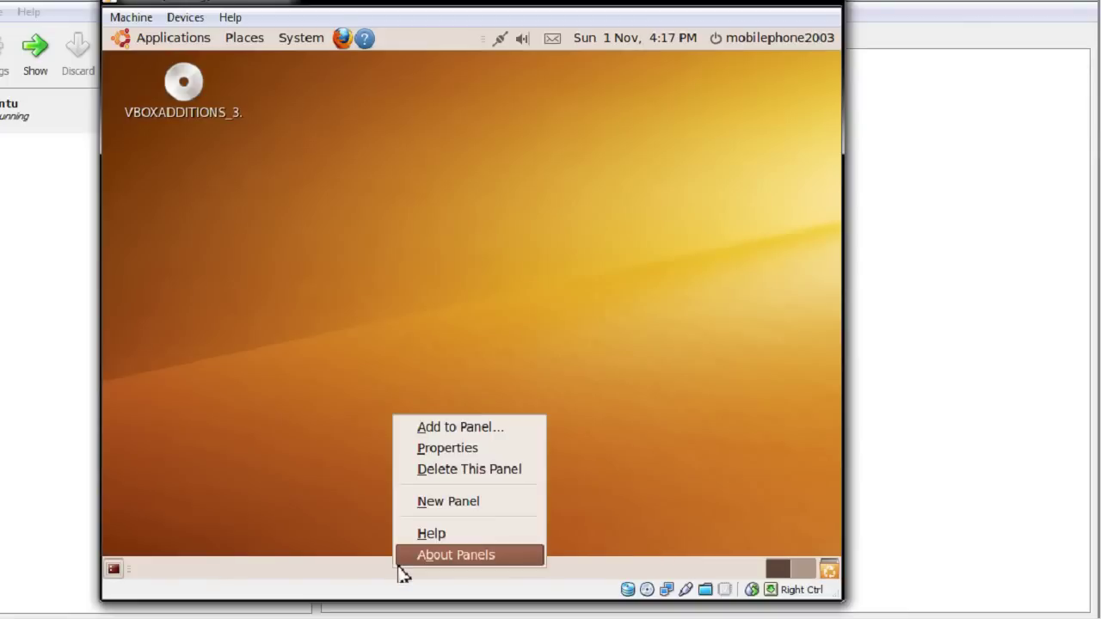
{"action": "left_click", "coordinate": [449, 381]}
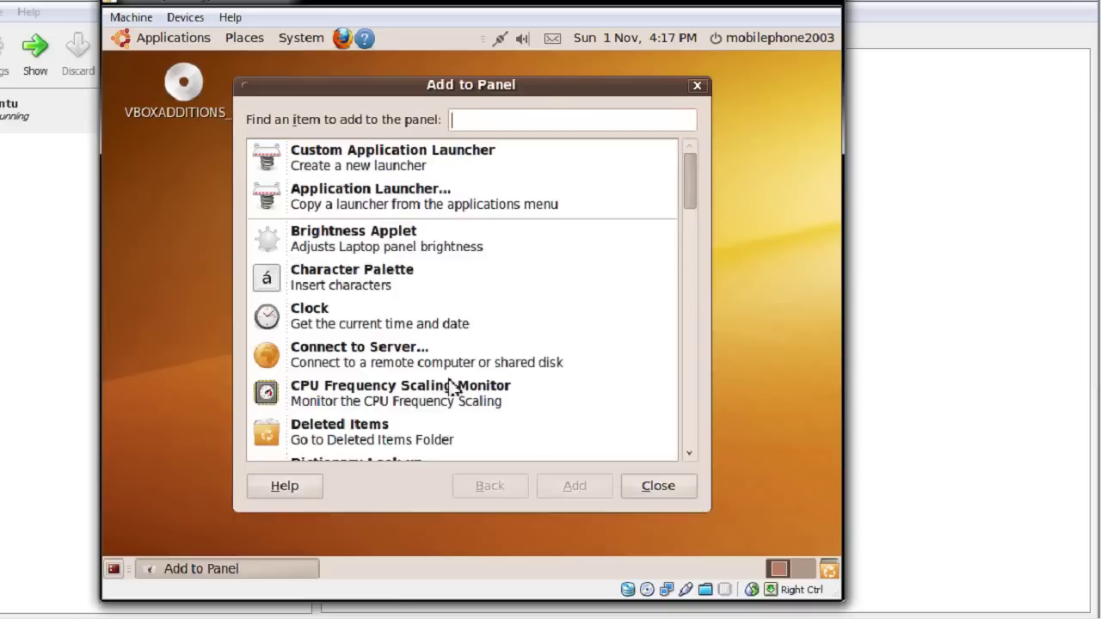
{"action": "left_click_drag", "start_coordinate": [684, 194], "coordinate": [693, 250]}
{"action": "left_click", "coordinate": [394, 332]}
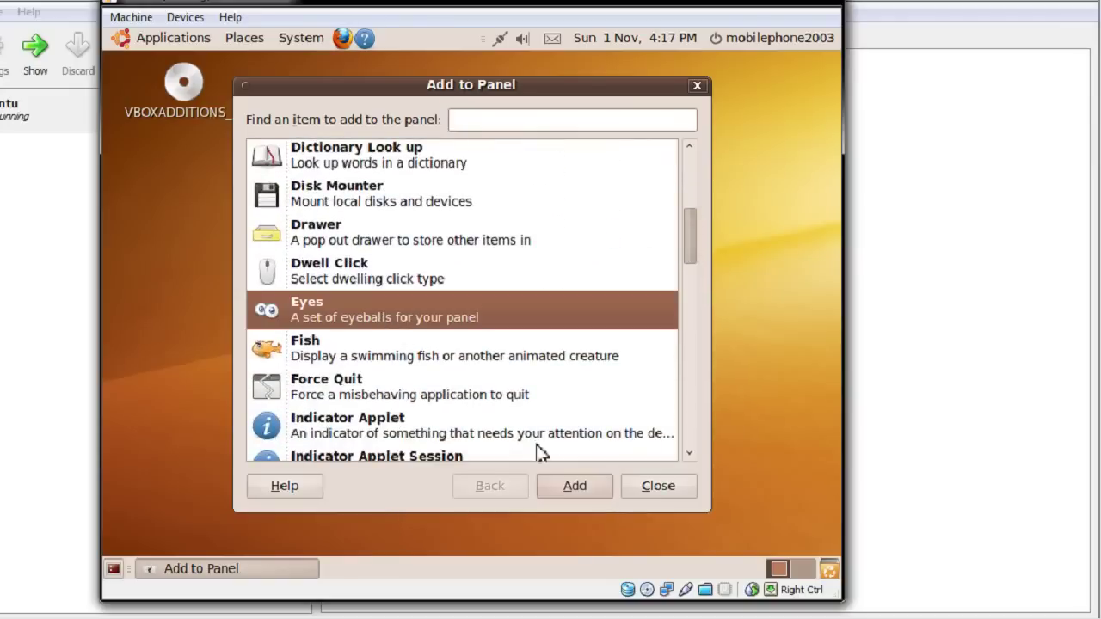
{"action": "left_click", "coordinate": [579, 489]}
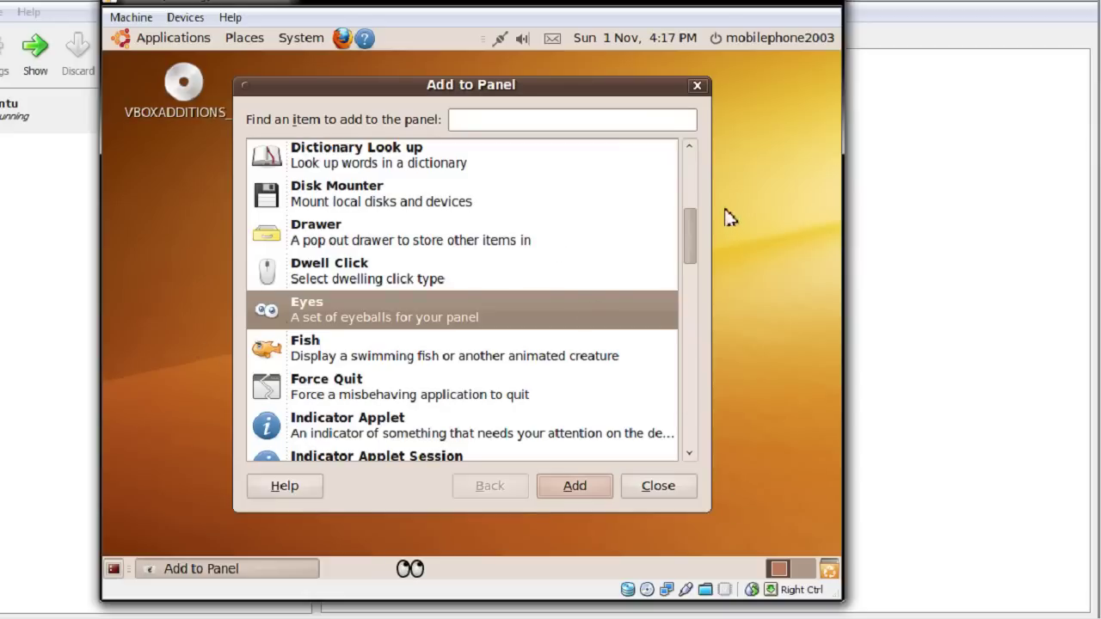
Add the Force Quit applet to the bottom panel and close the dialog
{"action": "left_click", "coordinate": [252, 387]}
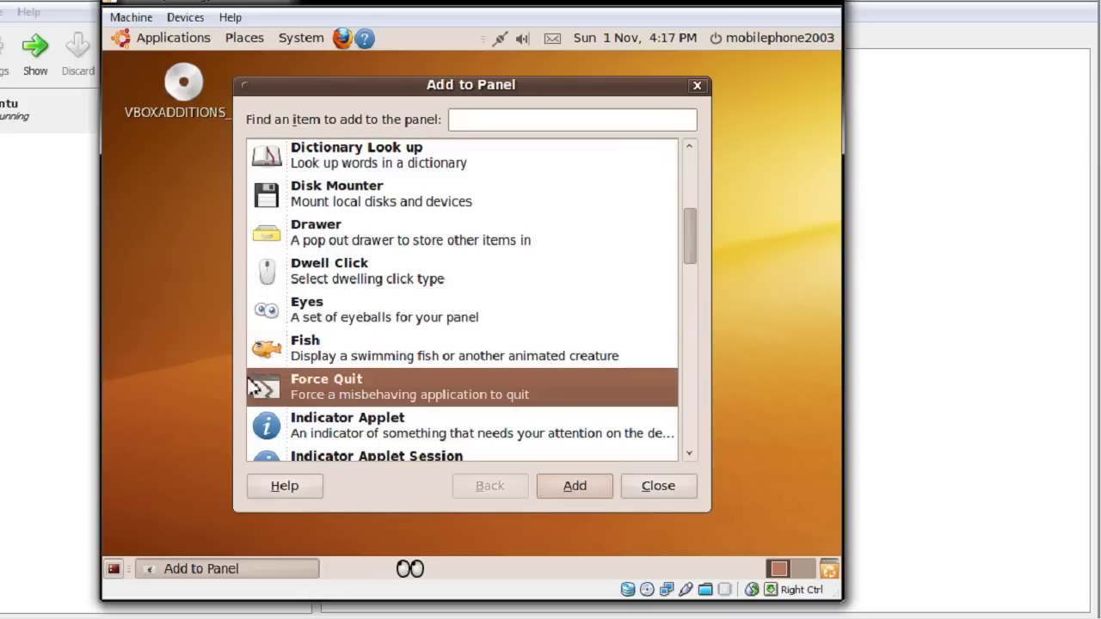
{"action": "left_click", "coordinate": [577, 490]}
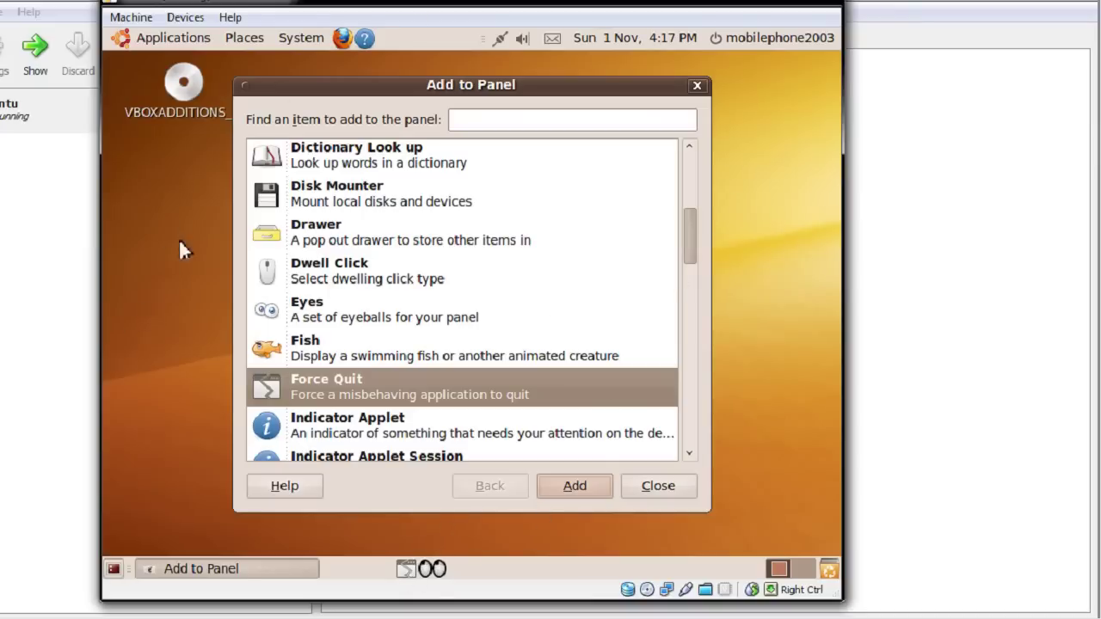
{"action": "left_click", "coordinate": [659, 487]}
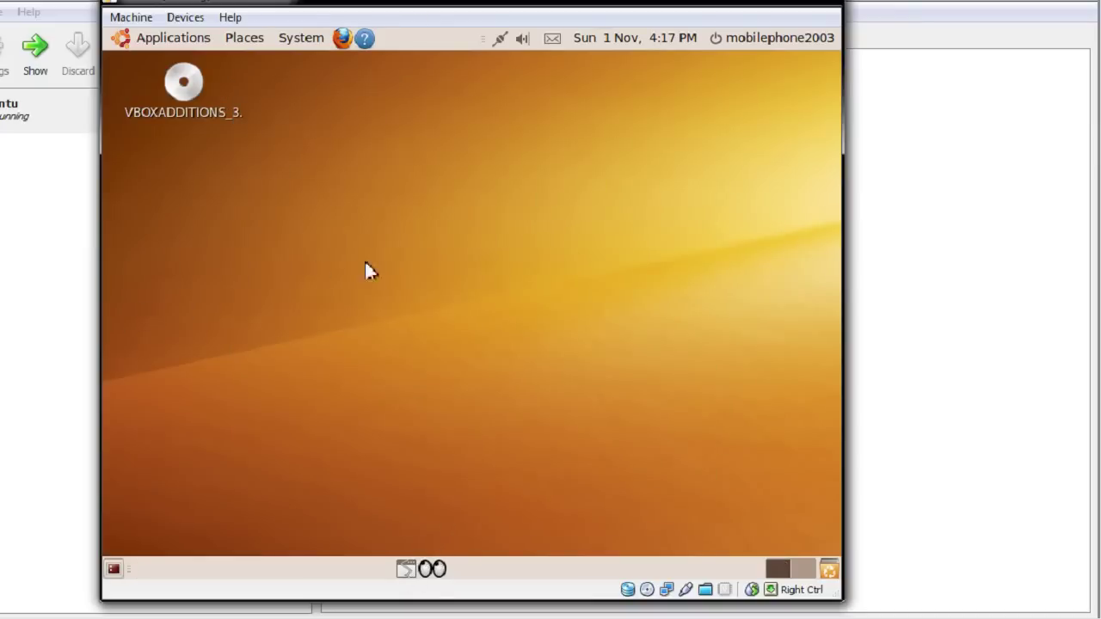
{"action": "right_click", "coordinate": [366, 205]}
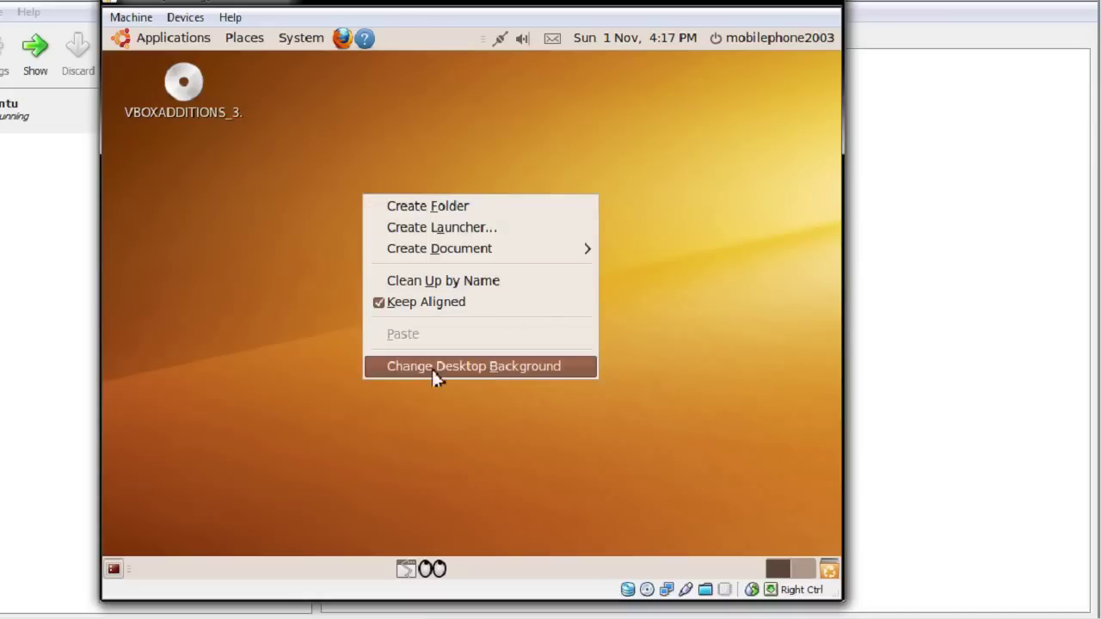
Make the desktop background a plain solid colour set to black #000000
{"action": "left_click", "coordinate": [496, 376]}
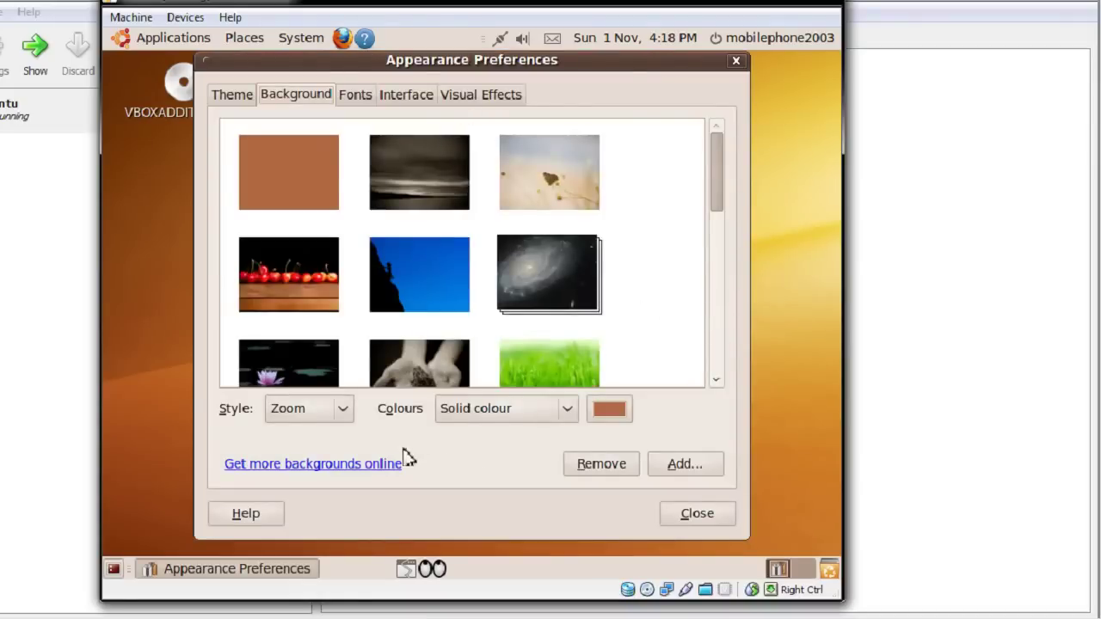
{"action": "left_click", "coordinate": [609, 409]}
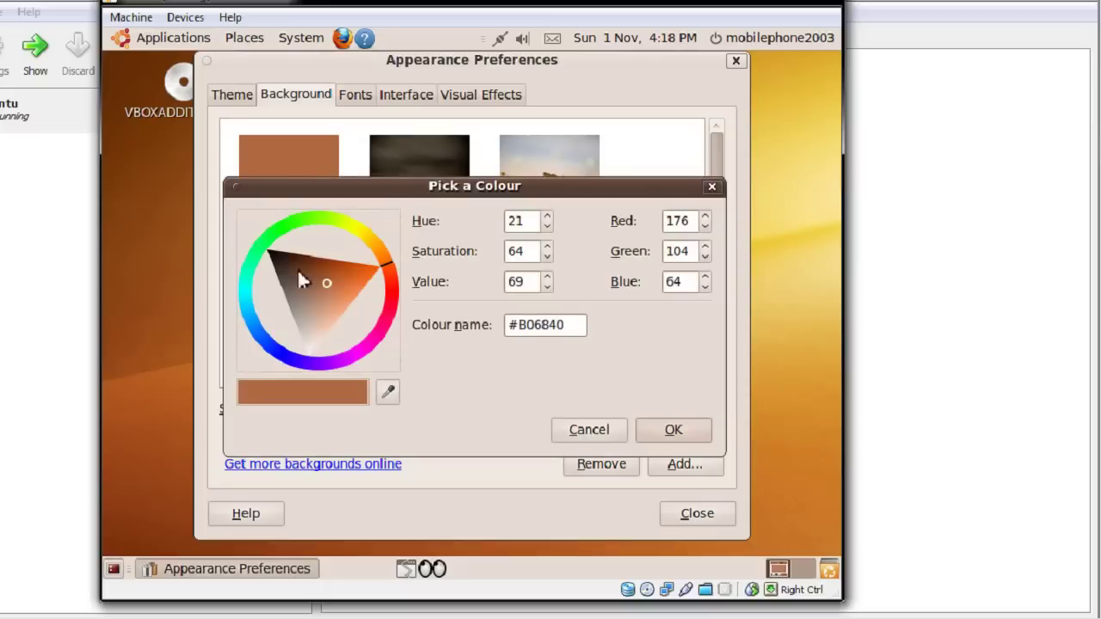
{"action": "left_click_drag", "start_coordinate": [307, 278], "coordinate": [268, 250]}
{"action": "left_click", "coordinate": [688, 437]}
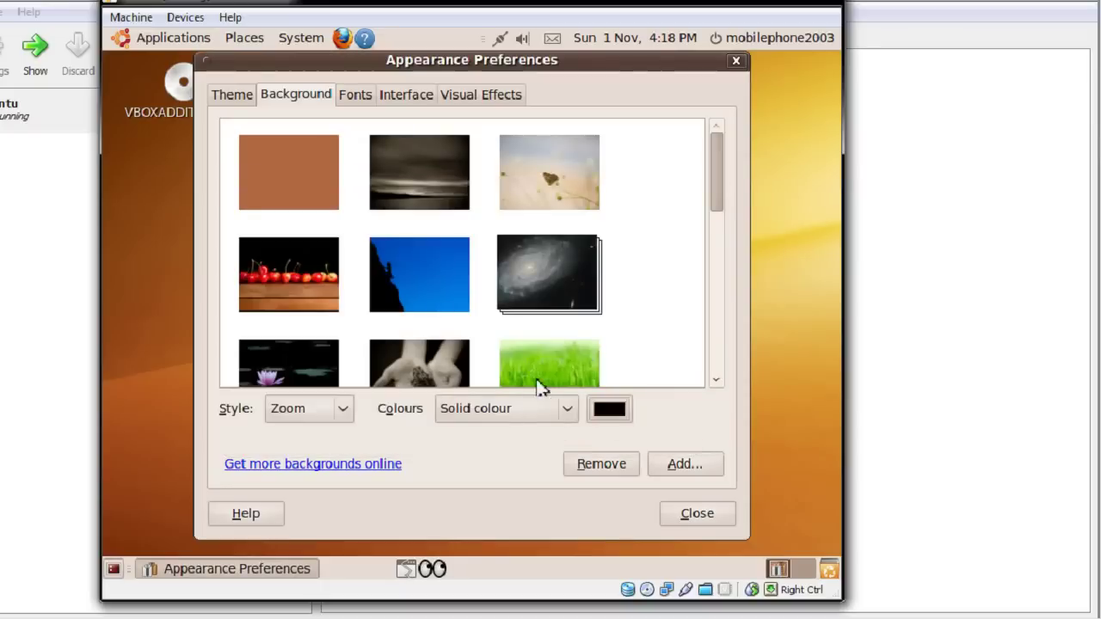
{"action": "left_click", "coordinate": [314, 153]}
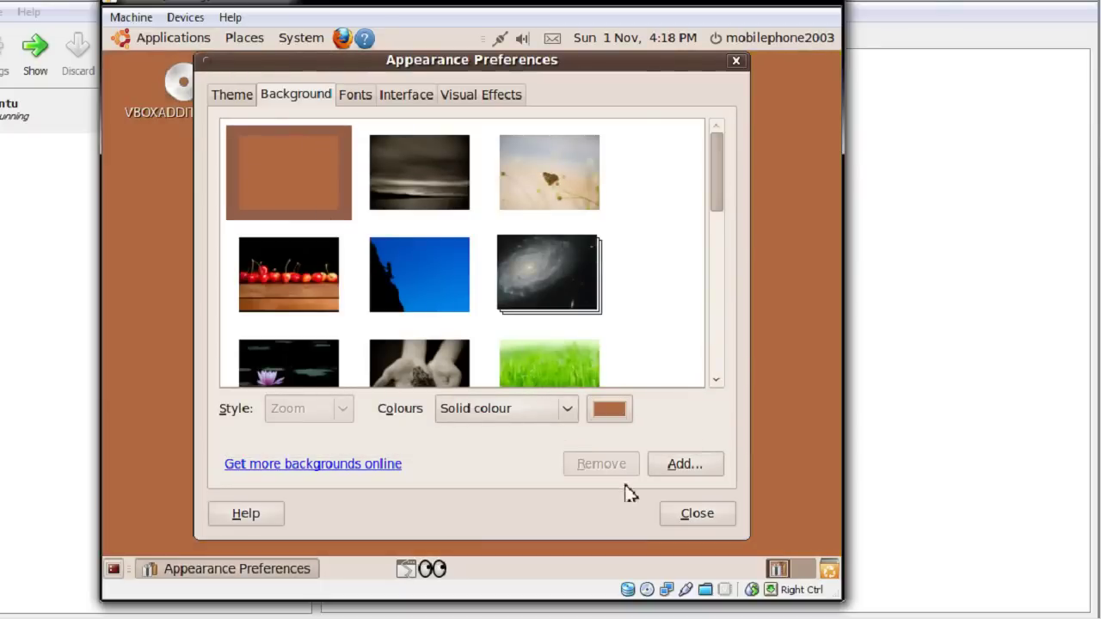
{"action": "left_click", "coordinate": [610, 410]}
{"action": "left_click_drag", "start_coordinate": [344, 287], "coordinate": [213, 248]}
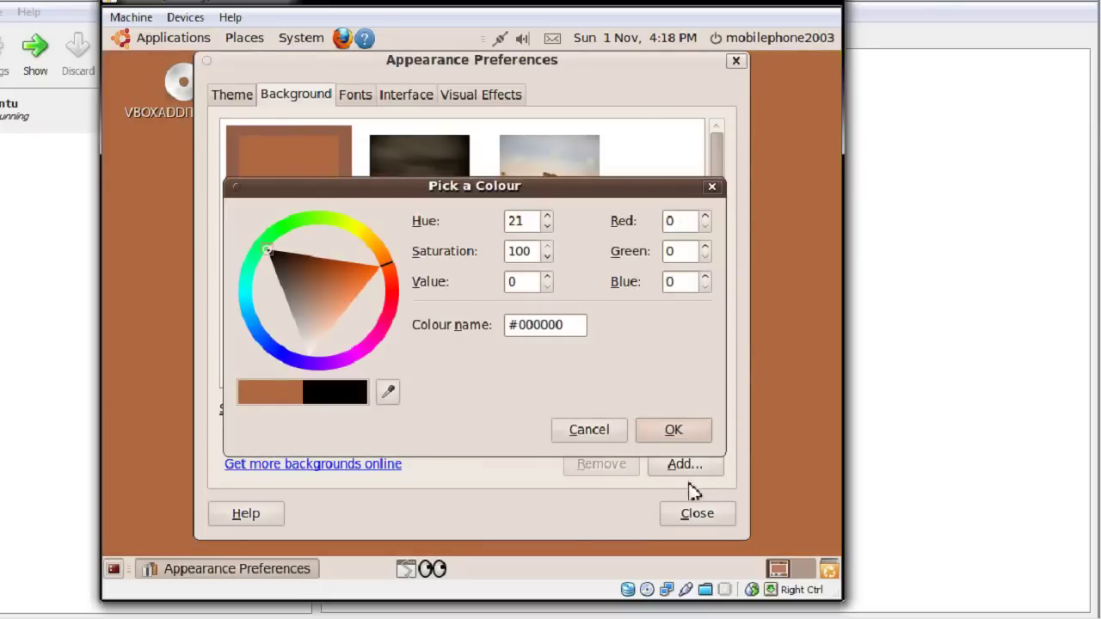
{"action": "left_click", "coordinate": [675, 435]}
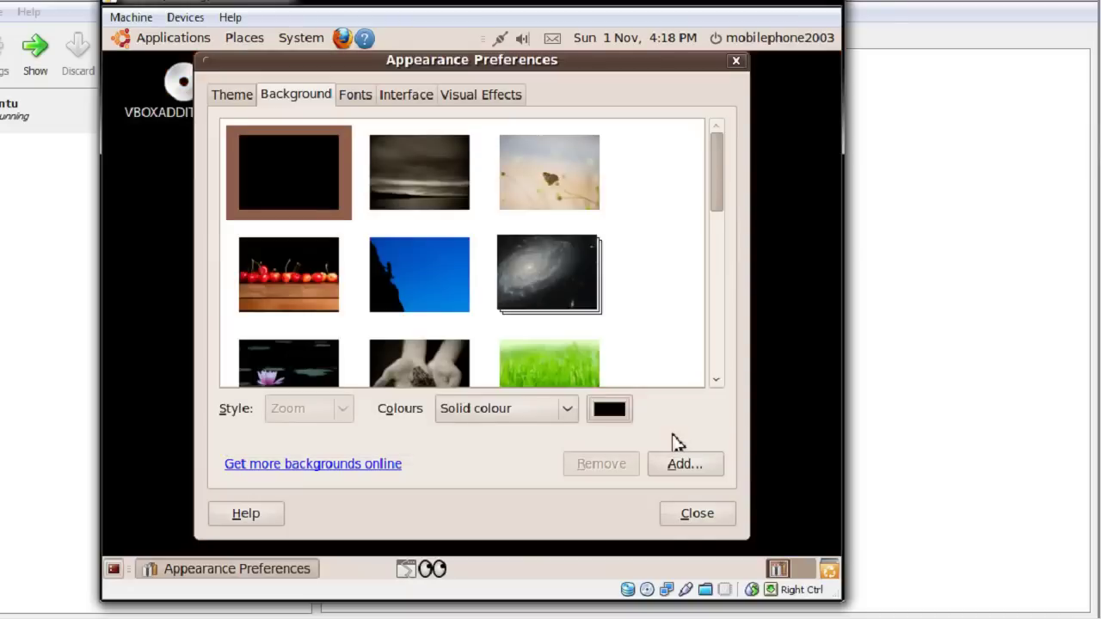
{"action": "left_click", "coordinate": [470, 94]}
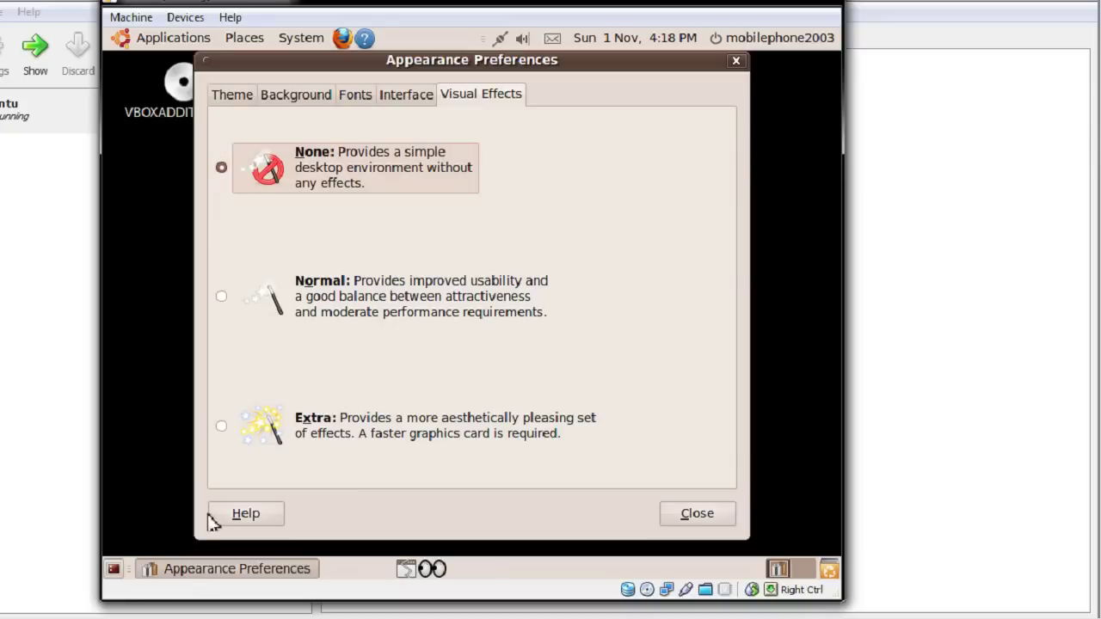
In Appearance Preferences, go back to Background, then show the Fonts settings
{"action": "left_click", "coordinate": [297, 96]}
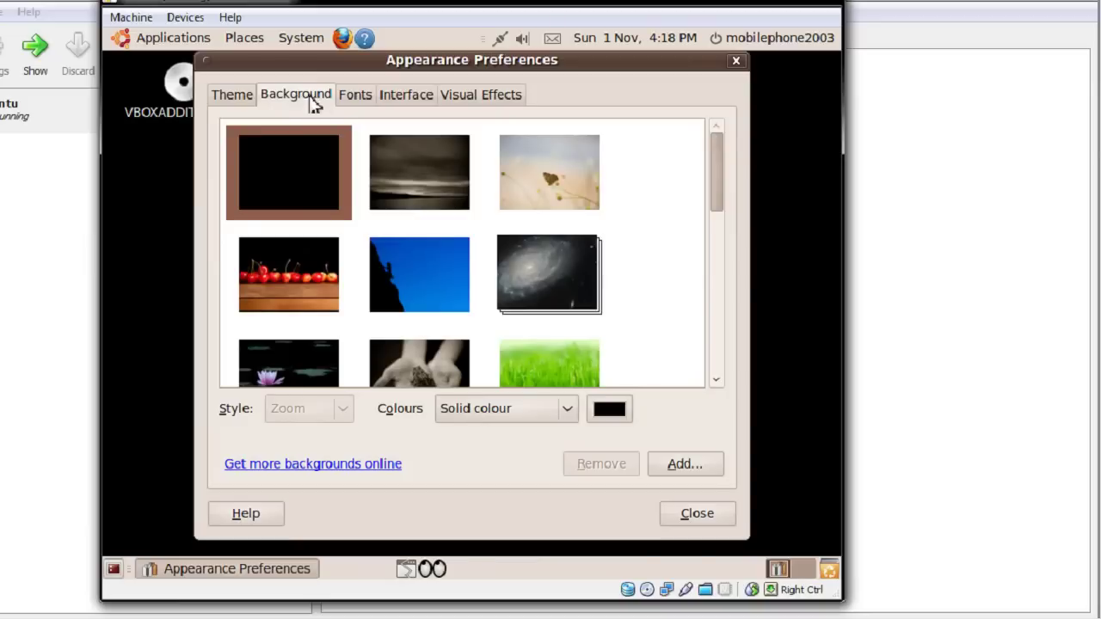
{"action": "left_click", "coordinate": [362, 102]}
Set the Application and Document fonts to UnDotum
{"action": "left_click", "coordinate": [561, 136]}
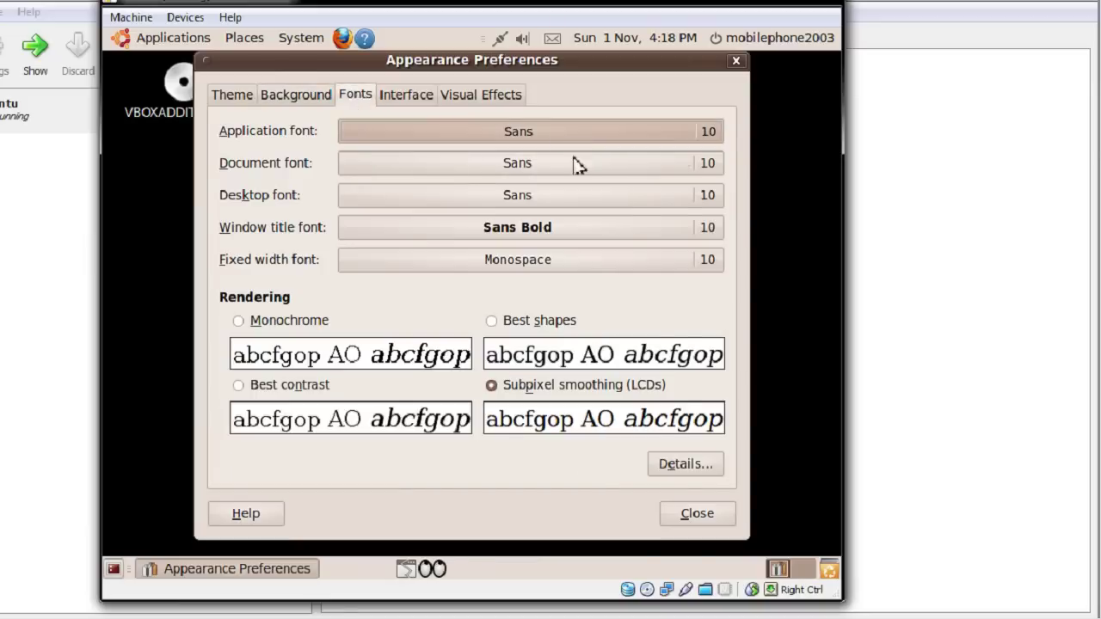
{"action": "mouse_move", "coordinate": [439, 286]}
{"action": "left_mouse_down"}
{"action": "mouse_move", "coordinate": [443, 312]}
{"action": "mouse_move", "coordinate": [443, 301]}
{"action": "left_mouse_up"}
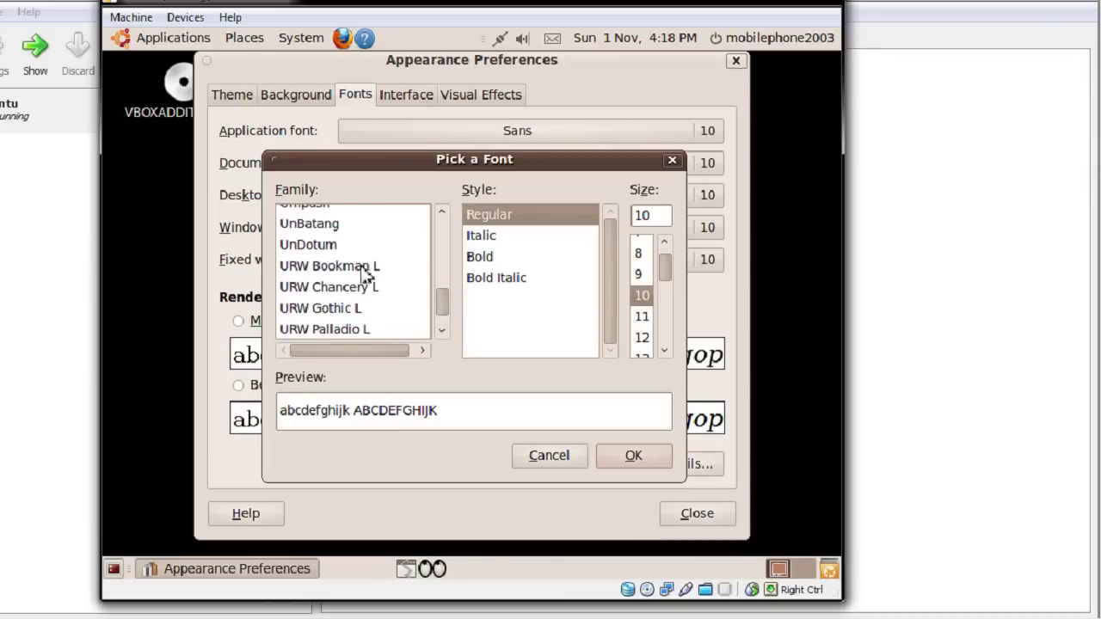
{"action": "left_click", "coordinate": [308, 244]}
{"action": "left_click", "coordinate": [631, 456]}
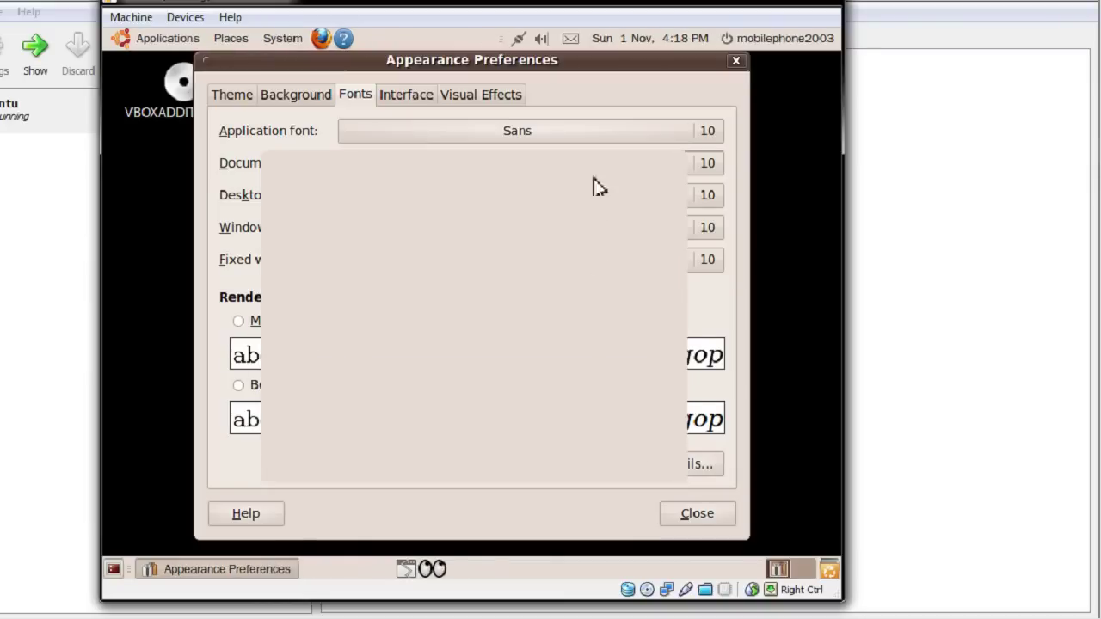
{"action": "left_click", "coordinate": [570, 165]}
{"action": "left_click_drag", "start_coordinate": [449, 310], "coordinate": [447, 323]}
{"action": "left_click", "coordinate": [340, 289]}
{"action": "left_click", "coordinate": [658, 463]}
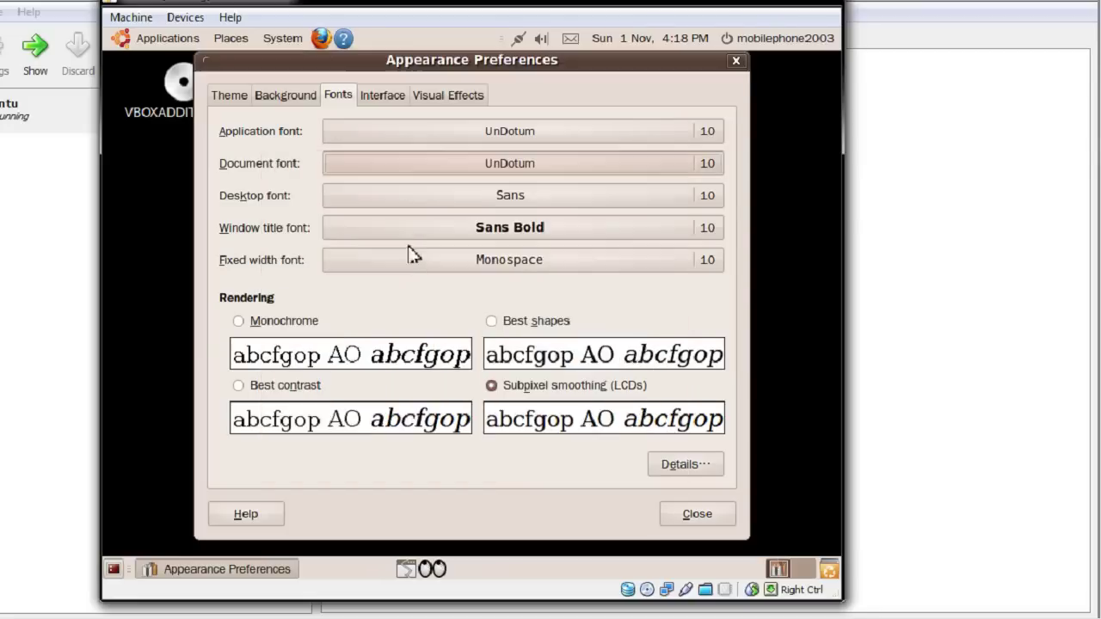
Set the Desktop font to UnDotum and the Window title font to UnDotum Bold
{"action": "left_click", "coordinate": [450, 198]}
{"action": "left_click_drag", "start_coordinate": [442, 303], "coordinate": [444, 320]}
{"action": "left_click", "coordinate": [334, 275]}
{"action": "left_click", "coordinate": [616, 457]}
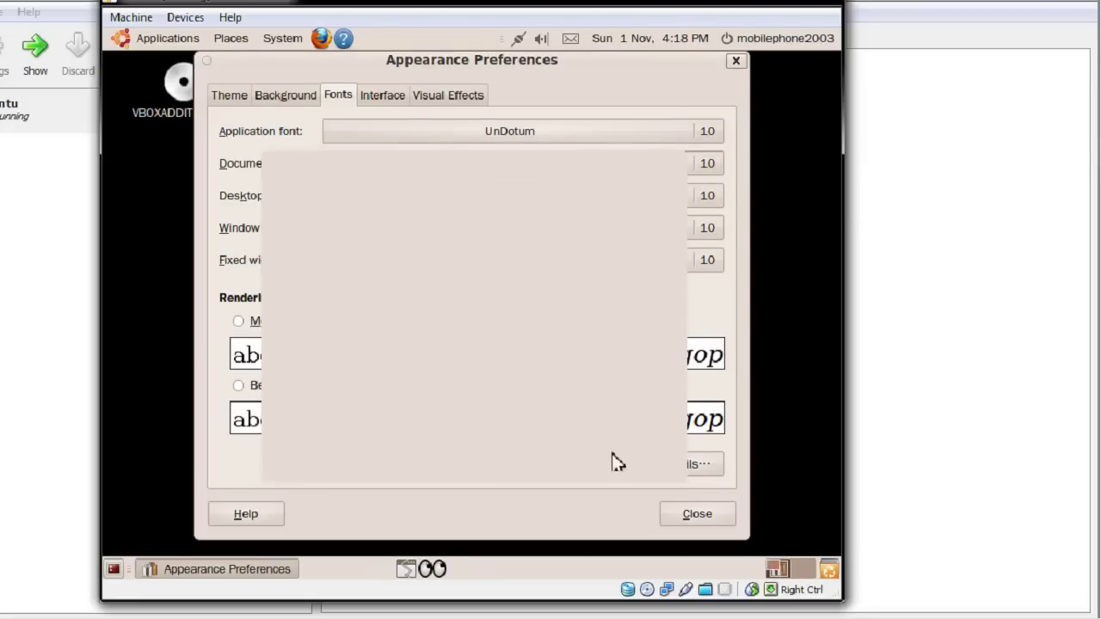
{"action": "left_click", "coordinate": [541, 234]}
{"action": "left_click_drag", "start_coordinate": [436, 315], "coordinate": [441, 320]}
{"action": "left_click", "coordinate": [344, 300]}
{"action": "left_click", "coordinate": [499, 258]}
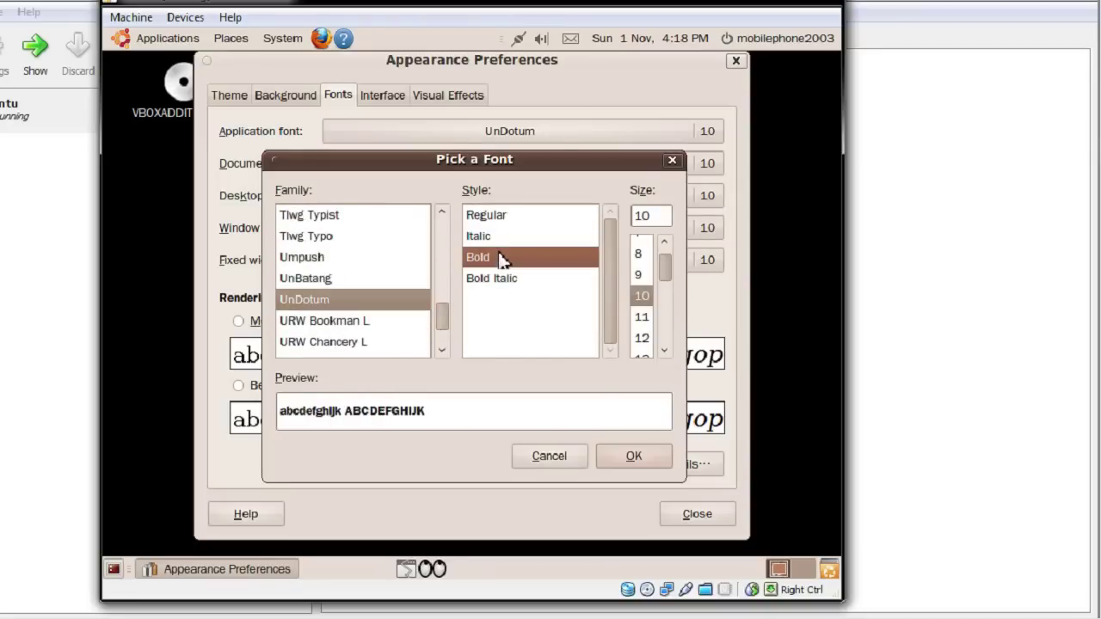
{"action": "left_click", "coordinate": [659, 461]}
{"action": "left_click", "coordinate": [665, 463]}
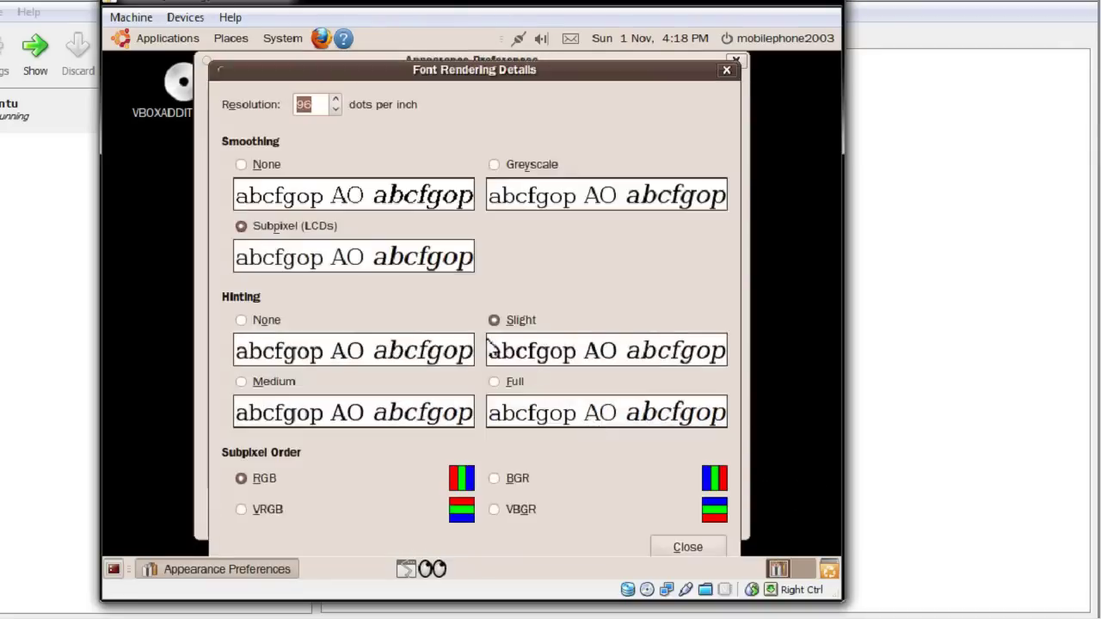
{"action": "left_click", "coordinate": [680, 549]}
Set the Fixed width font to UnDotum and adjust the font rendering option
{"action": "left_click", "coordinate": [526, 262]}
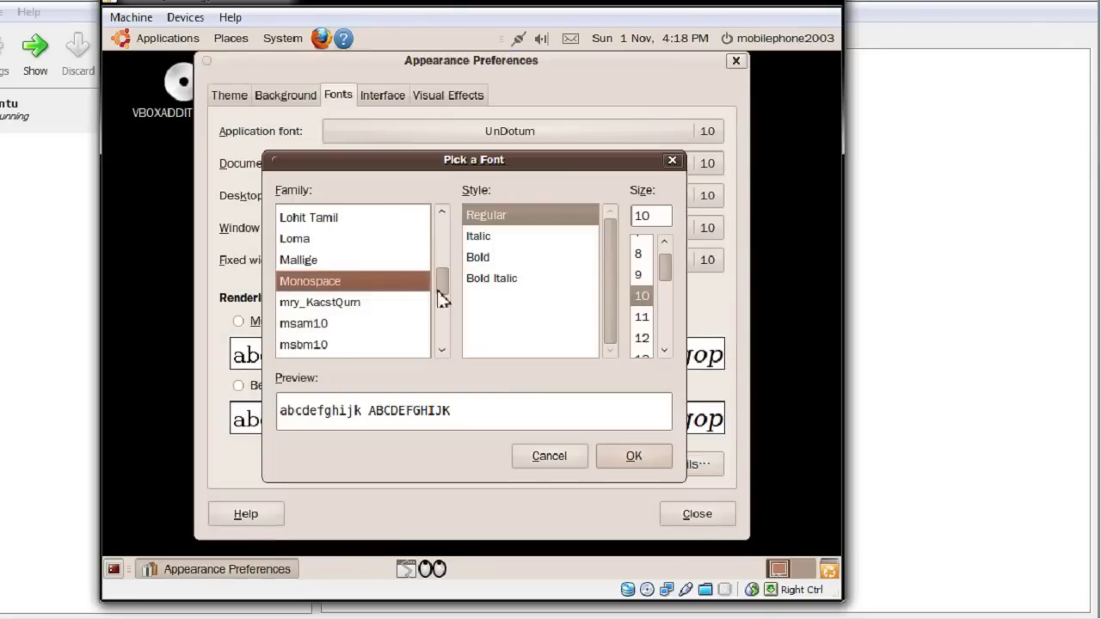
{"action": "left_click_drag", "start_coordinate": [439, 284], "coordinate": [446, 335]}
{"action": "left_click", "coordinate": [349, 300]}
{"action": "left_click", "coordinate": [633, 456]}
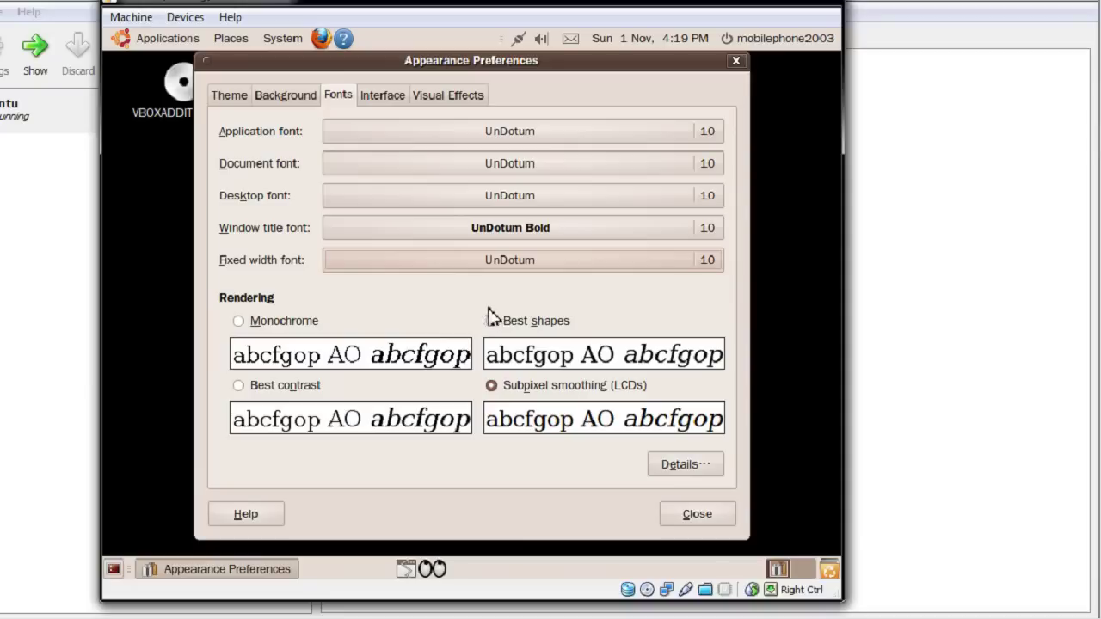
{"action": "left_click", "coordinate": [292, 386]}
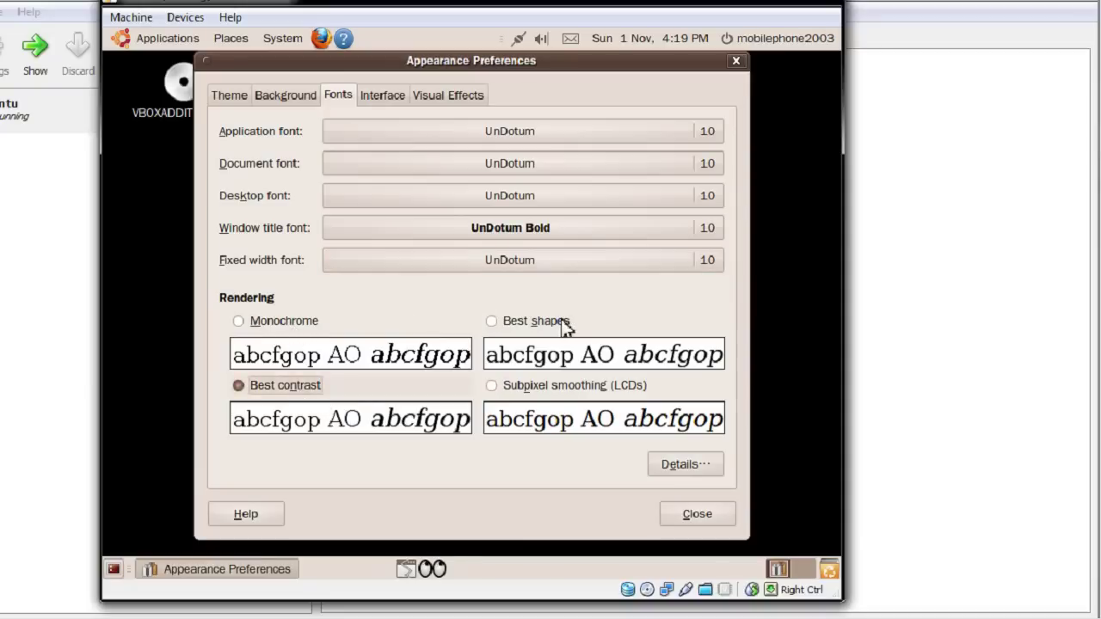
{"action": "left_click", "coordinate": [496, 386]}
{"action": "left_click", "coordinate": [398, 99]}
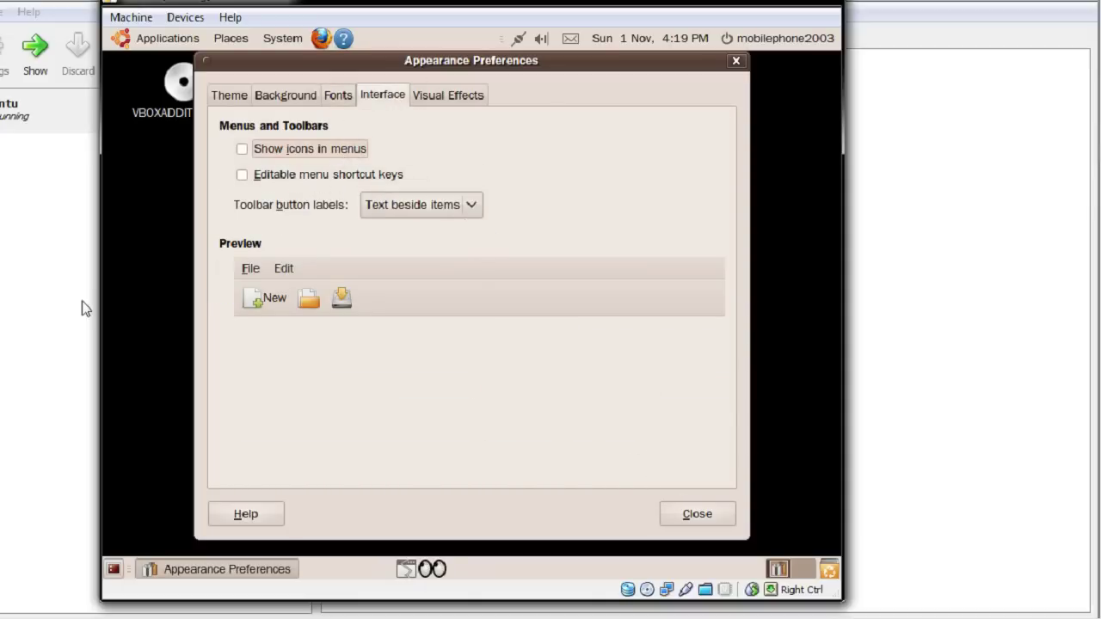
Close Appearance Preferences to reveal the plain black desktop
{"action": "left_click", "coordinate": [699, 516]}
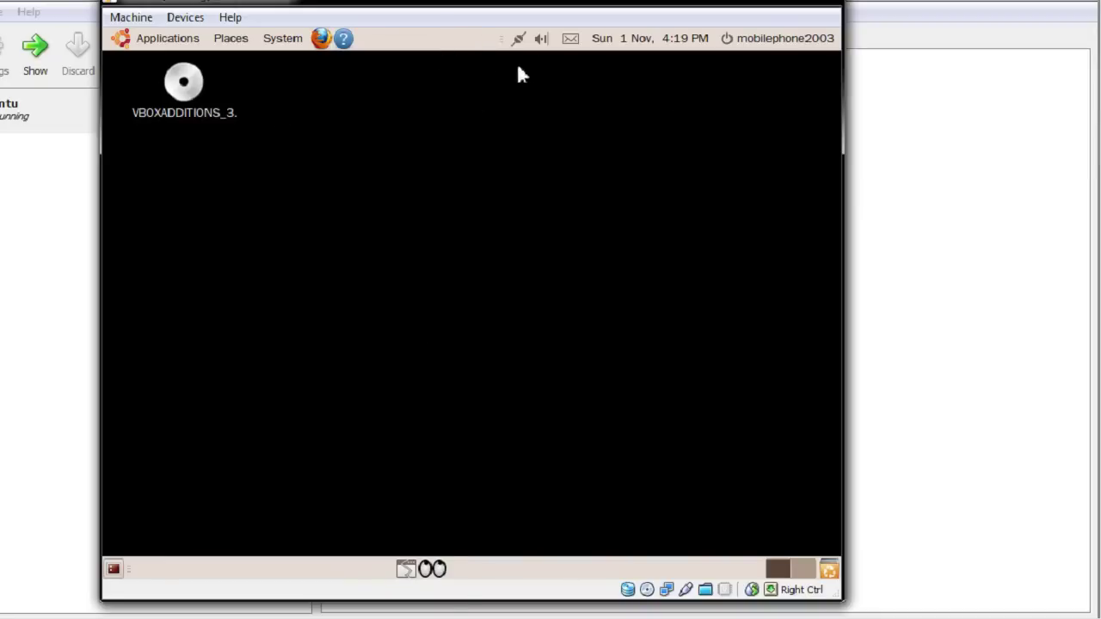
Move the Eyes applet from the bottom panel onto the top panel
{"action": "right_click", "coordinate": [435, 569]}
{"action": "left_click", "coordinate": [472, 514]}
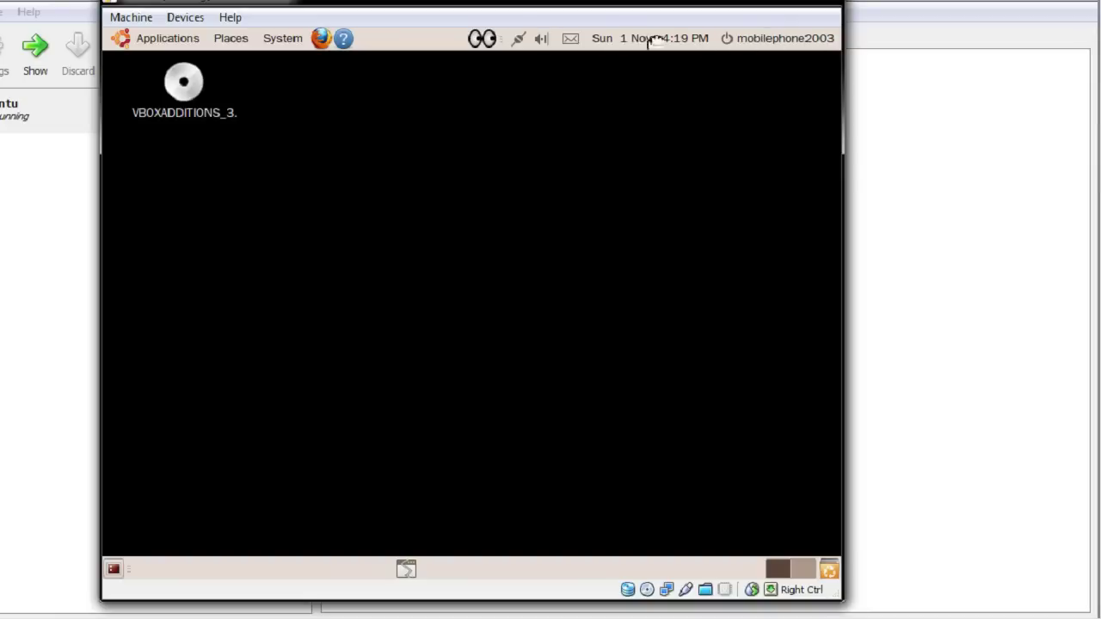
{"action": "left_click", "coordinate": [461, 43]}
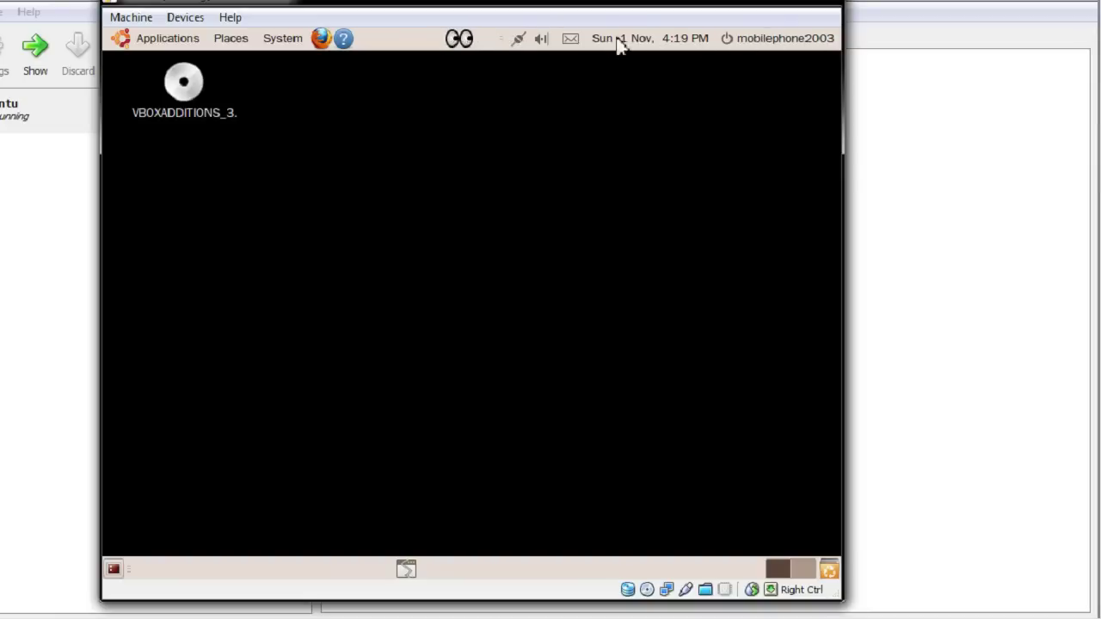
{"action": "left_click", "coordinate": [521, 41]}
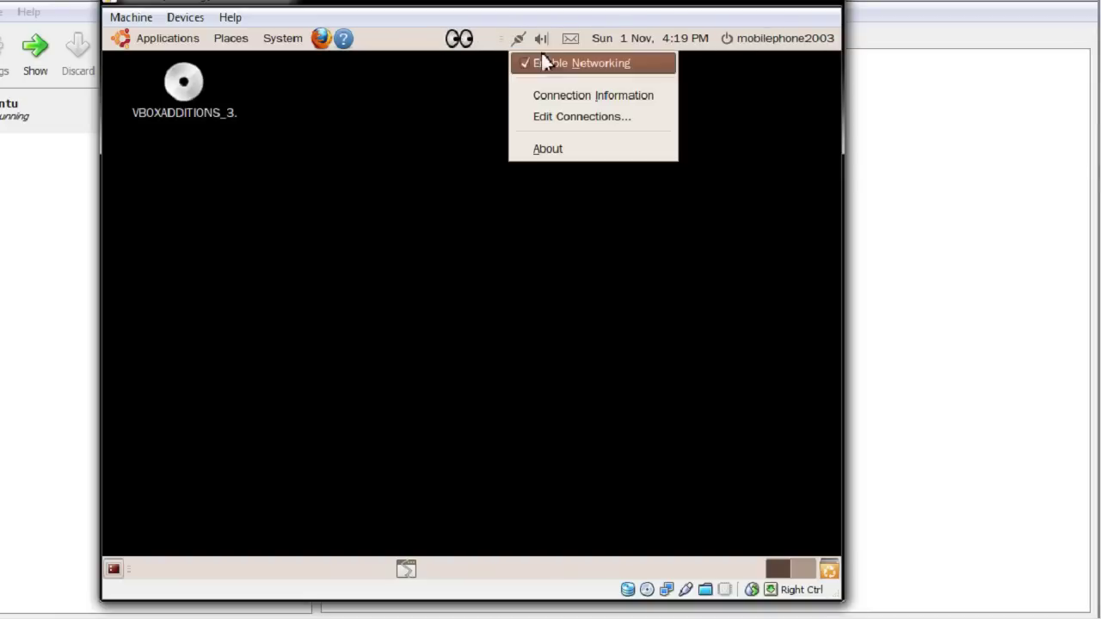
{"action": "left_click", "coordinate": [506, 46]}
Unlock the Eyes applet and reposition it left of the network icons
{"action": "right_click", "coordinate": [506, 46]}
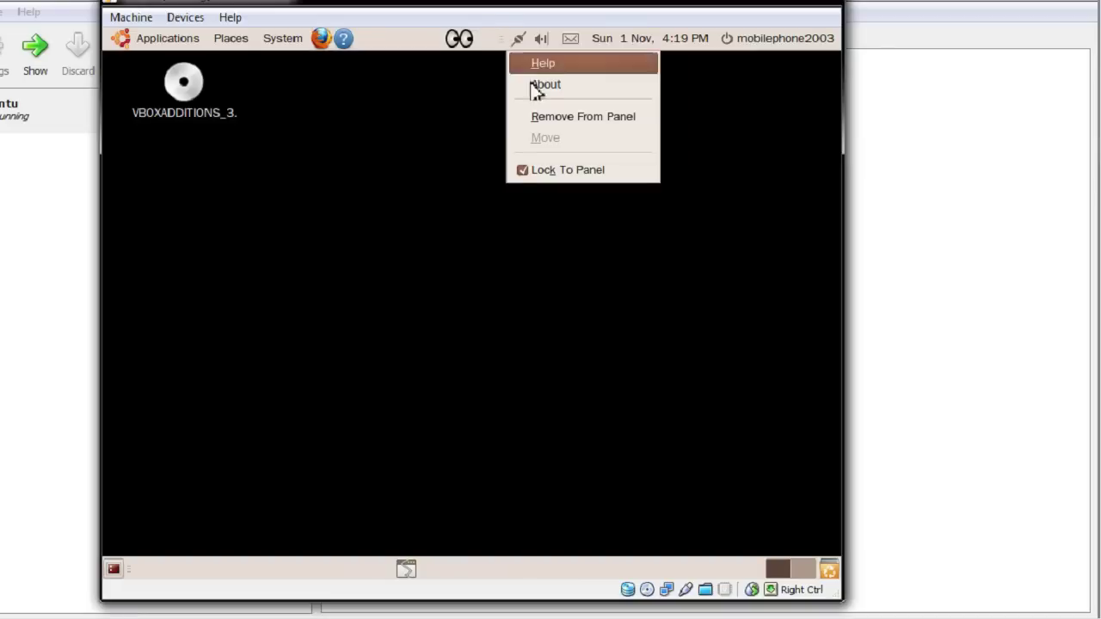
{"action": "left_click", "coordinate": [547, 173]}
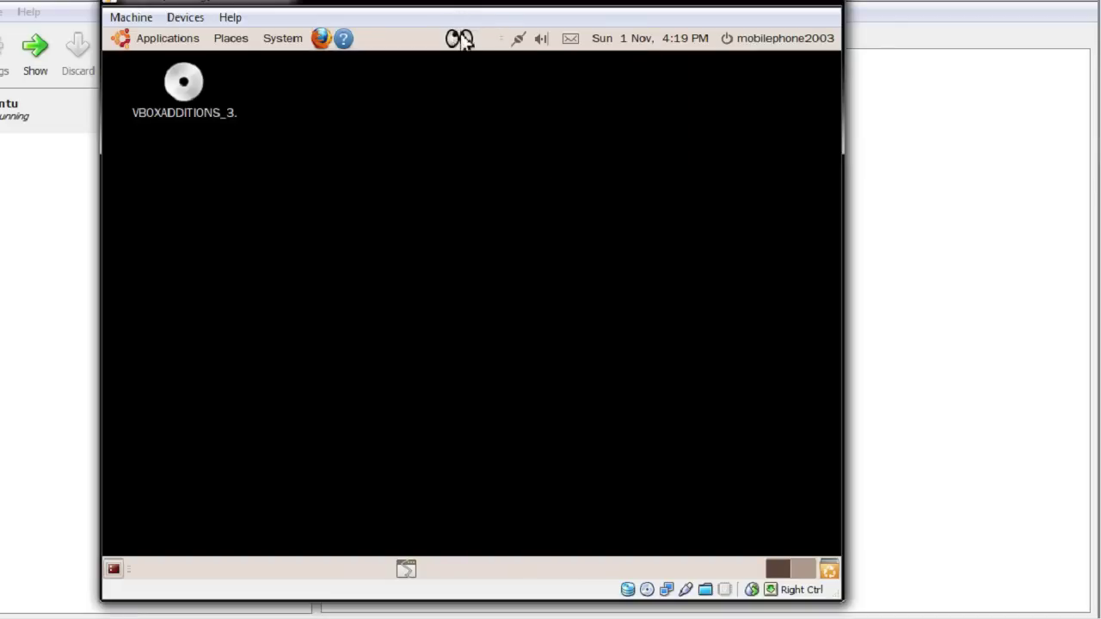
{"action": "right_click", "coordinate": [454, 40]}
{"action": "left_click", "coordinate": [484, 159]}
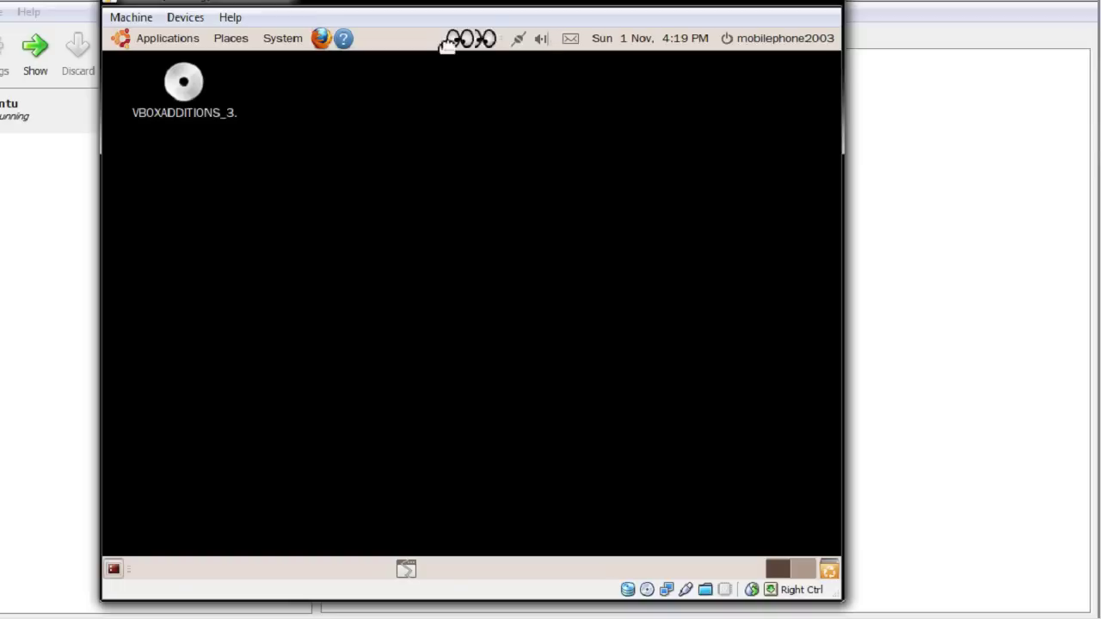
{"action": "left_click", "coordinate": [430, 43]}
{"action": "right_click", "coordinate": [436, 45]}
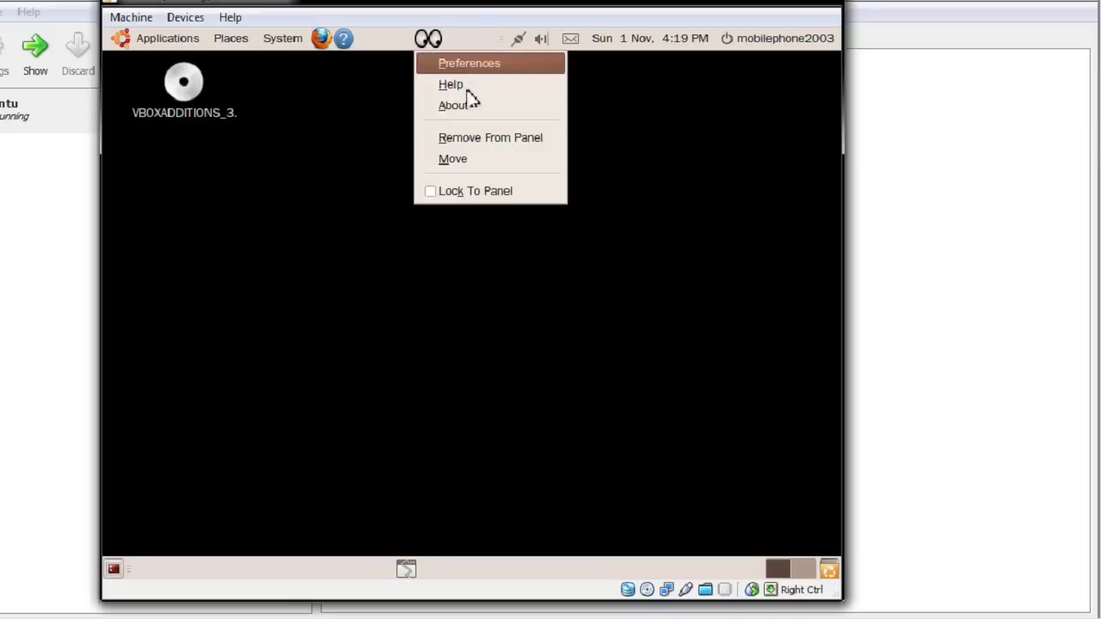
{"action": "left_click", "coordinate": [485, 161]}
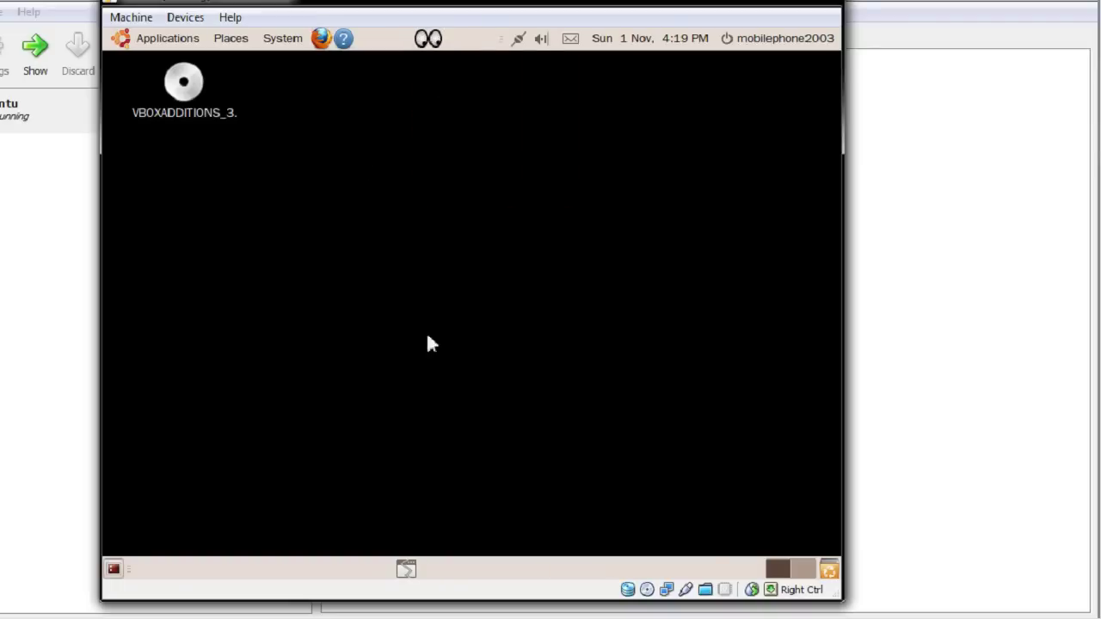
Switch back and forth between workspaces 1 and 2, ending on workspace 1
{"action": "left_click", "coordinate": [800, 572]}
{"action": "left_click", "coordinate": [776, 572]}
{"action": "left_click", "coordinate": [807, 574]}
{"action": "left_click", "coordinate": [779, 575]}
{"action": "left_click", "coordinate": [796, 578]}
{"action": "left_click", "coordinate": [786, 574]}
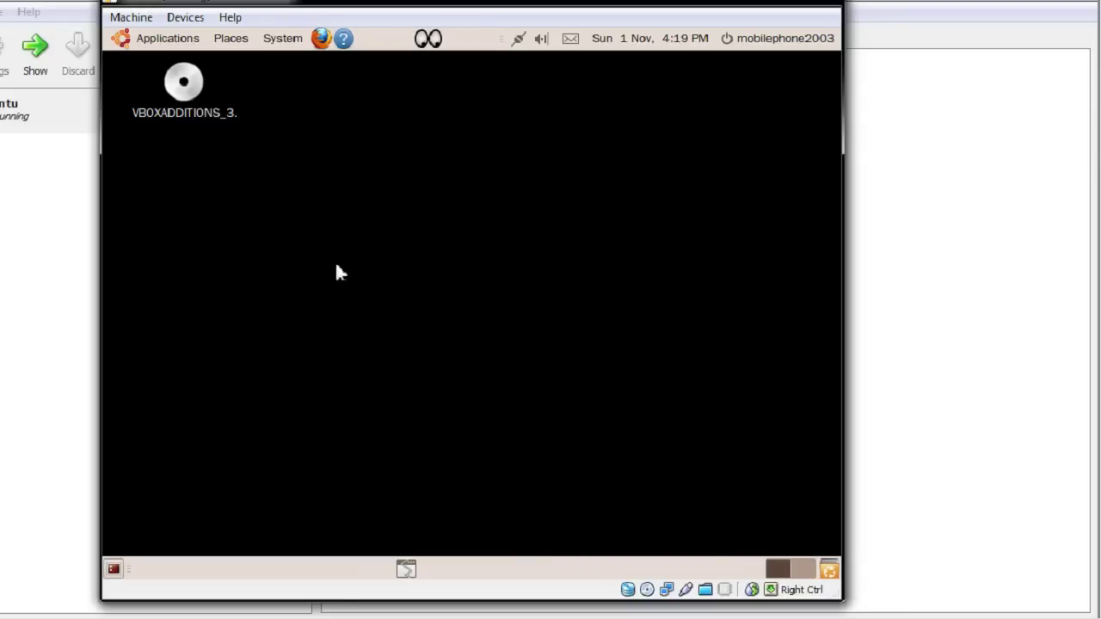